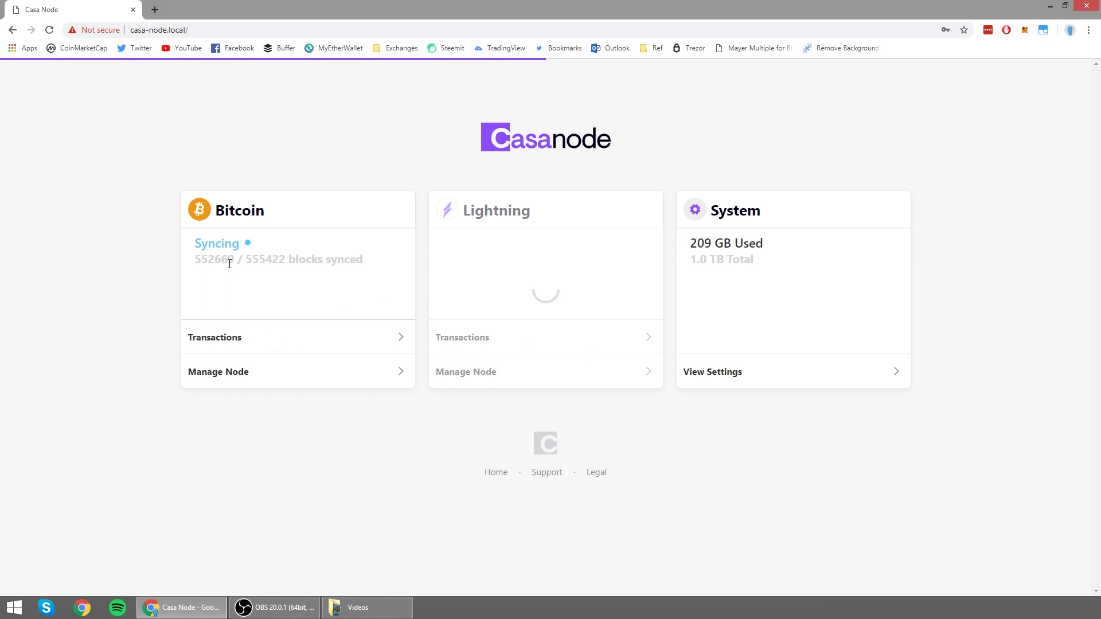
Step: Reload the node dashboard, unlock it and dismiss the welcome message without viewing the Lightning tips
left_click_drag(221, 259, 236, 259)
left_click(50, 31)
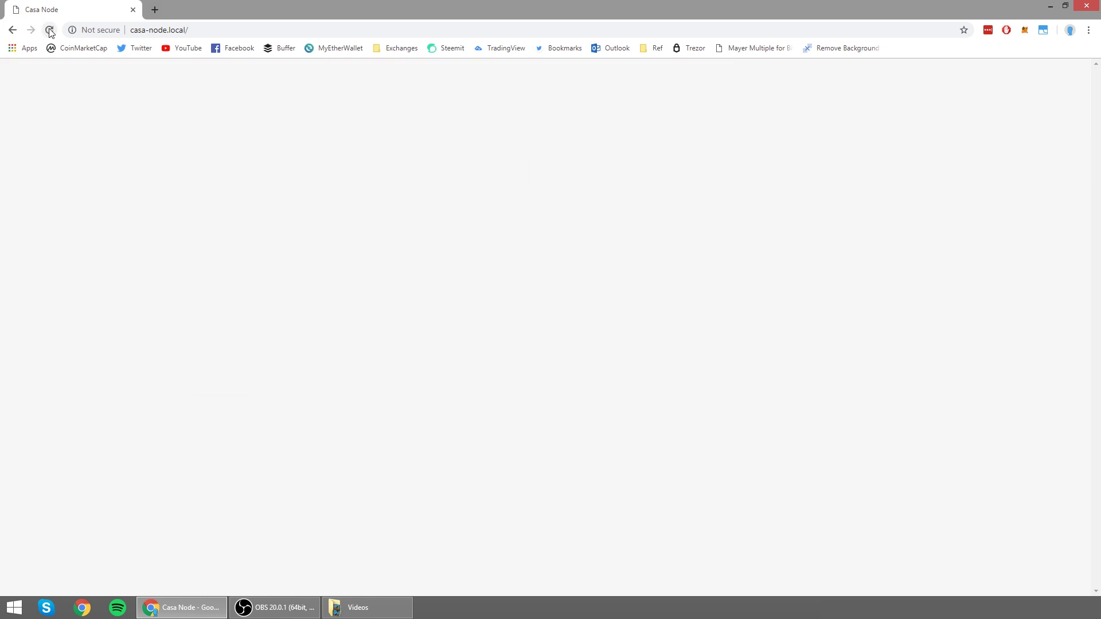
left_click(714, 415)
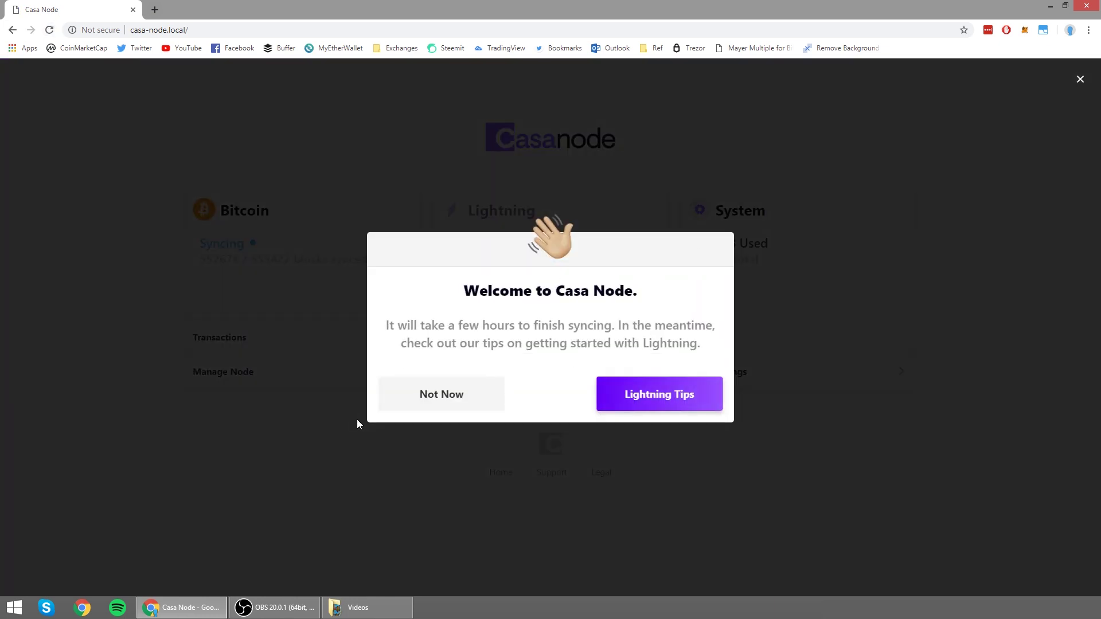
left_click(438, 402)
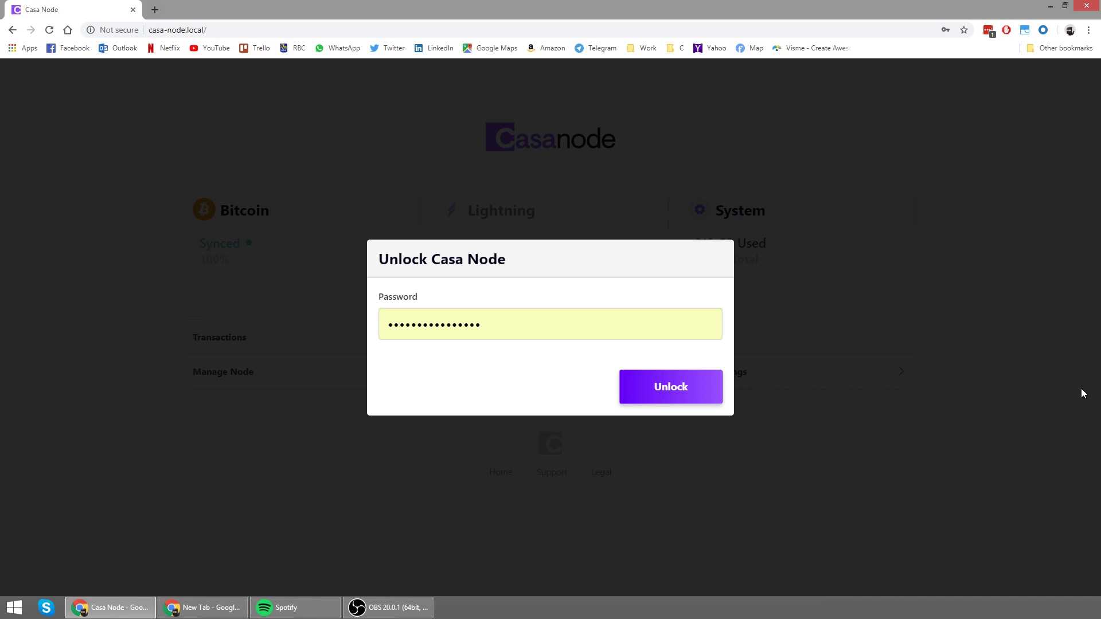
Step: Unlock the Casa Node with the prefilled password and check the Bitcoin sync status
left_click(695, 384)
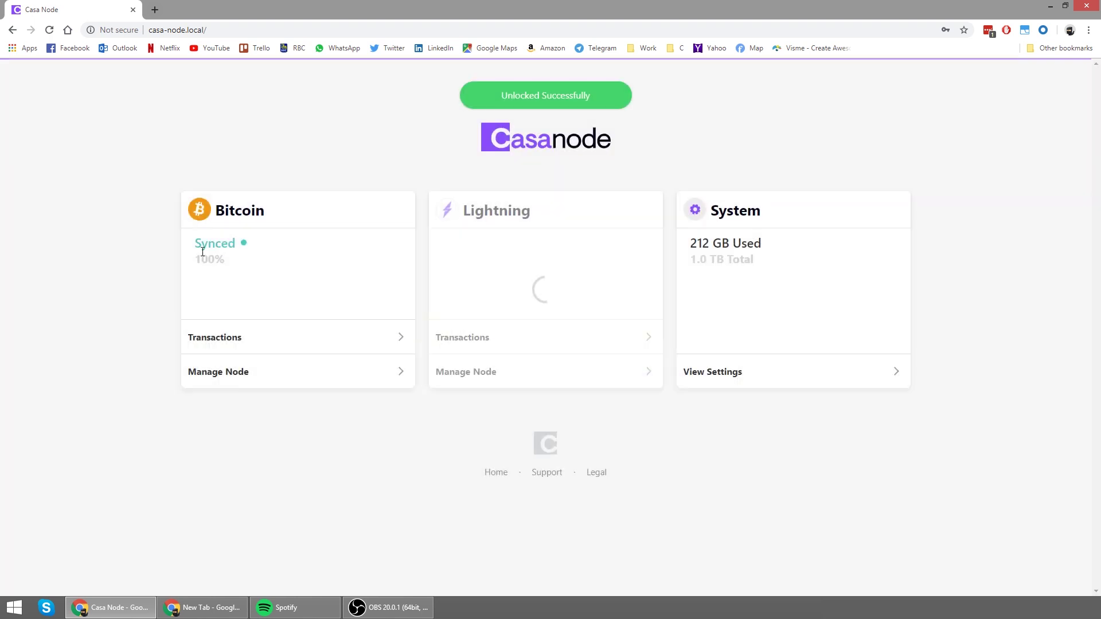
left_click_drag(194, 245, 243, 257)
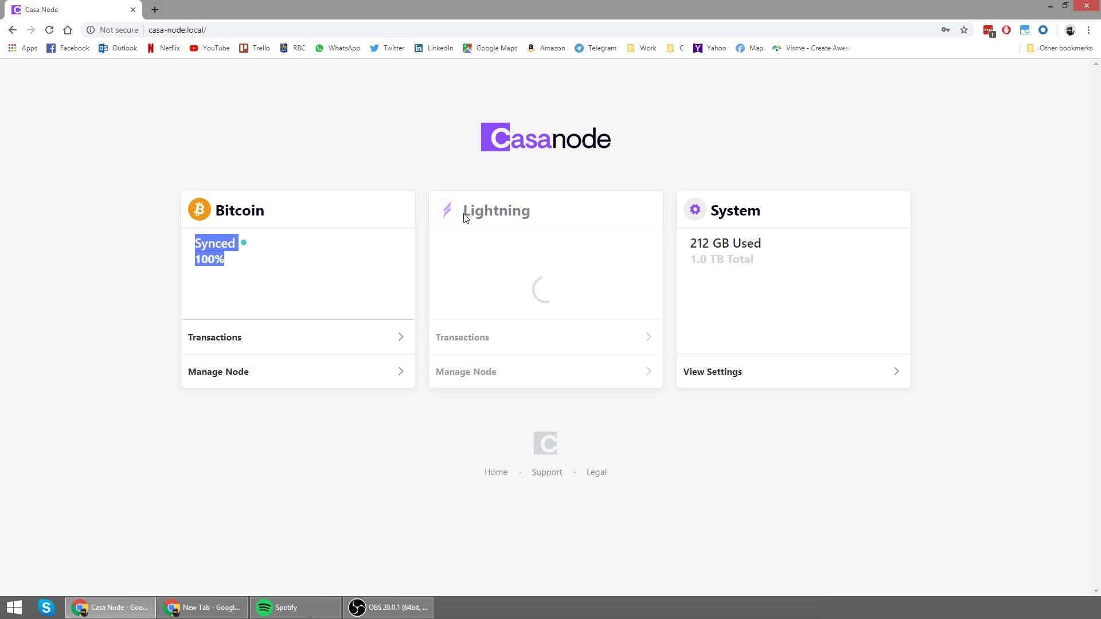
left_click(221, 267)
left_click_drag(223, 272, 201, 242)
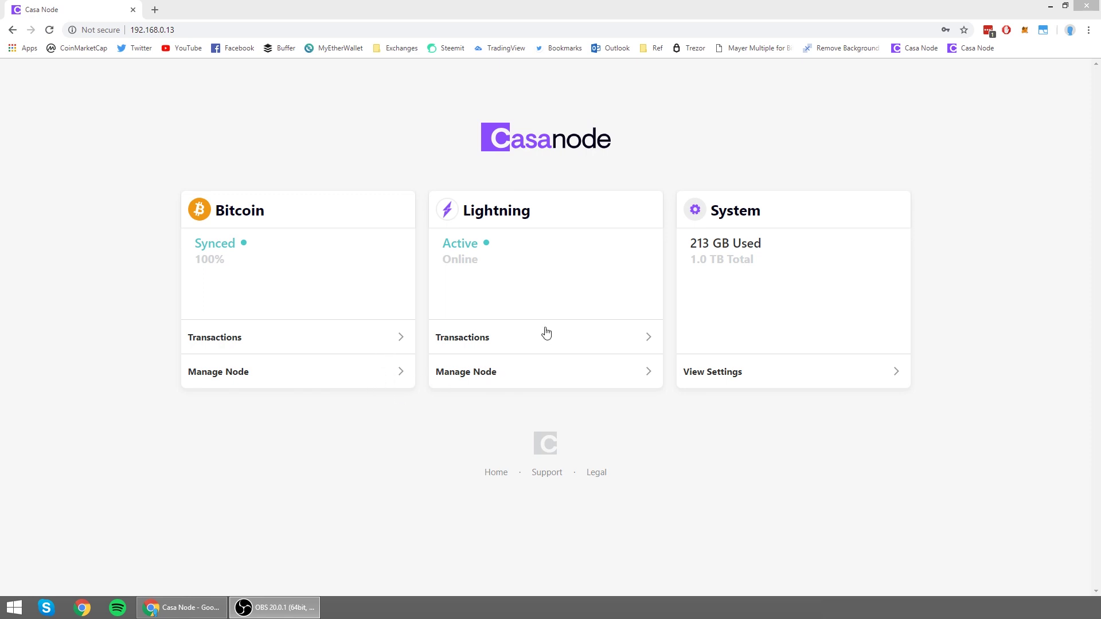
Step: View the system settings and the Bitcoin deposit address with its QR code
left_click(799, 376)
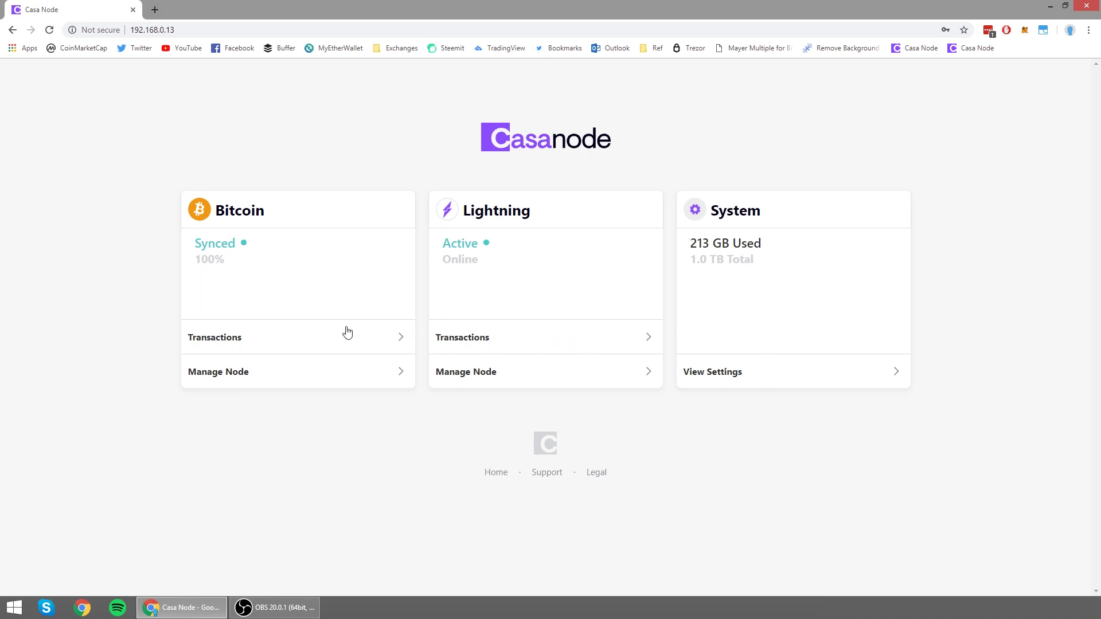
left_click(267, 341)
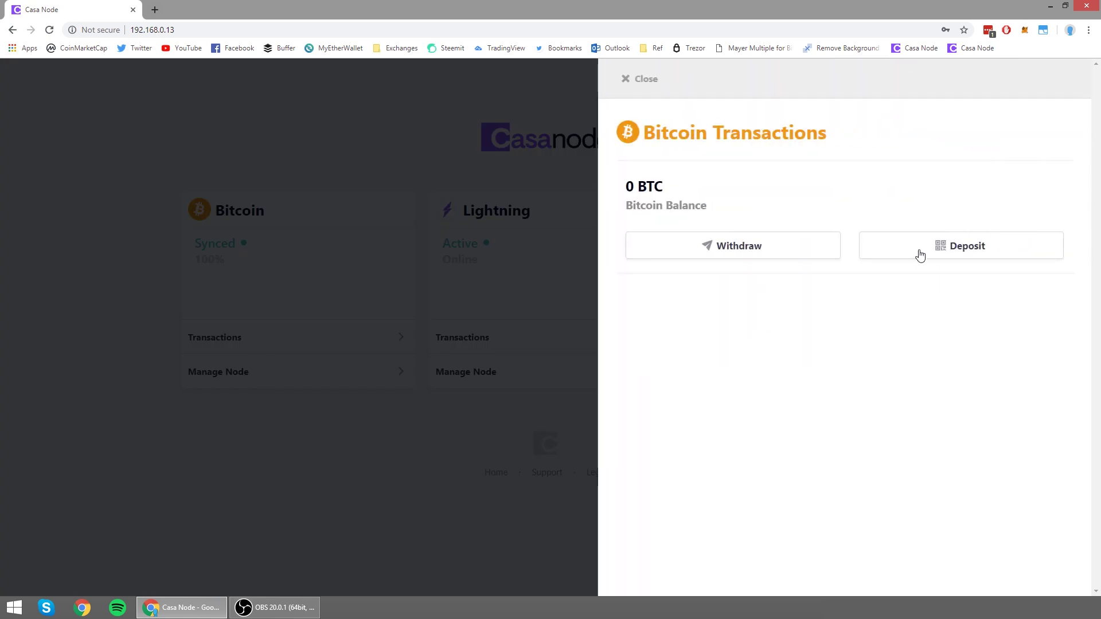
right_click(765, 258)
left_click(722, 294)
left_click(945, 245)
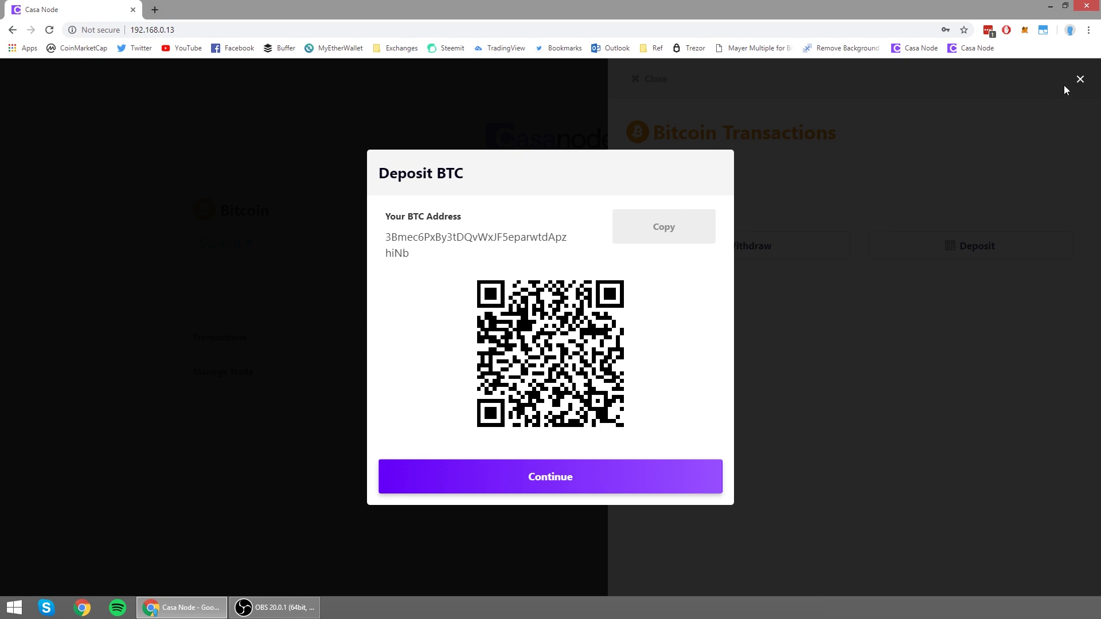
left_click(1080, 79)
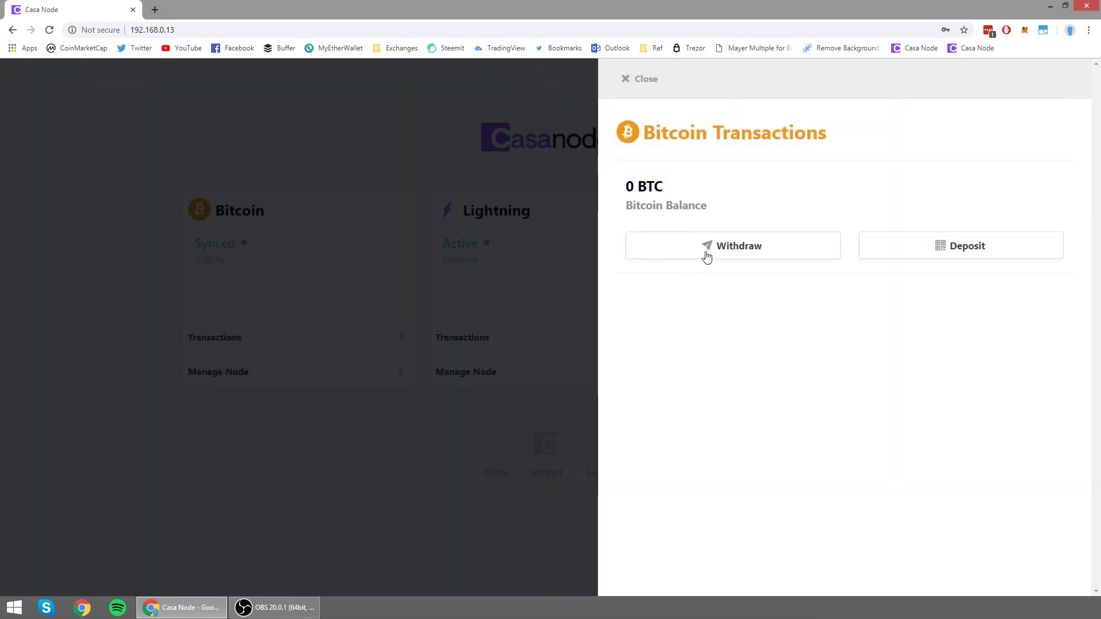
Step: Examine the Bitcoin withdrawal form's recipient and amount fields, and the Lightning transactions view
left_click(735, 258)
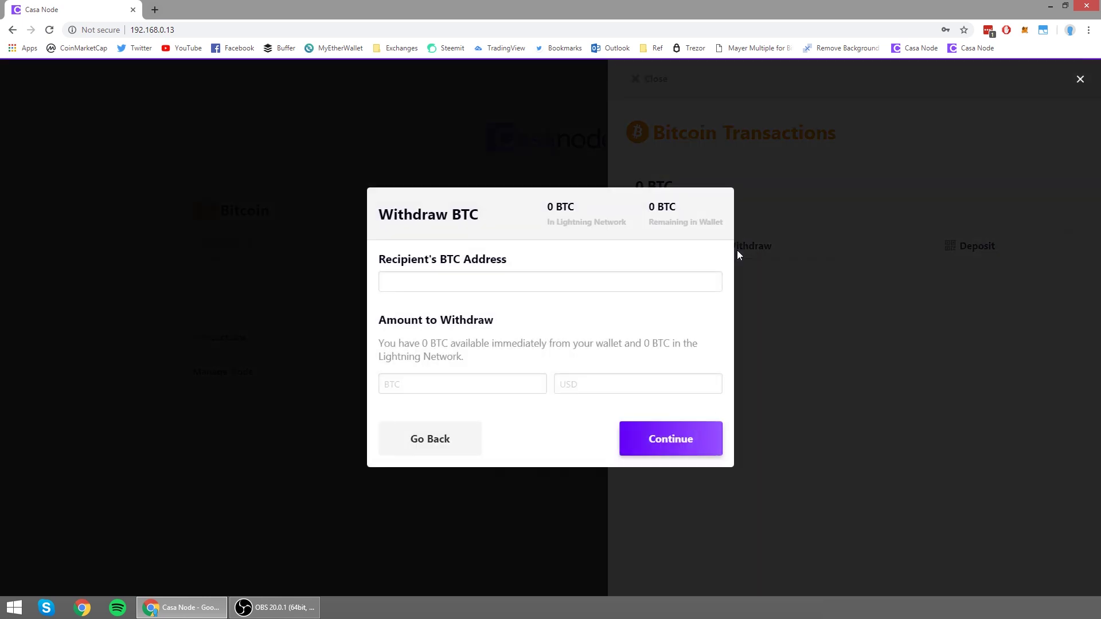
left_click(439, 285)
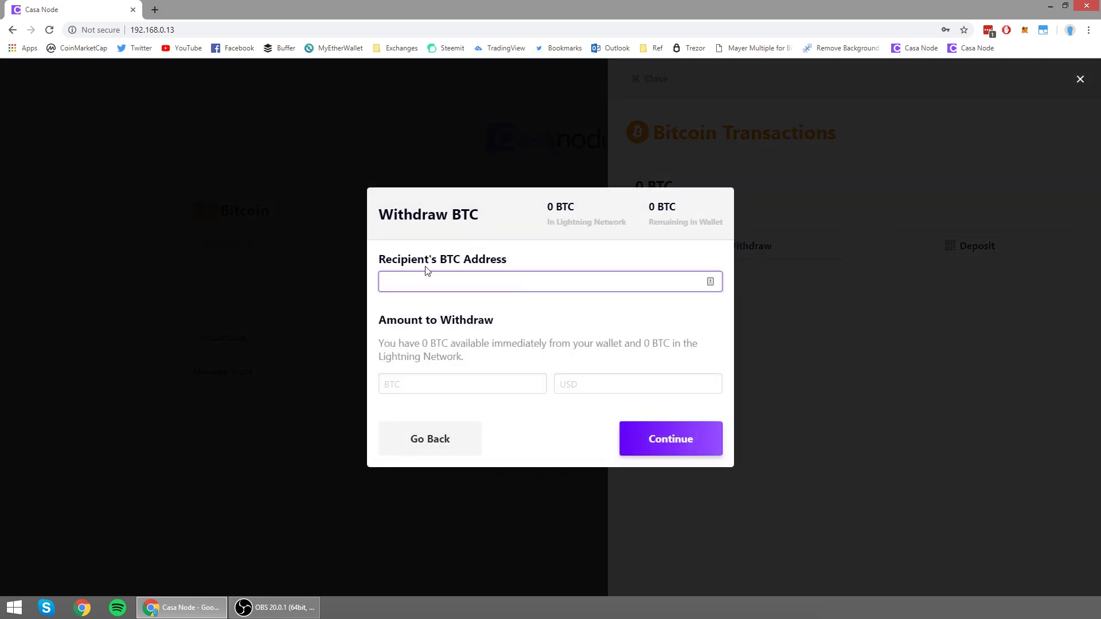
left_click(439, 383)
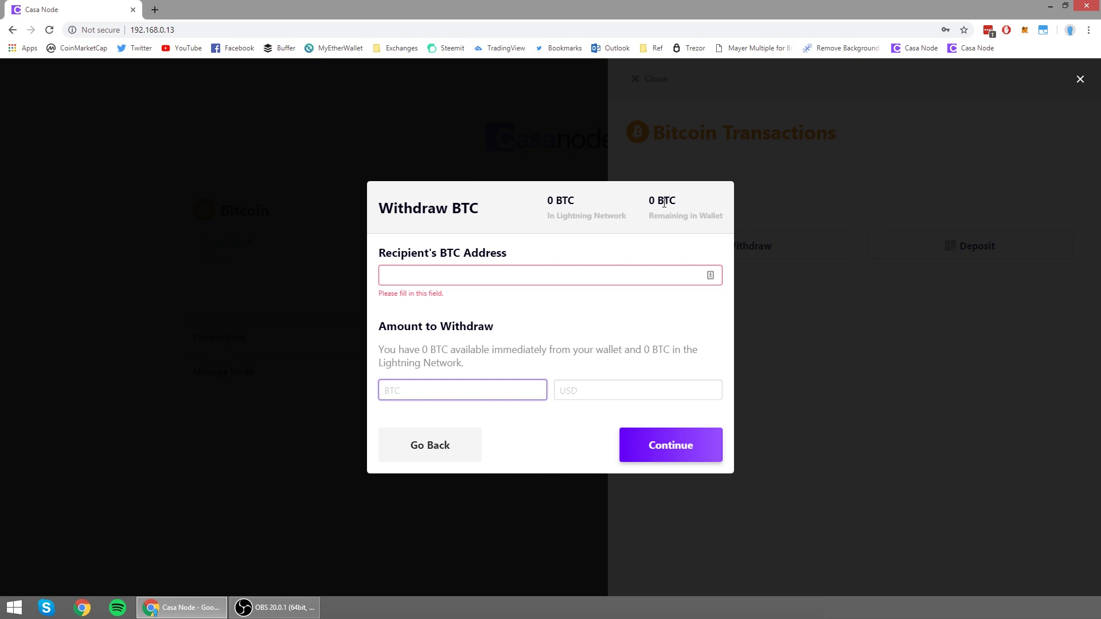
left_click(664, 459)
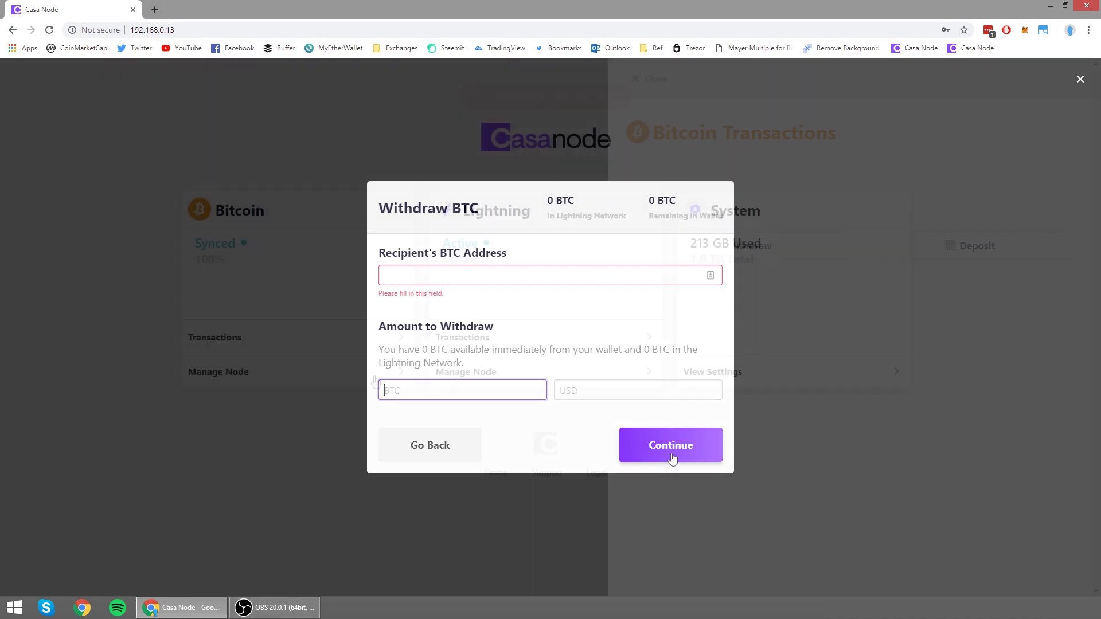
left_click(511, 340)
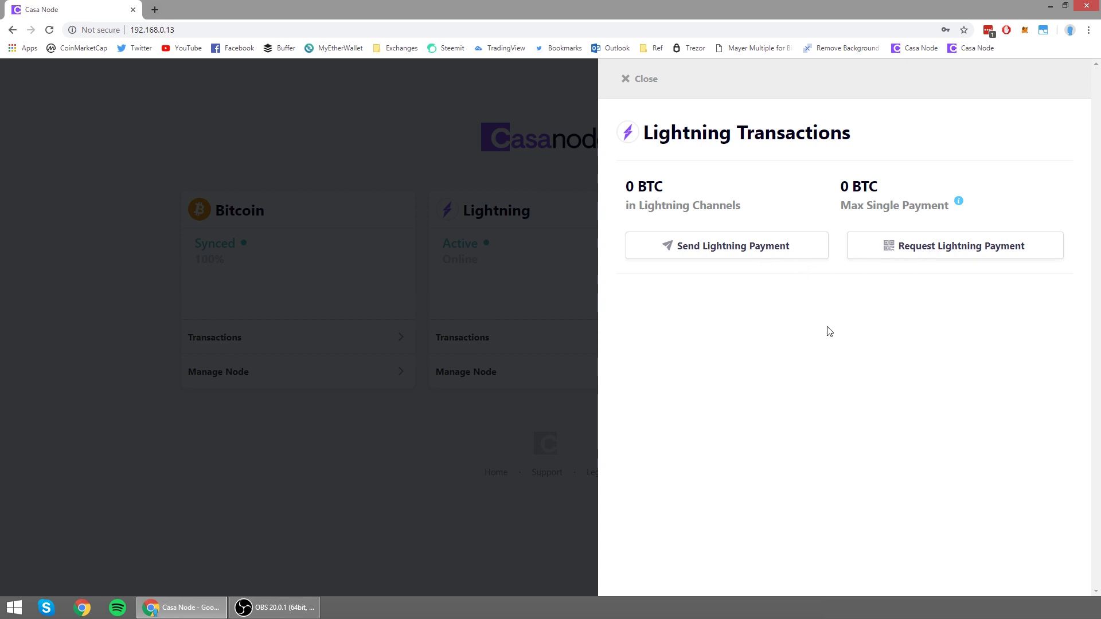
left_click(635, 80)
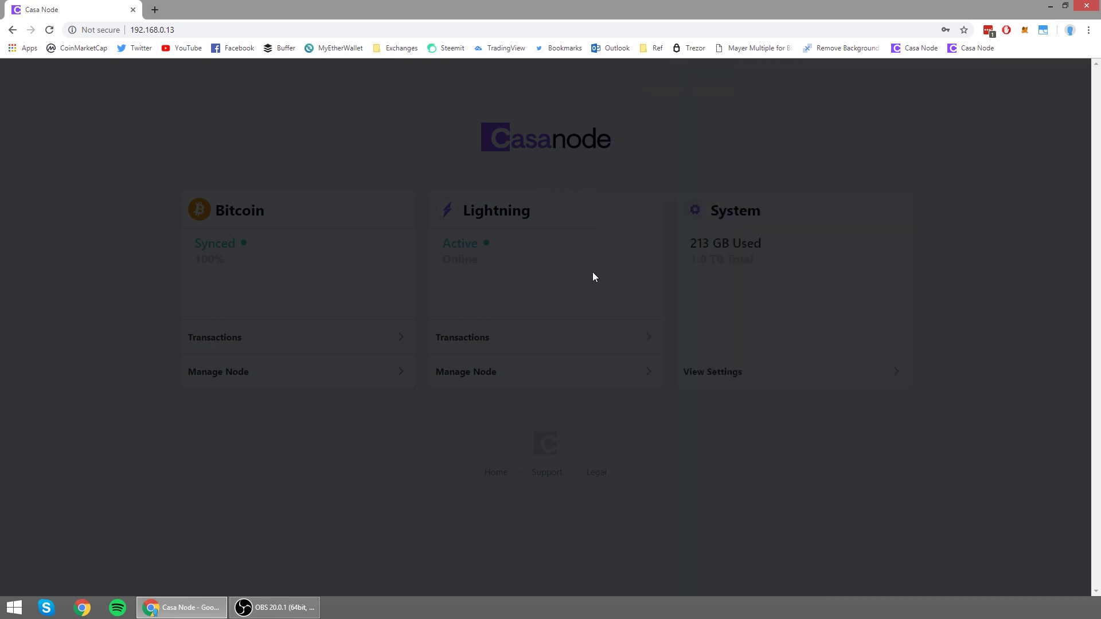
Step: Examine the Lightning node's connection details and the form for its external IP address and port, without saving changes
left_click(602, 378)
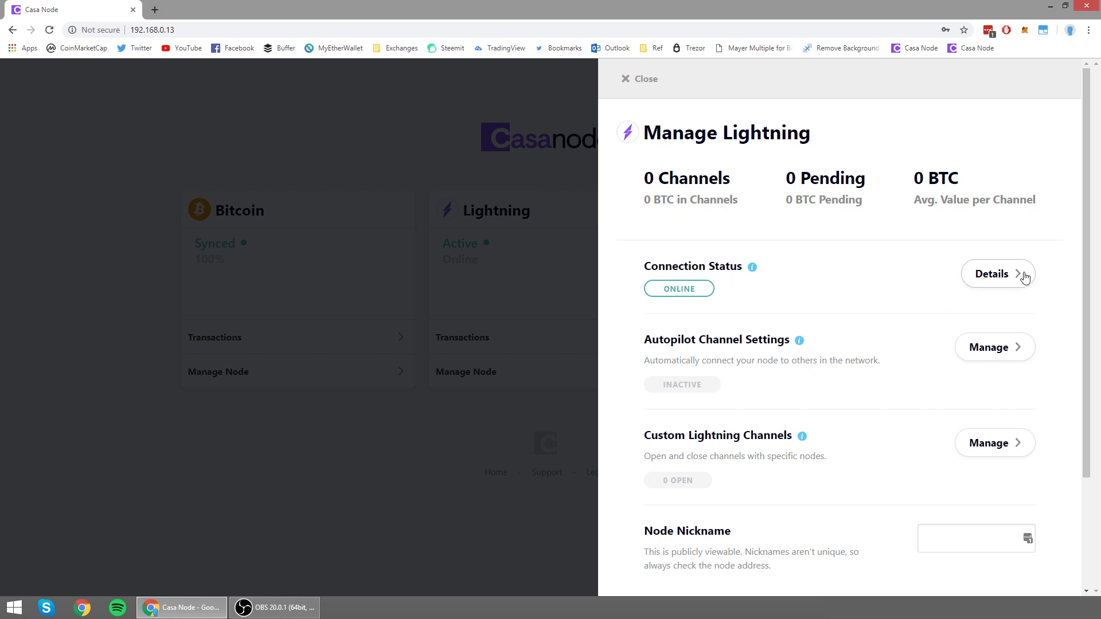
left_click(997, 274)
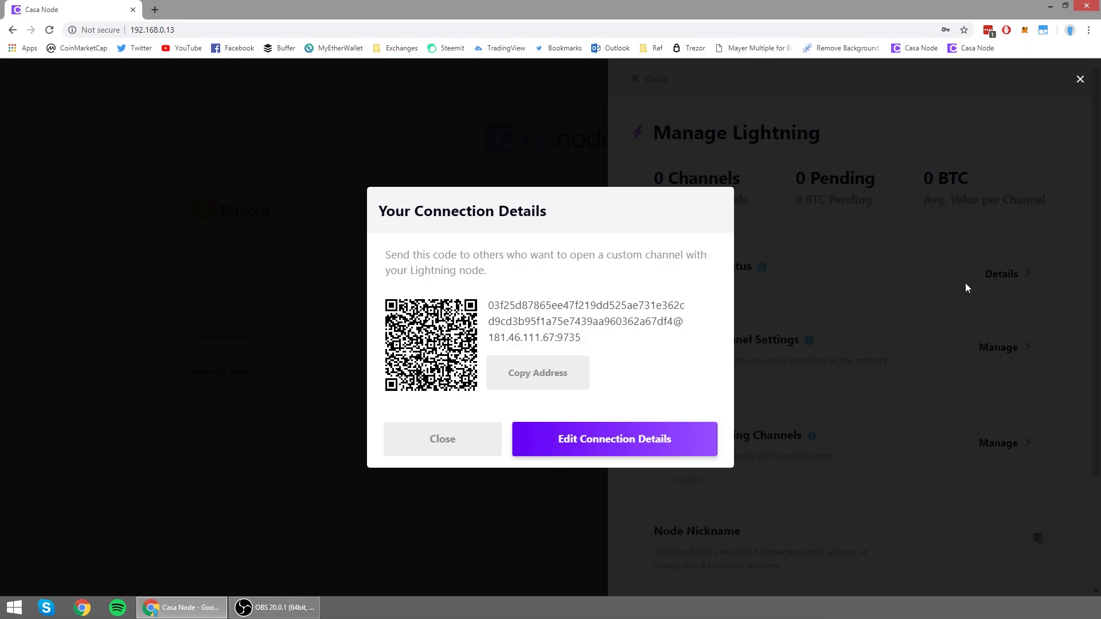
triple_click(584, 343)
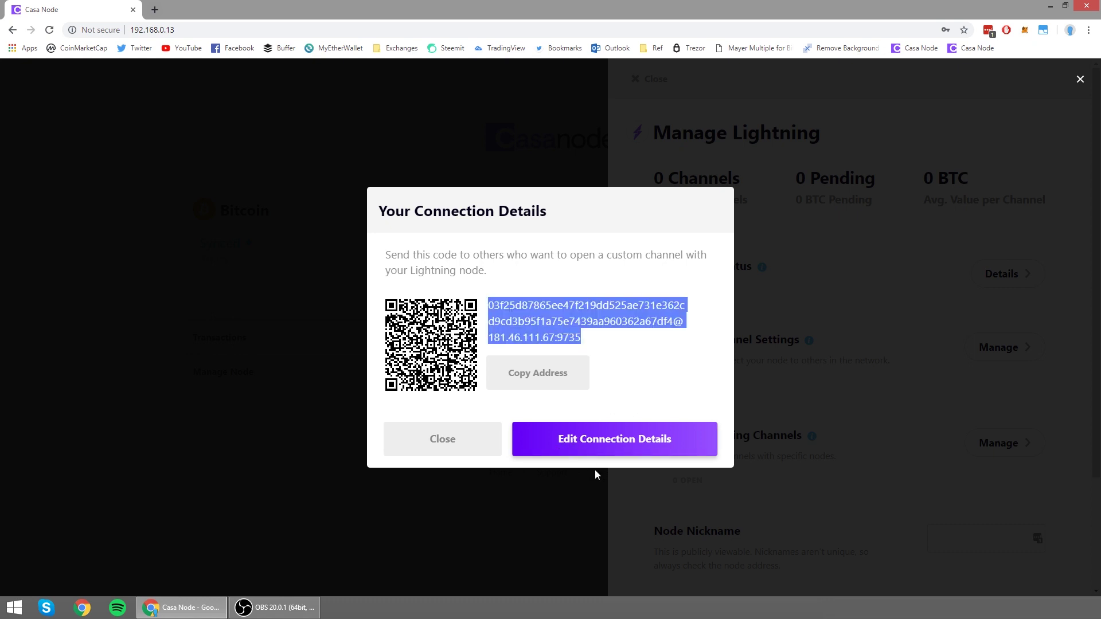
left_click(605, 442)
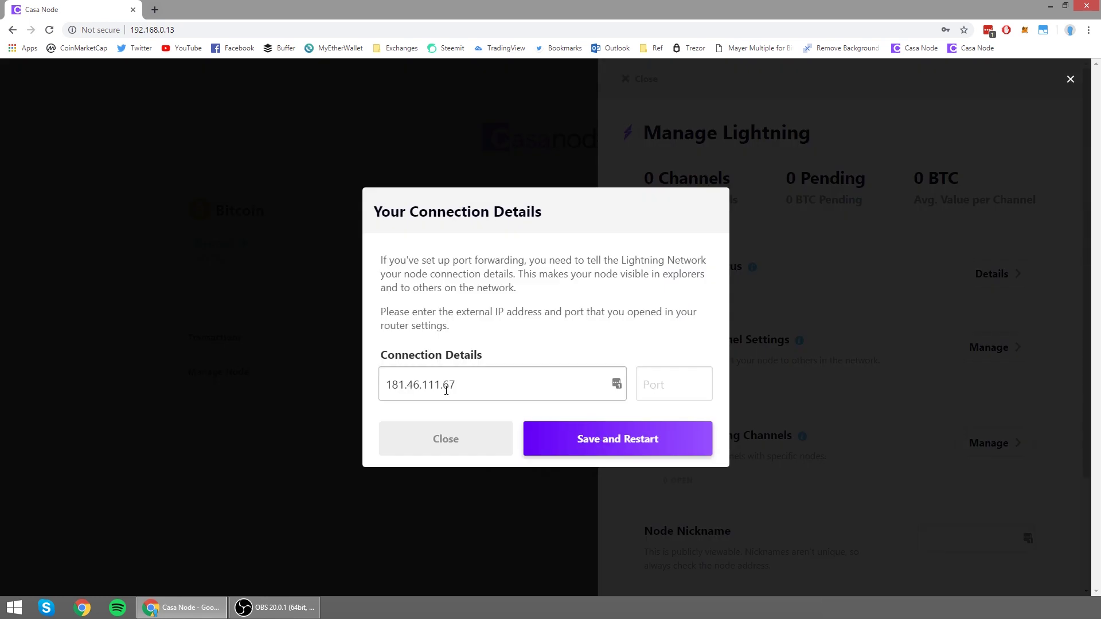
left_click(690, 388)
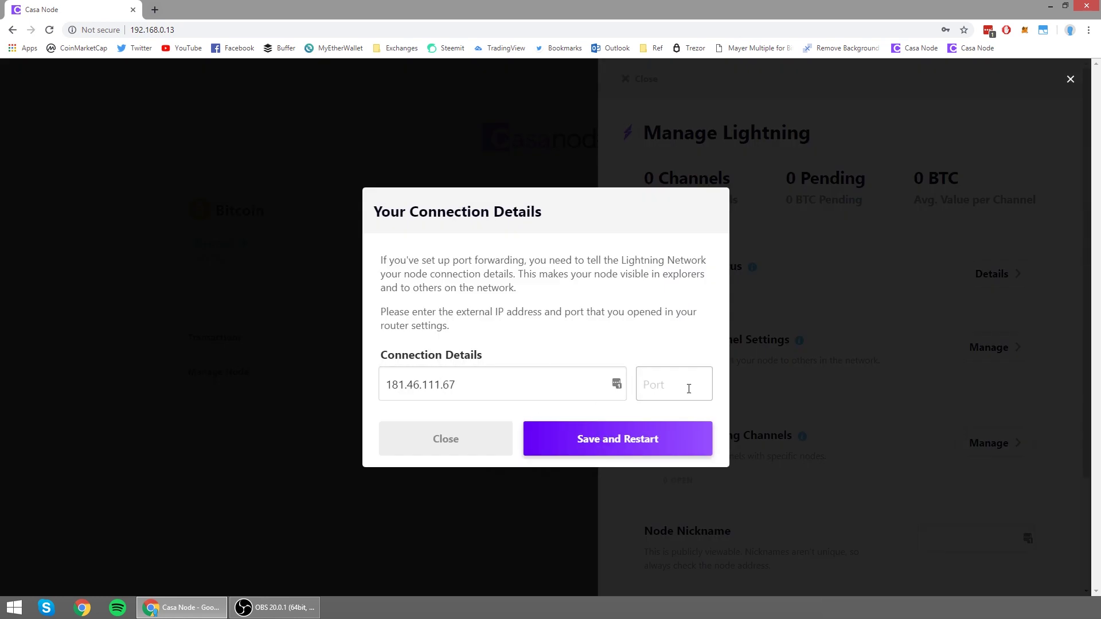
left_click(446, 446)
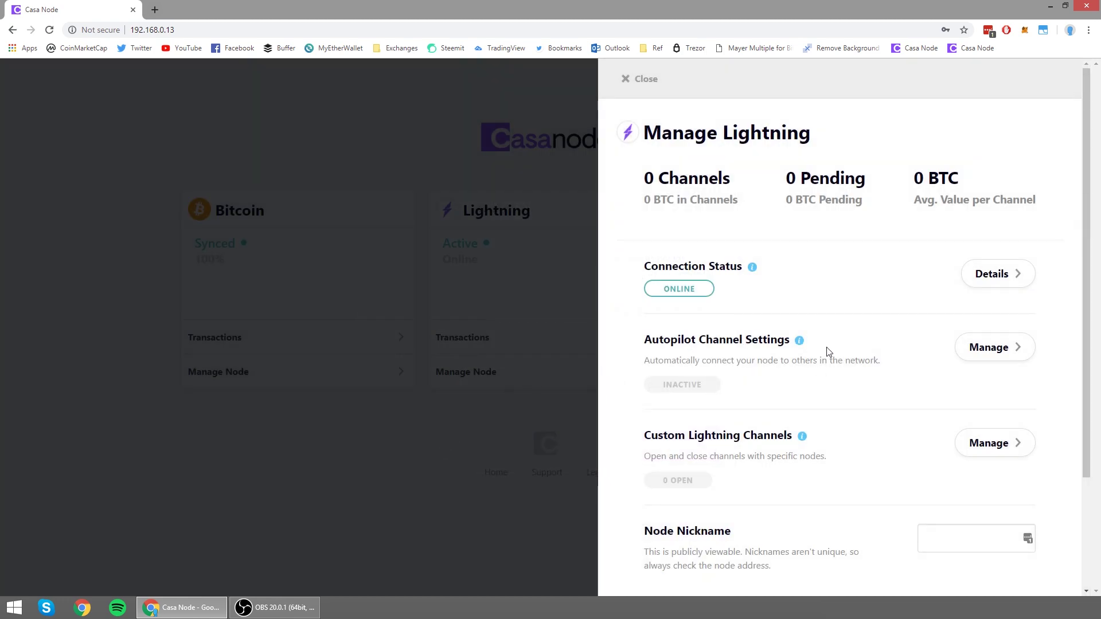
Step: Examine the Autopilot channel settings and the form for opening a new custom Lightning channel
left_click(999, 347)
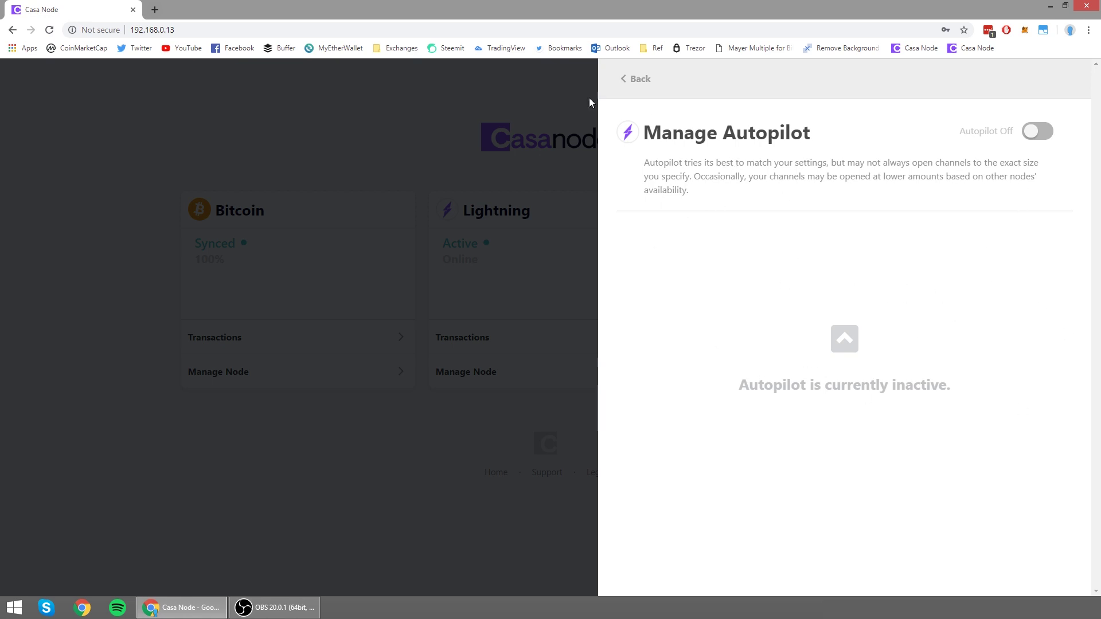
left_click(637, 79)
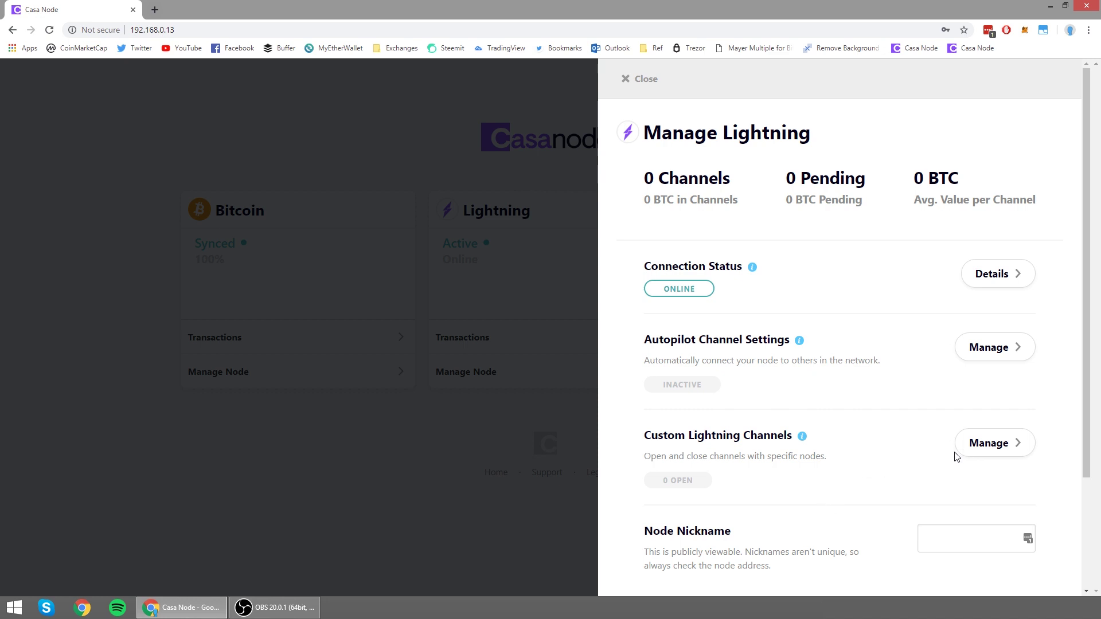
left_click(977, 446)
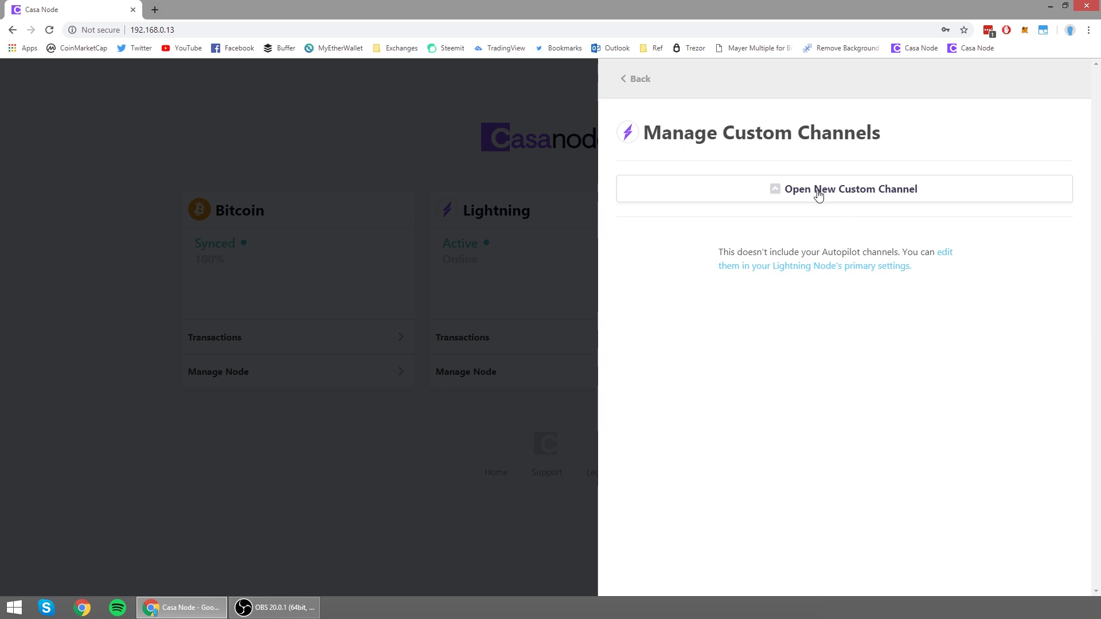
left_click(838, 192)
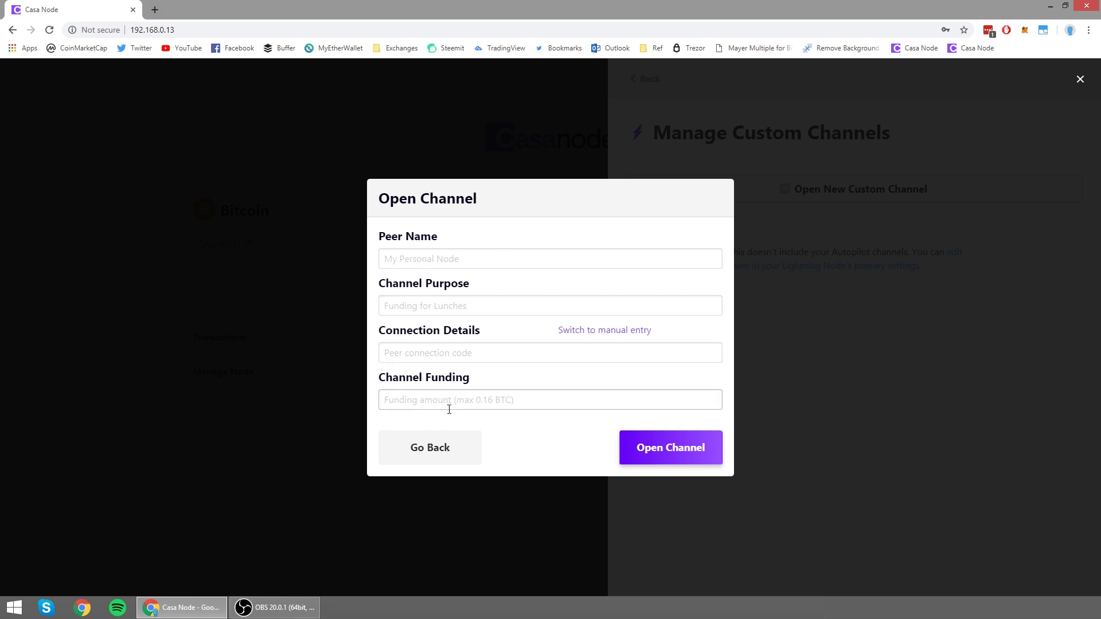
left_click(453, 457)
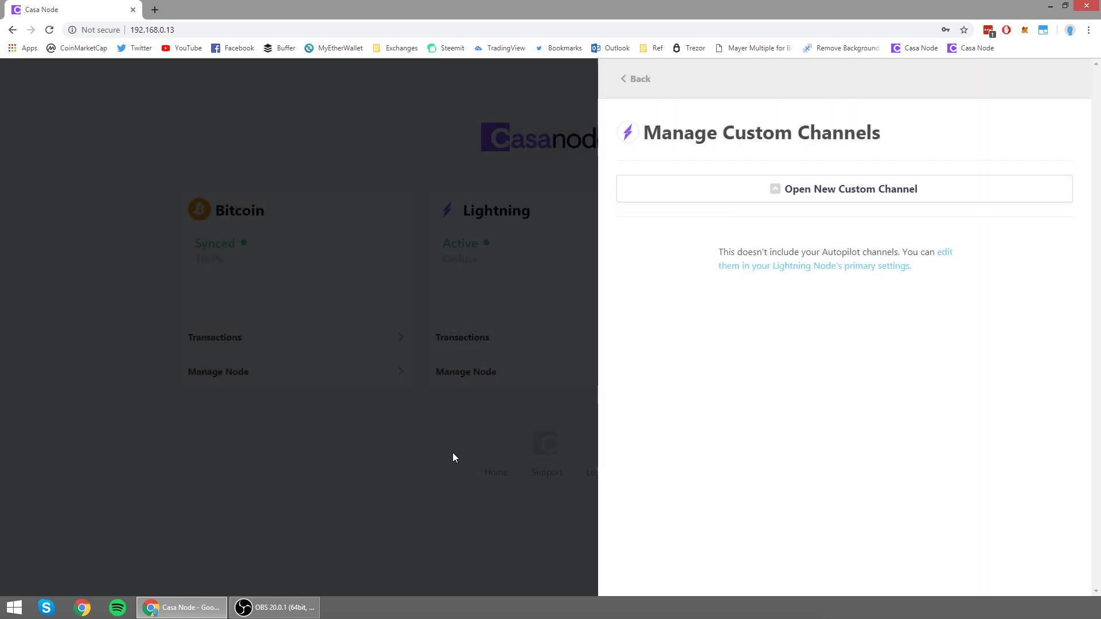
left_click(640, 80)
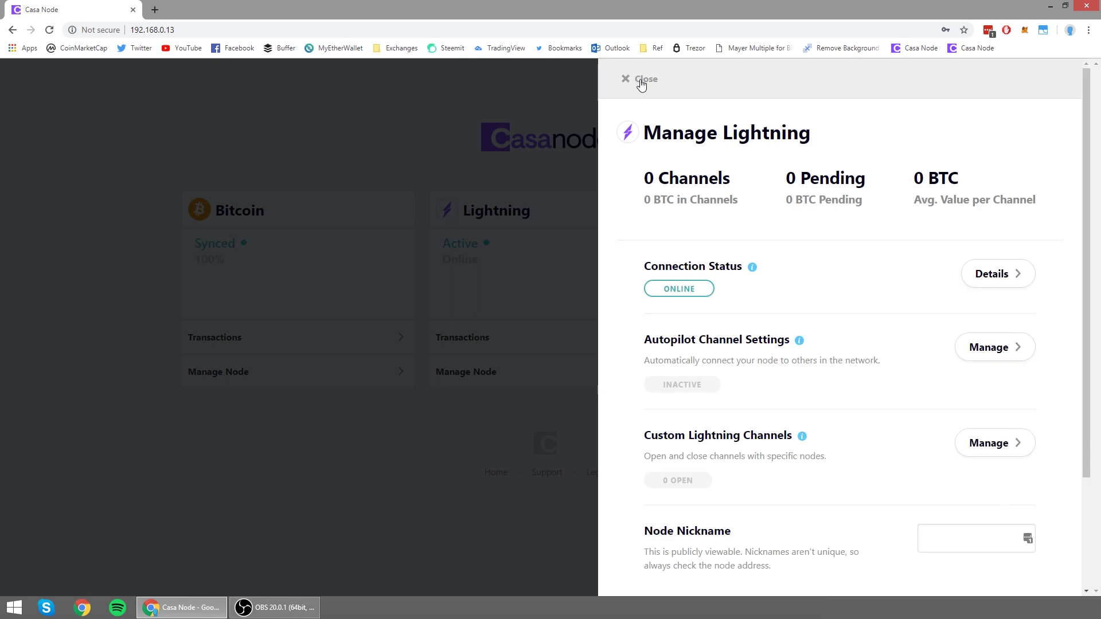
Step: Enter "Cripto Novedad" as the Lightning node's nickname
scroll(918, 454, "down", 1)
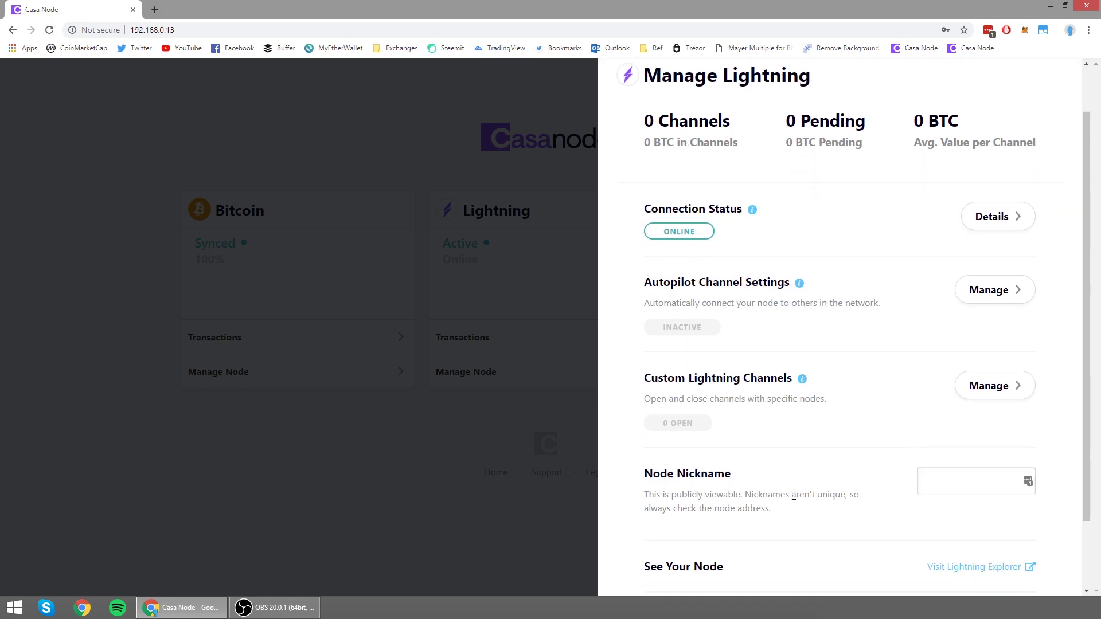
left_click(964, 474)
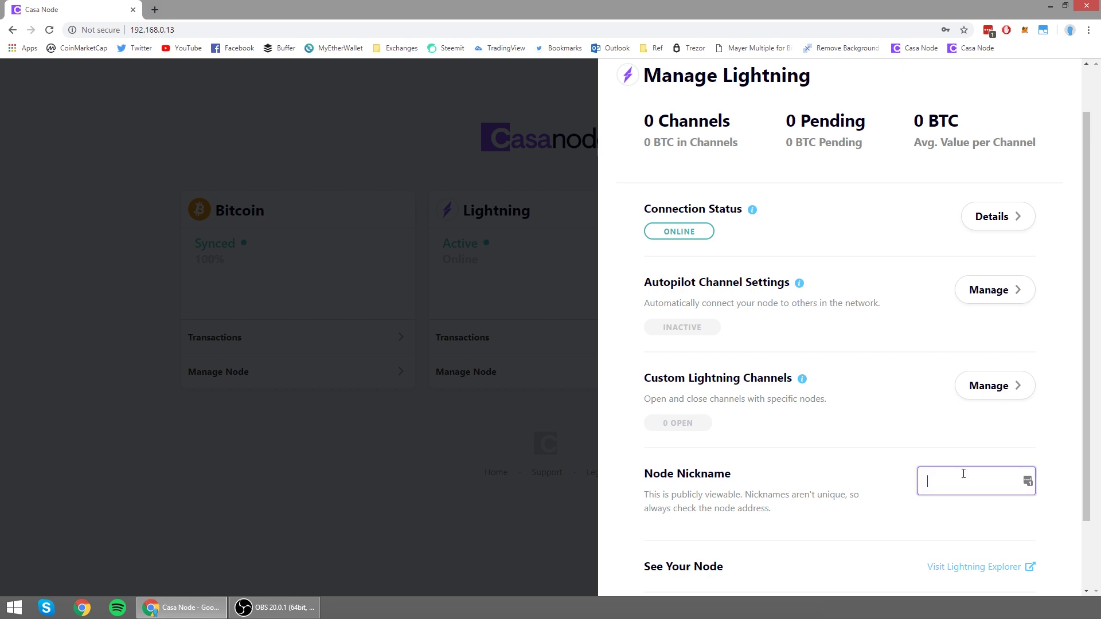
type("Cripto Novedad")
scroll(1015, 447, "down", 2)
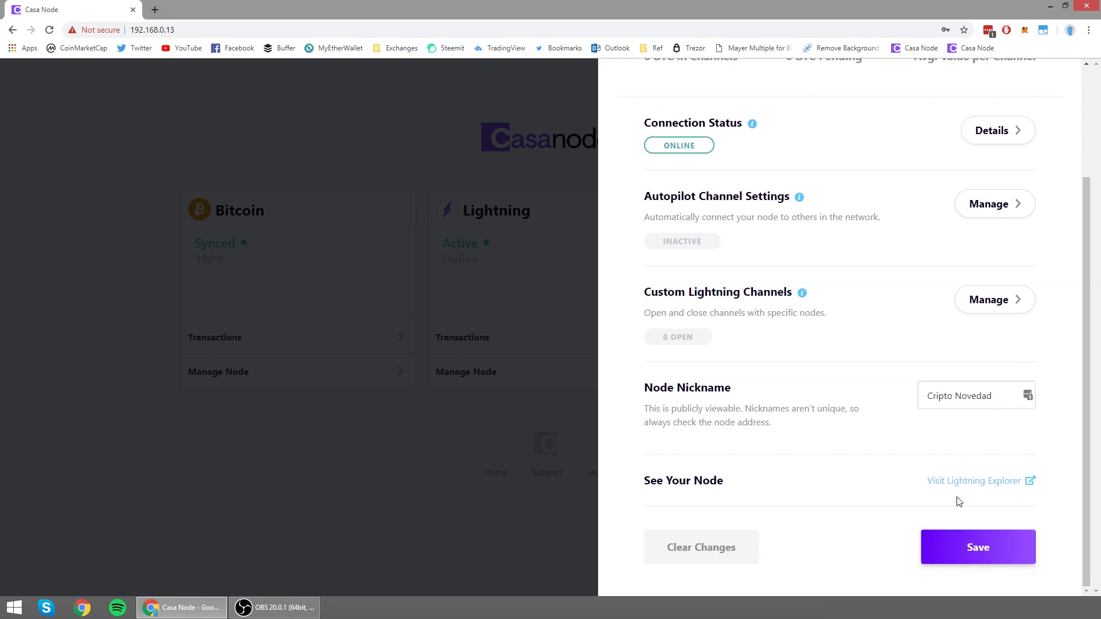
Step: Look up the node in Lightning Explorer, close that page and save the Lightning node settings
left_click(991, 486)
left_click(214, 10)
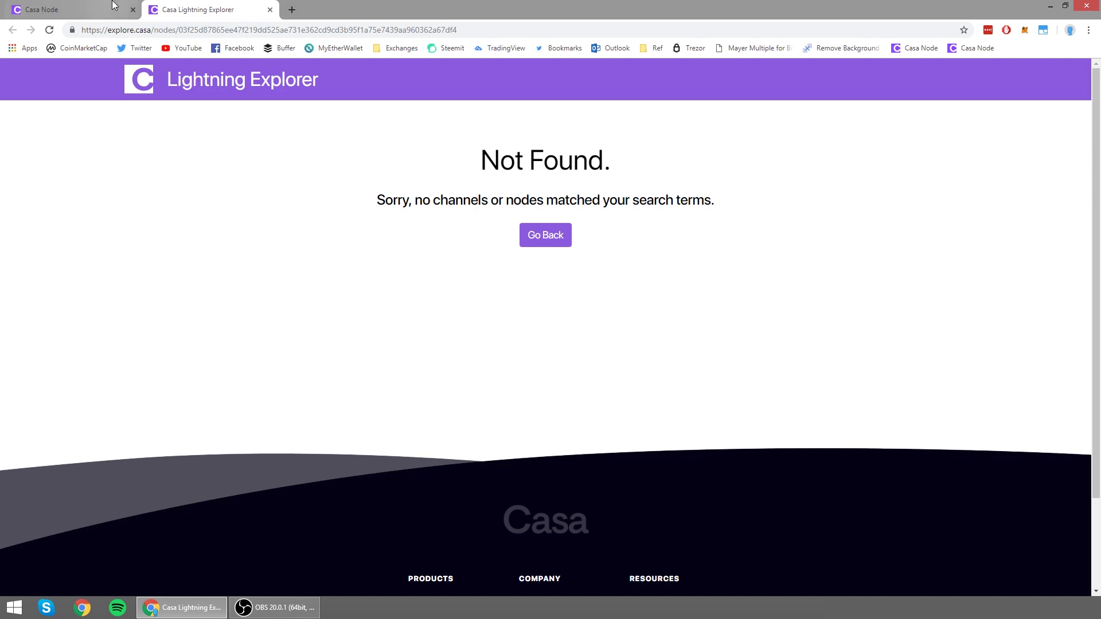
middle_click(156, 11)
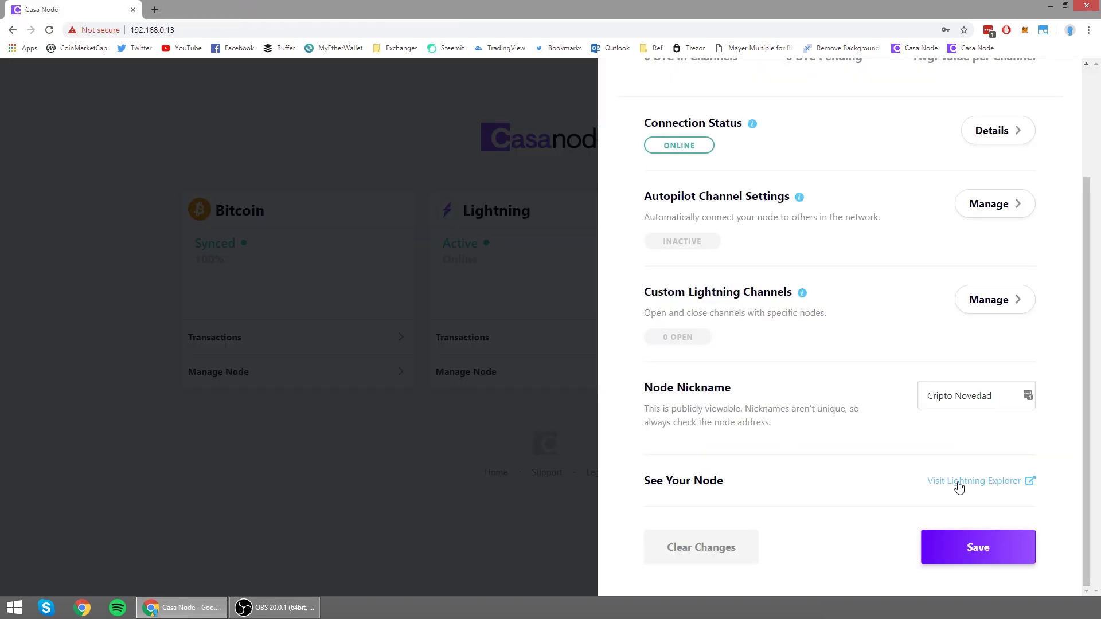
left_click(981, 549)
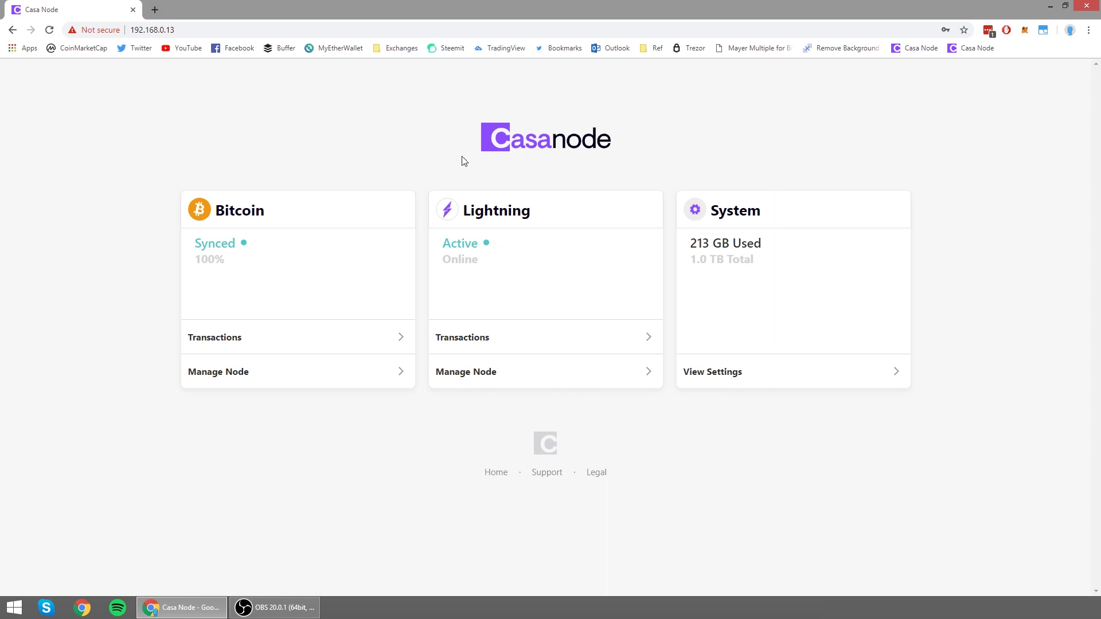
left_click(187, 34)
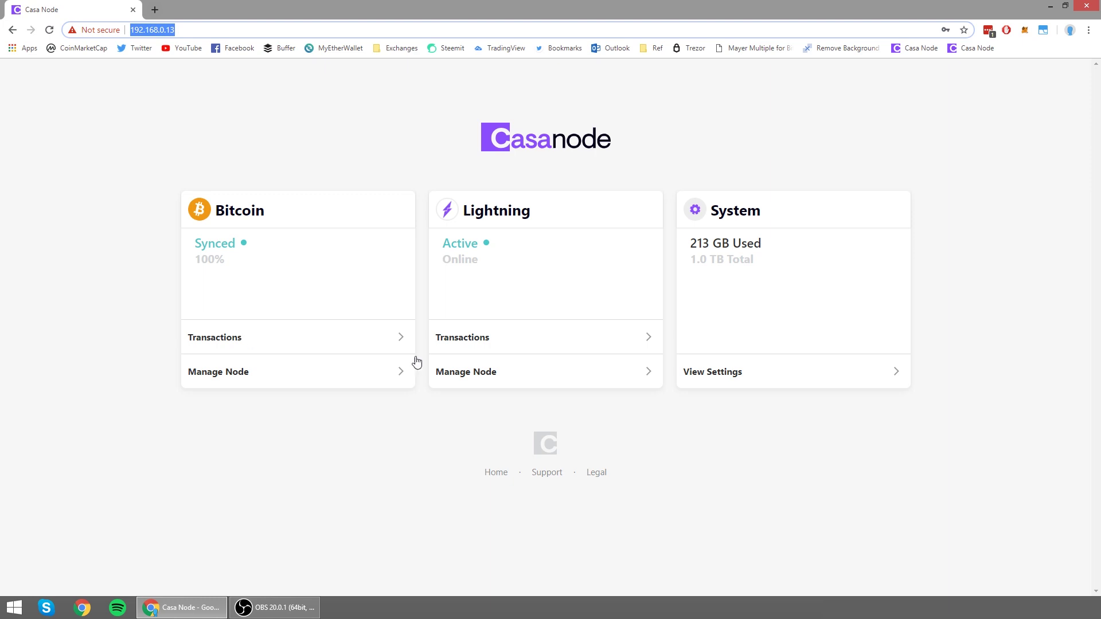
Step: Generate a BTC deposit address for the Bitcoin wallet and continue past the deposit dialog
left_click(452, 310)
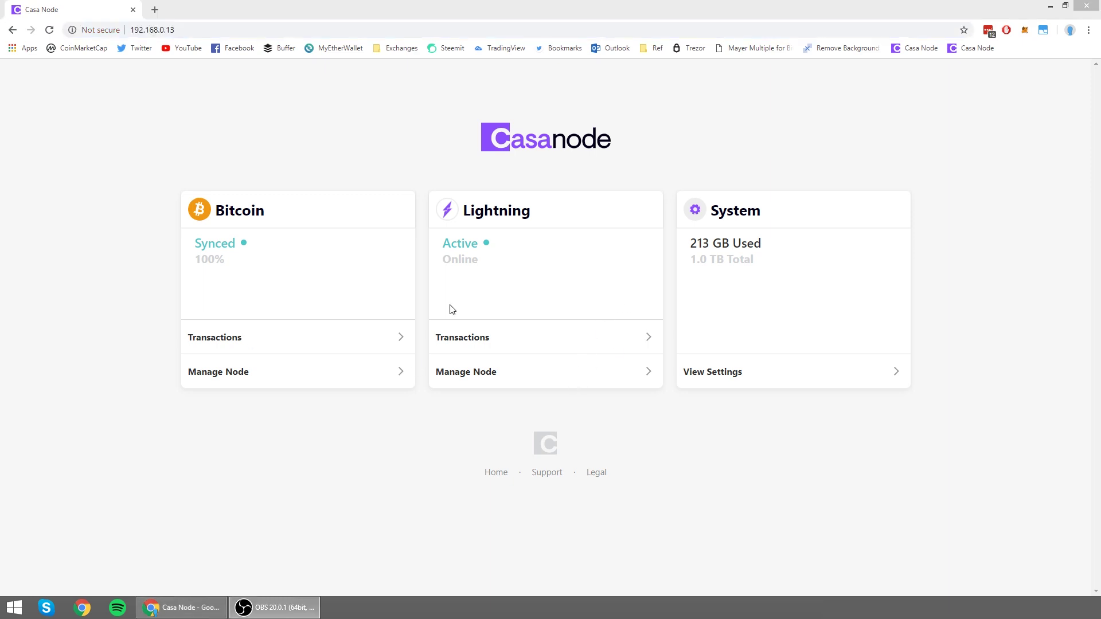
left_click(335, 343)
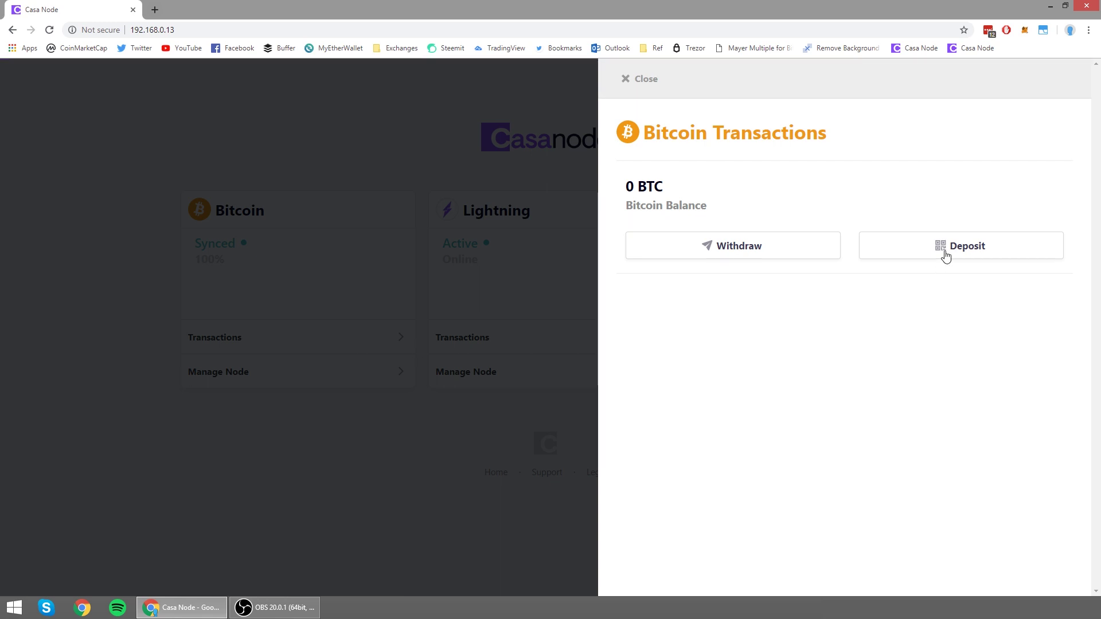
left_click(945, 252)
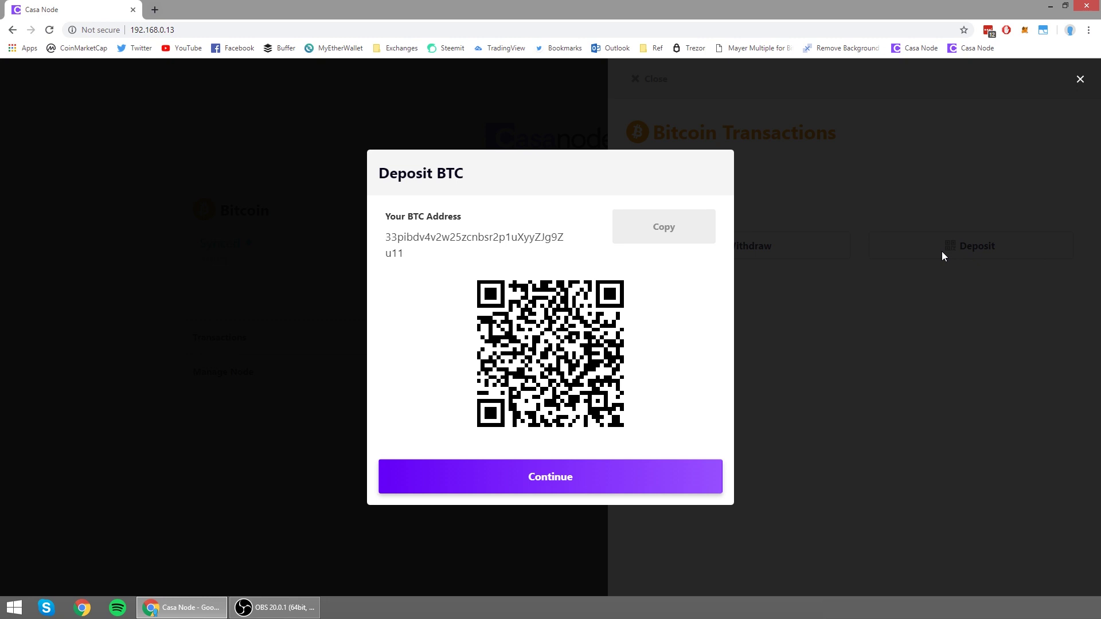
left_click(645, 478)
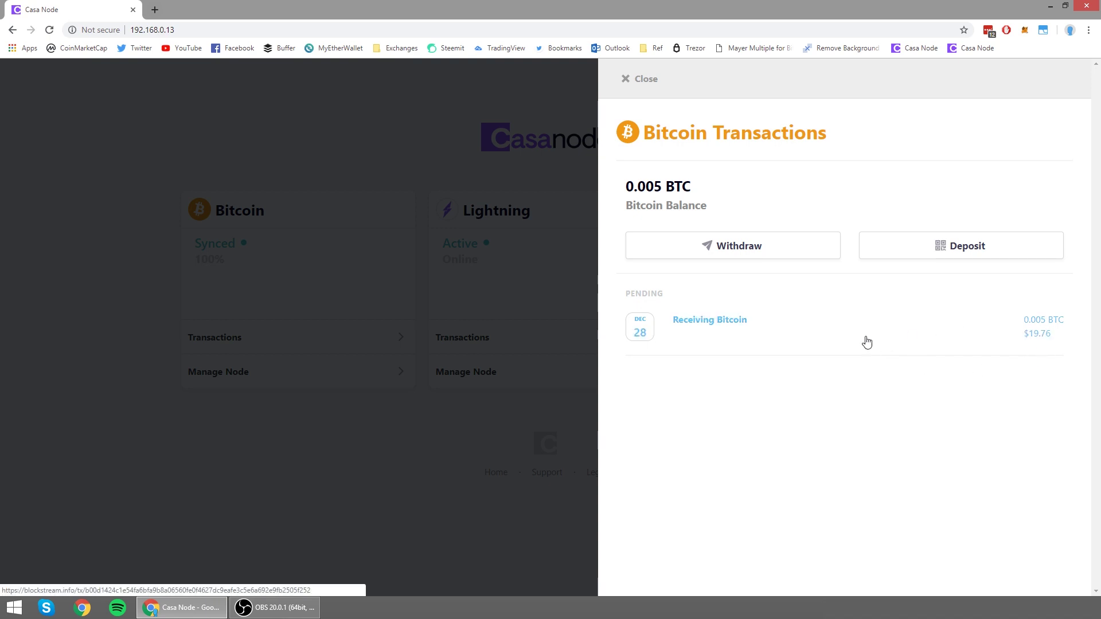
Step: Examine the received Bitcoin transaction's status and details on Blockstream's explorer, then close that page and the Bitcoin transactions
left_click(917, 321)
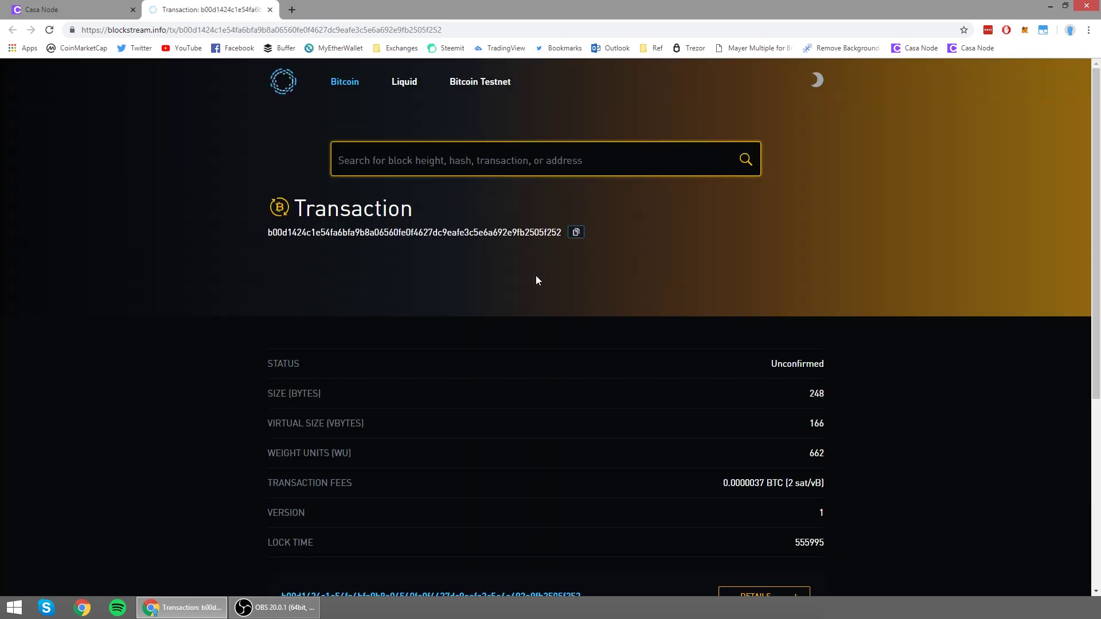
scroll(266, 334, "down", 3)
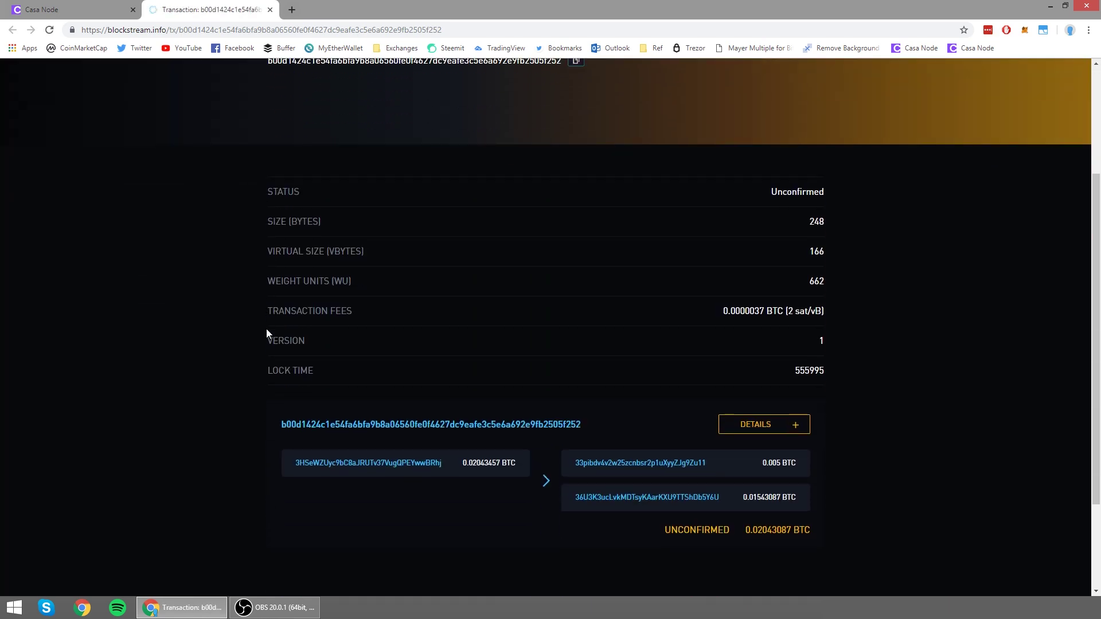
scroll(266, 334, "down", 3)
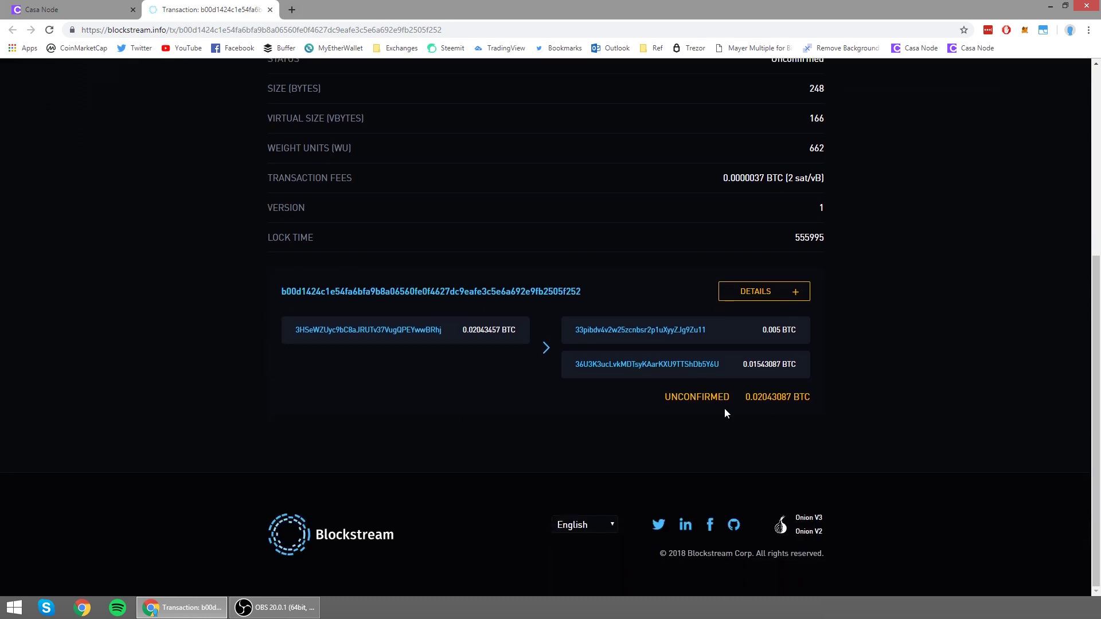
left_click_drag(733, 396, 671, 396)
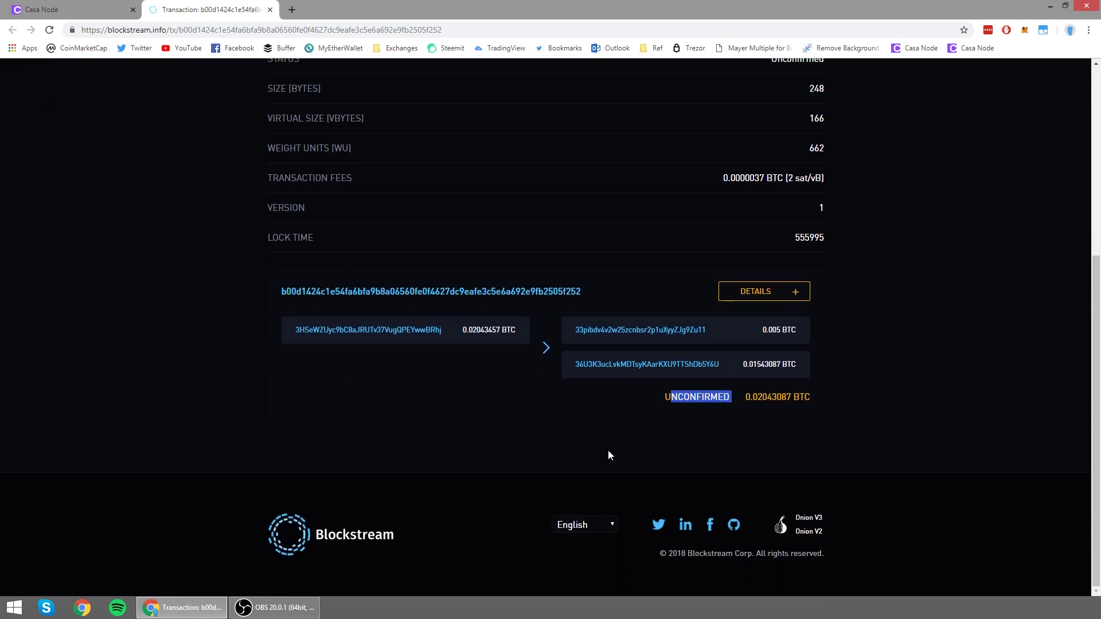
scroll(608, 450, "up", 5)
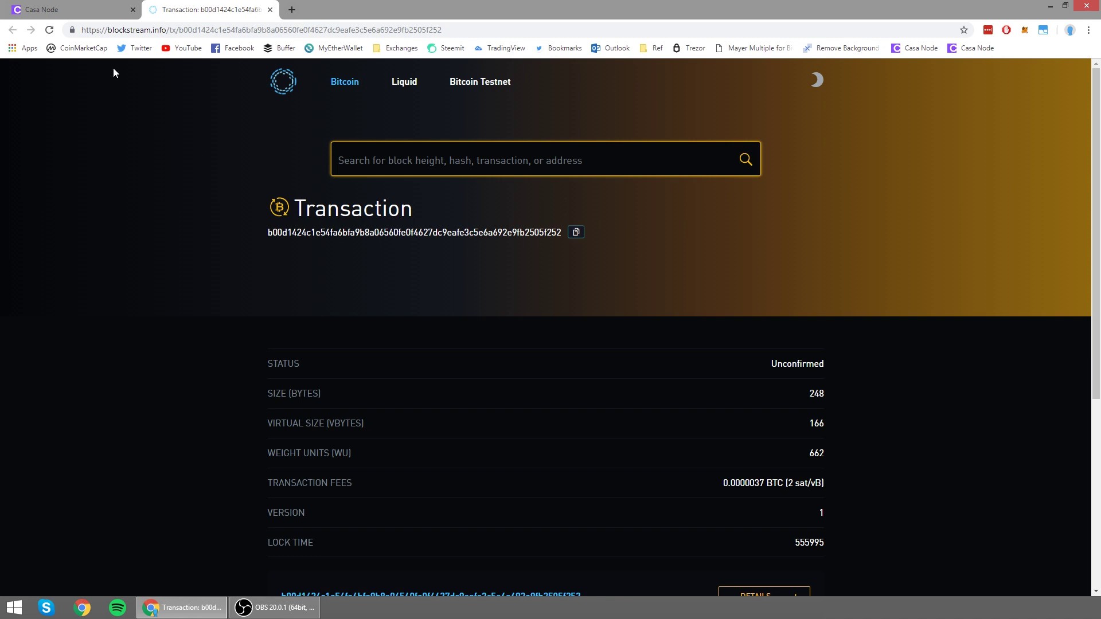
middle_click(184, 7)
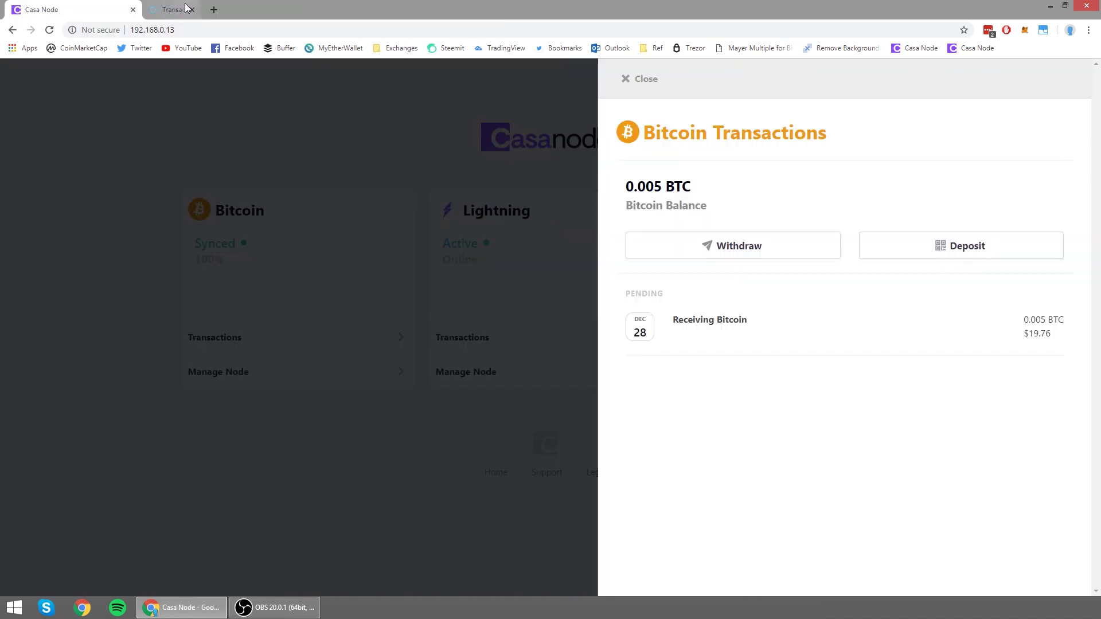
left_click(643, 80)
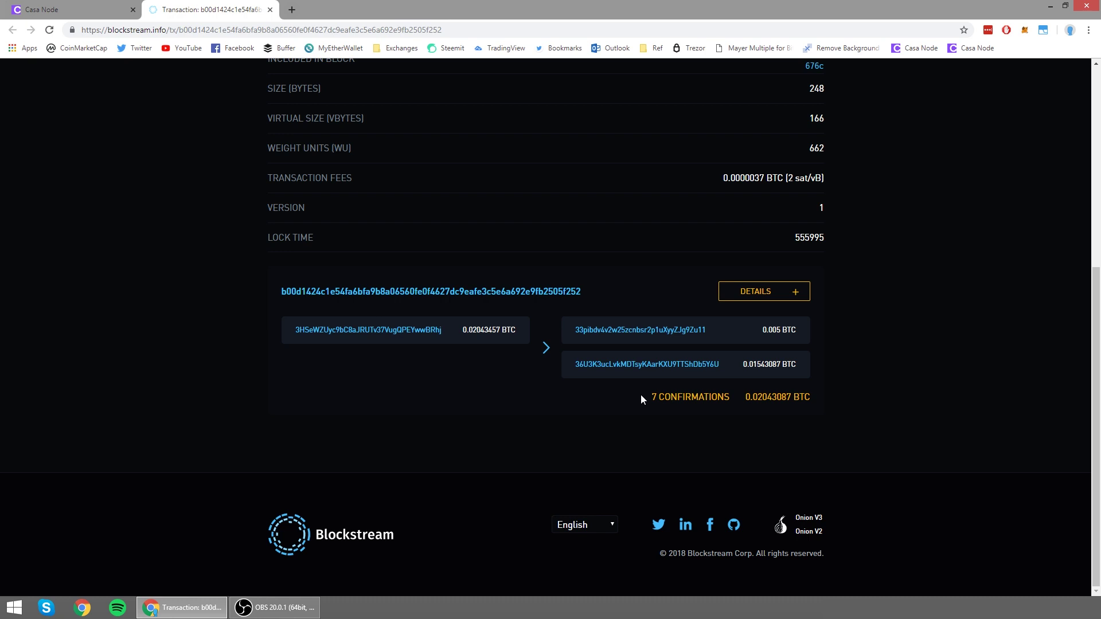
Step: Return to Casa Node, leave the Bitcoin transactions and turn on Autopilot for the Lightning node's channels
left_click(91, 12)
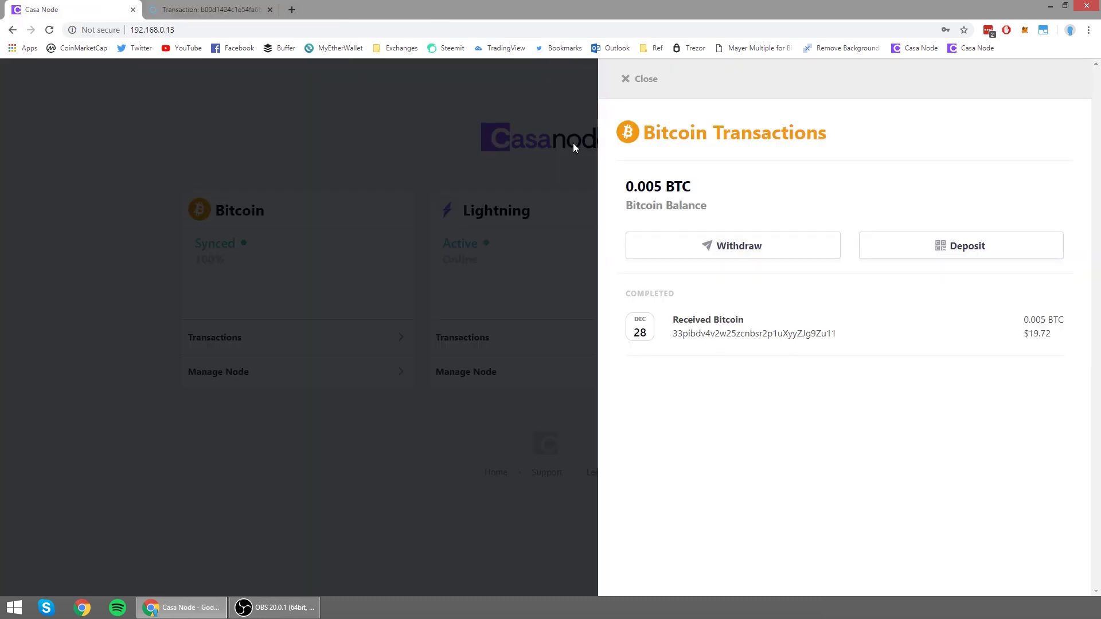
left_click(623, 84)
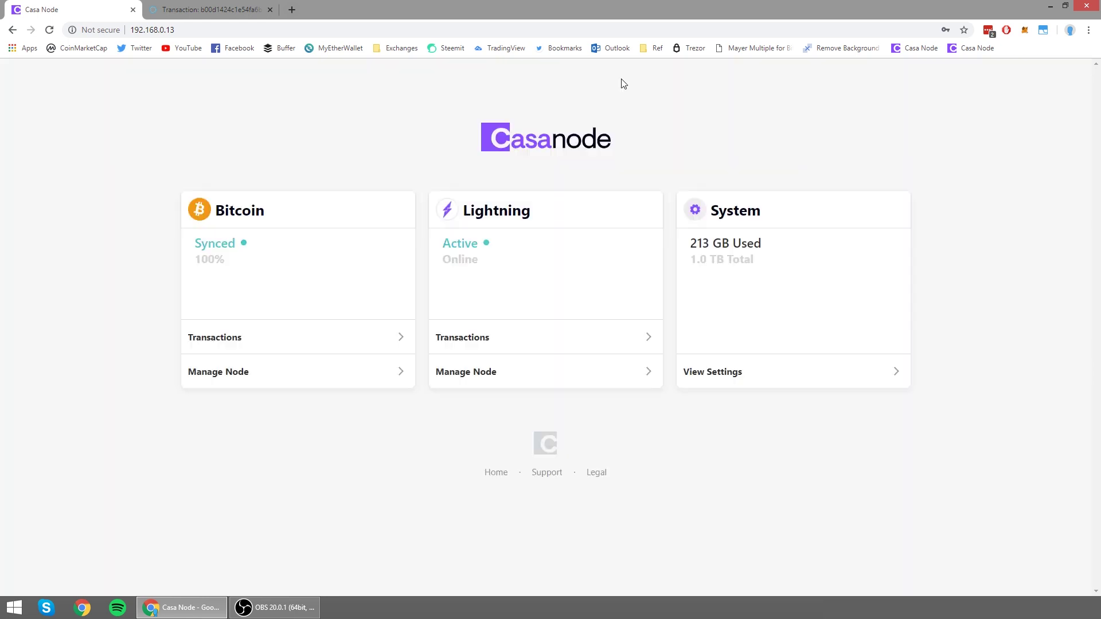
left_click(571, 375)
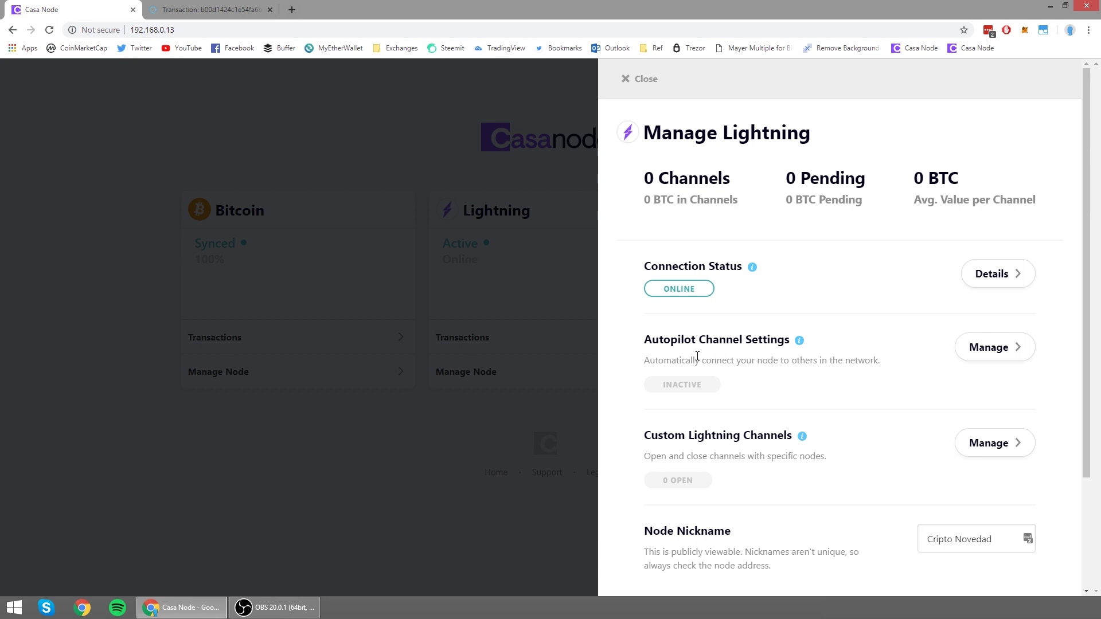
left_click(994, 359)
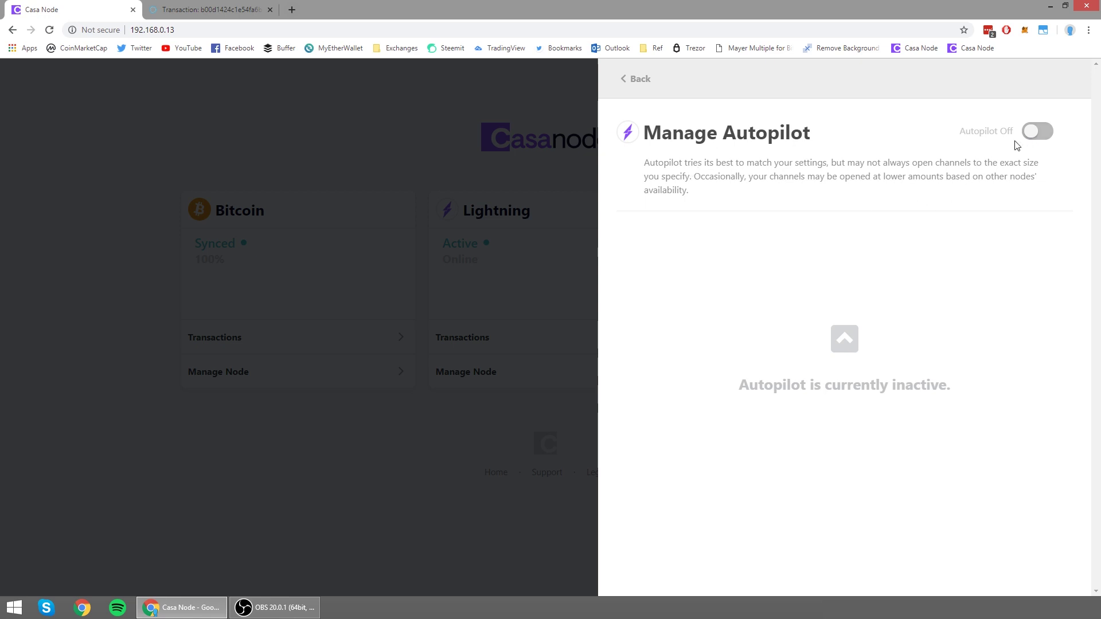
left_click(1036, 131)
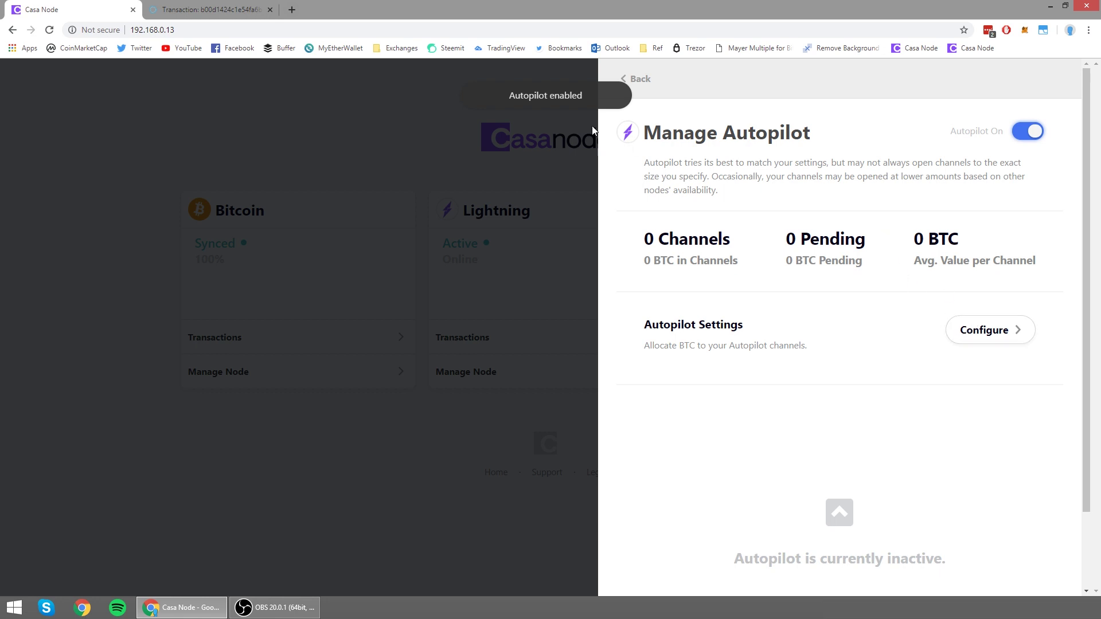
Step: Configure Autopilot with 2 channels at 0.002 BTC per channel and save the settings
left_click(997, 330)
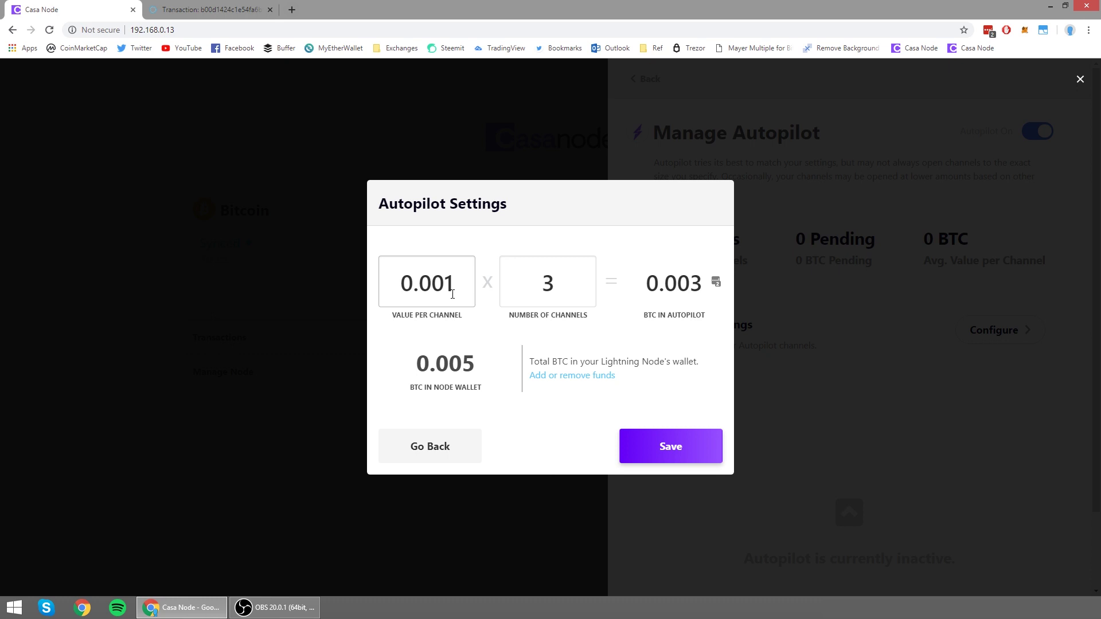
double_click(544, 287)
type("2")
left_click_drag(457, 284, 444, 284)
type("2")
left_click(494, 324)
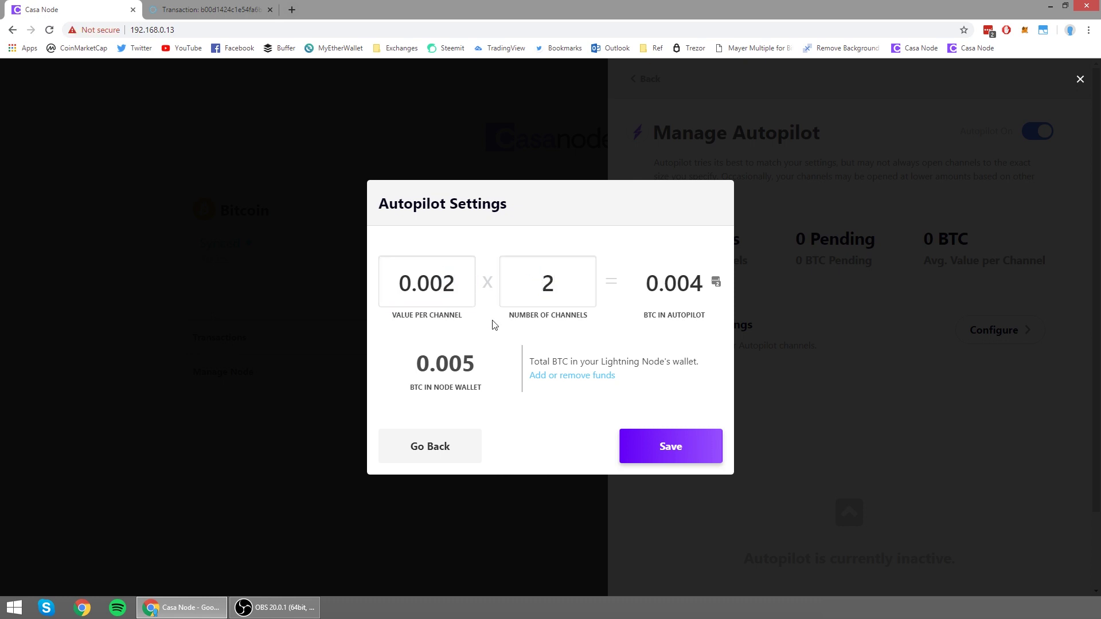
left_click(675, 455)
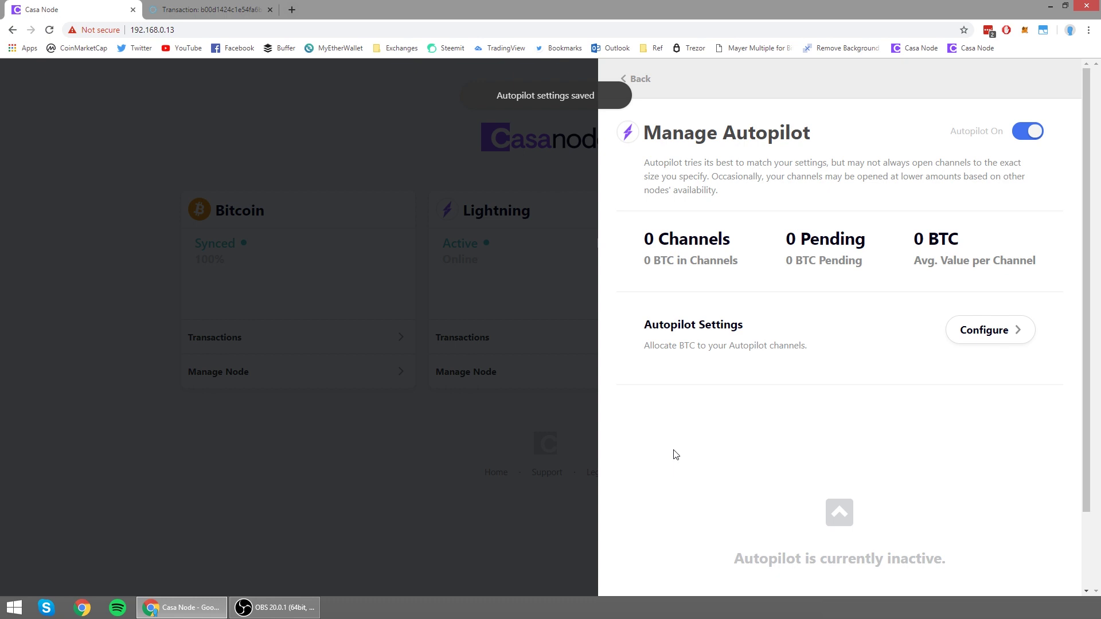
Step: Leave Lightning management, reload the Casa Node page and unlock the node with its stored password
left_click(633, 88)
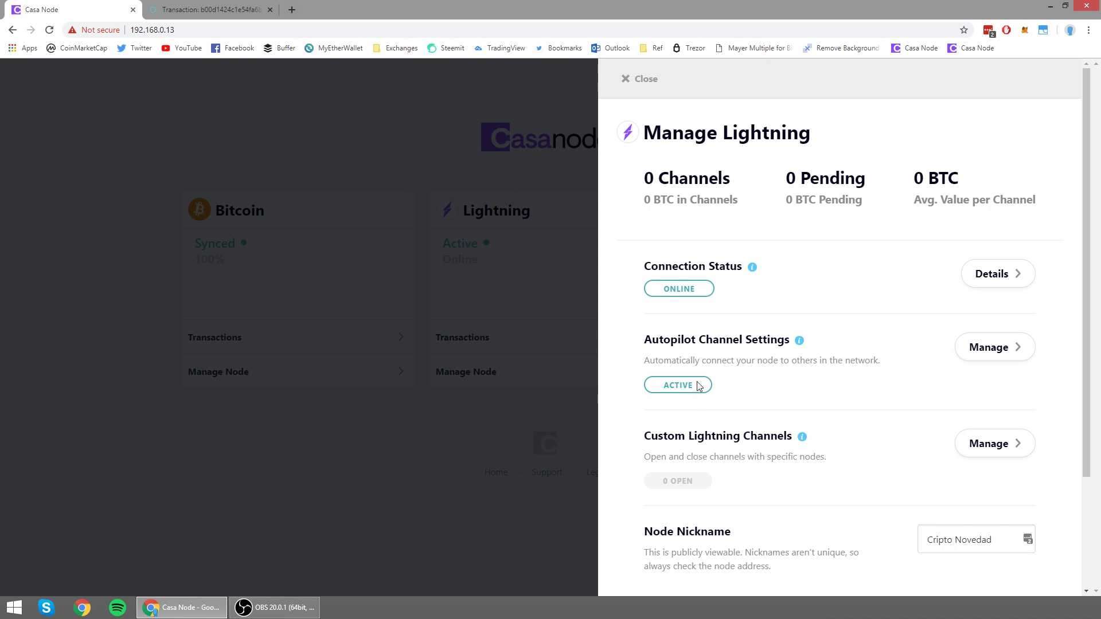
left_click(636, 78)
left_click(50, 31)
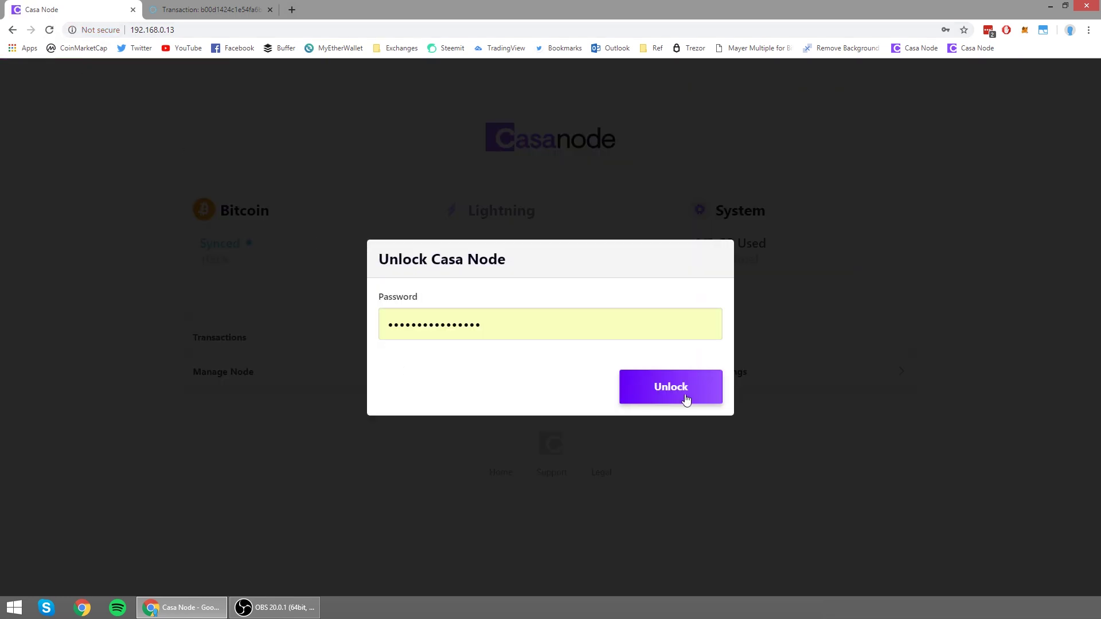
left_click(685, 394)
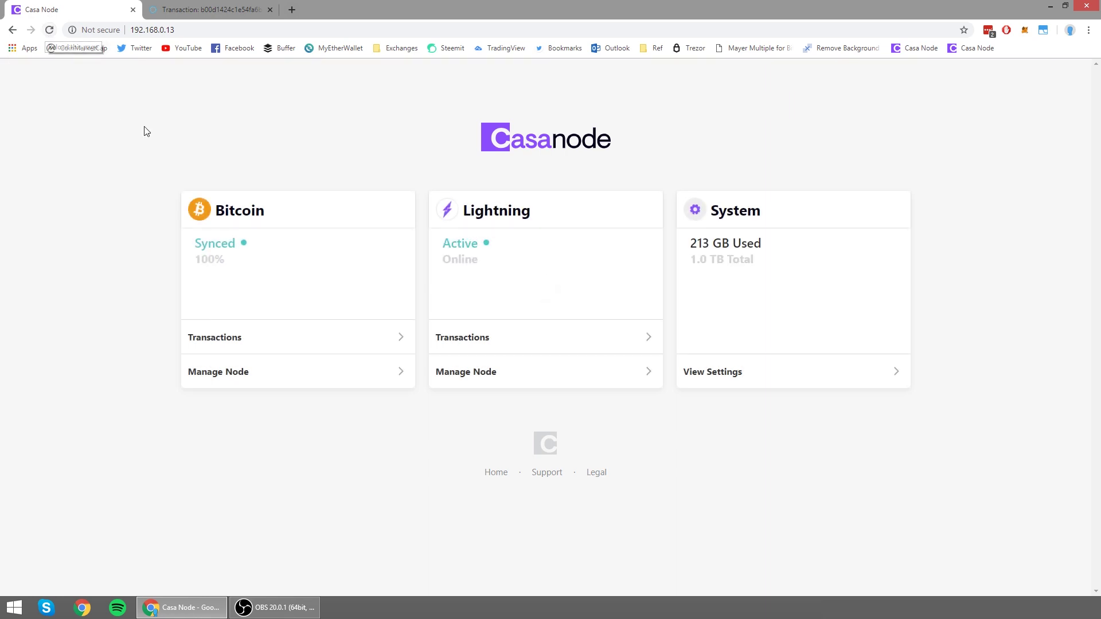
Step: Examine the Lightning node's channel status and its Autopilot channels, then close Lightning management
left_click(602, 377)
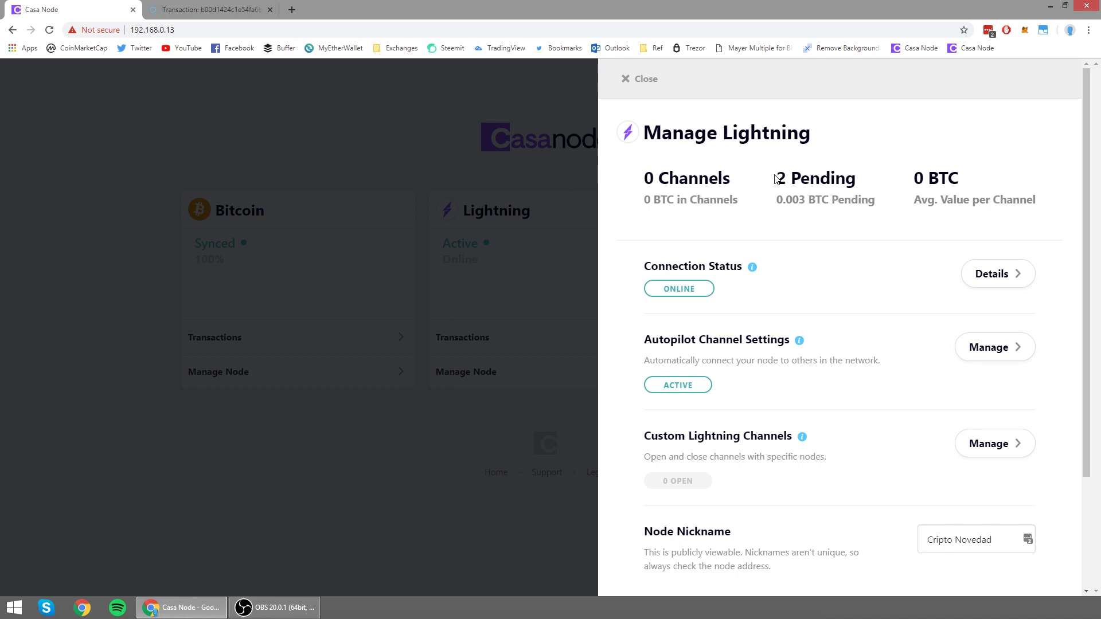
left_click_drag(779, 178, 859, 176)
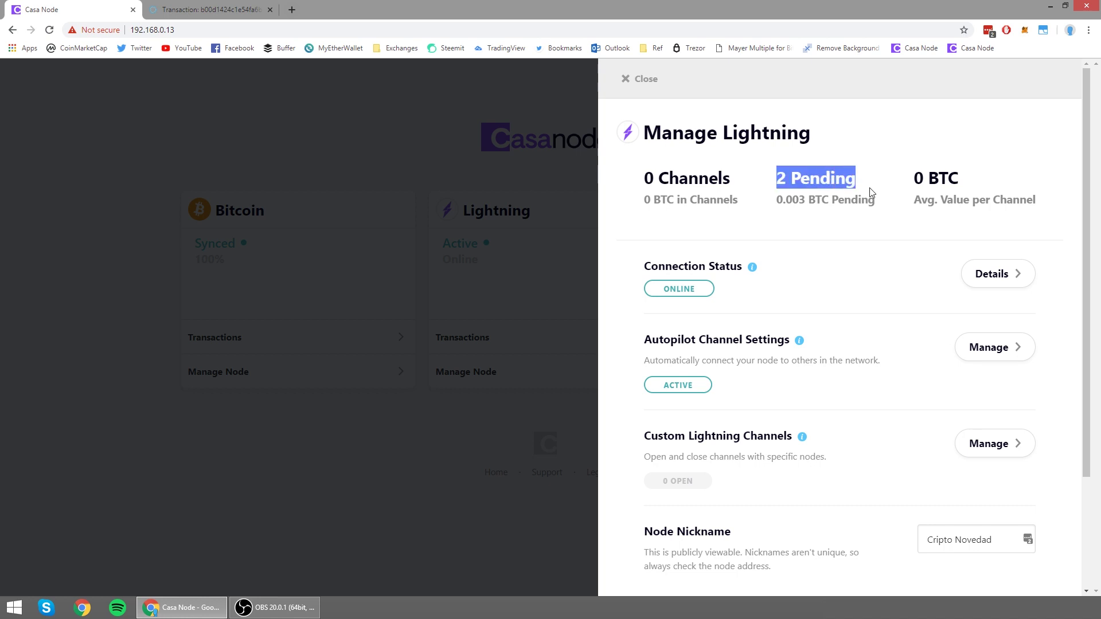
left_click(992, 356)
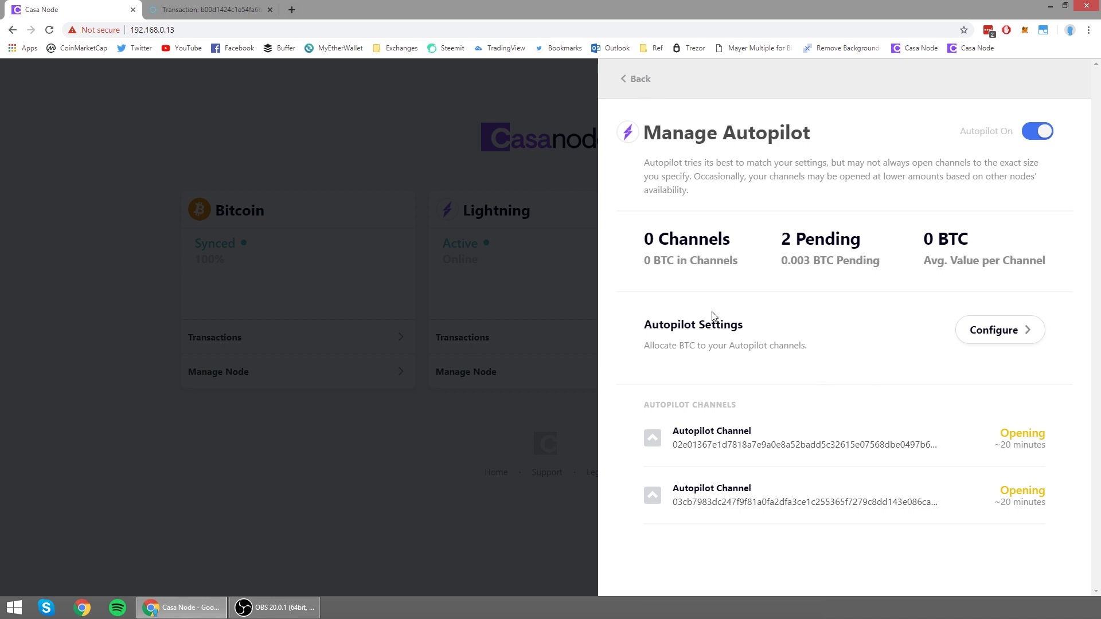
left_click(636, 90)
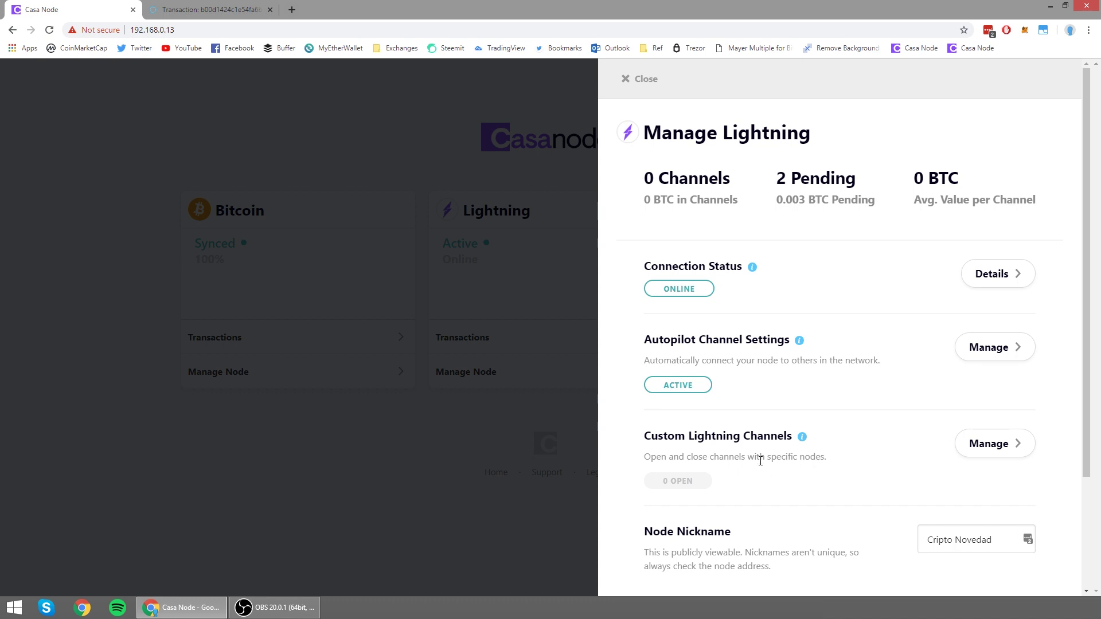
scroll(940, 459, "down", 1)
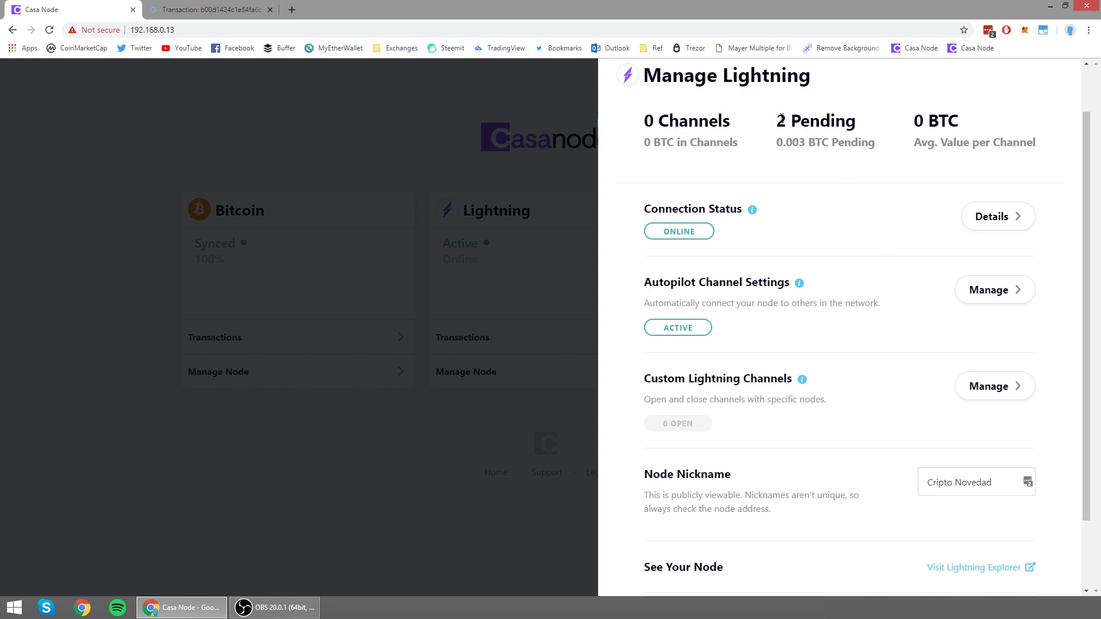
scroll(782, 300, "down", 2)
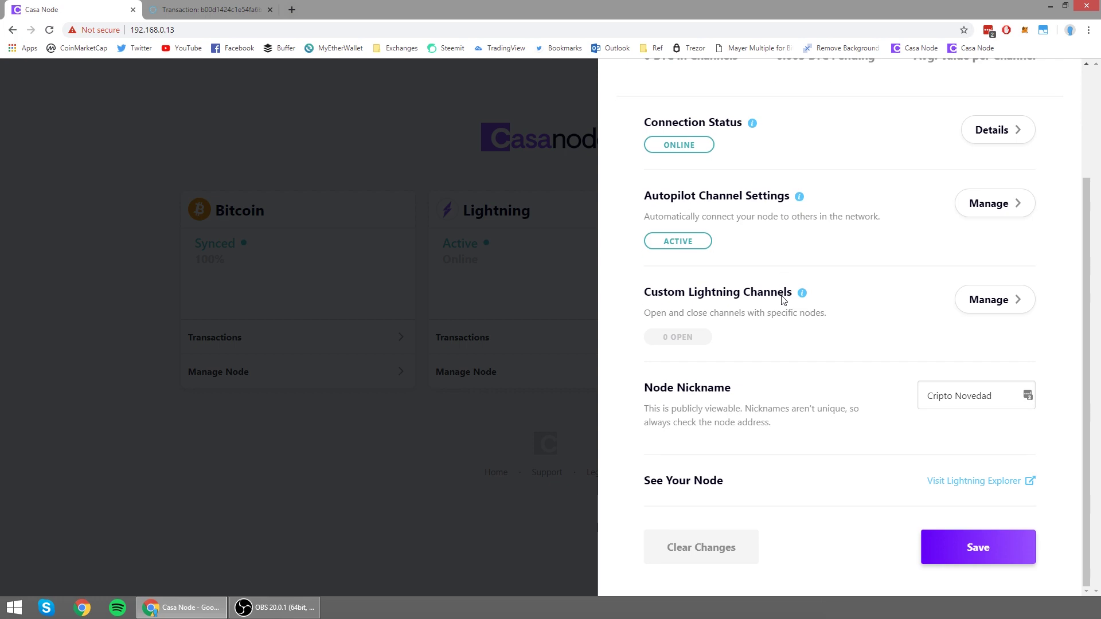
scroll(781, 300, "up", 3)
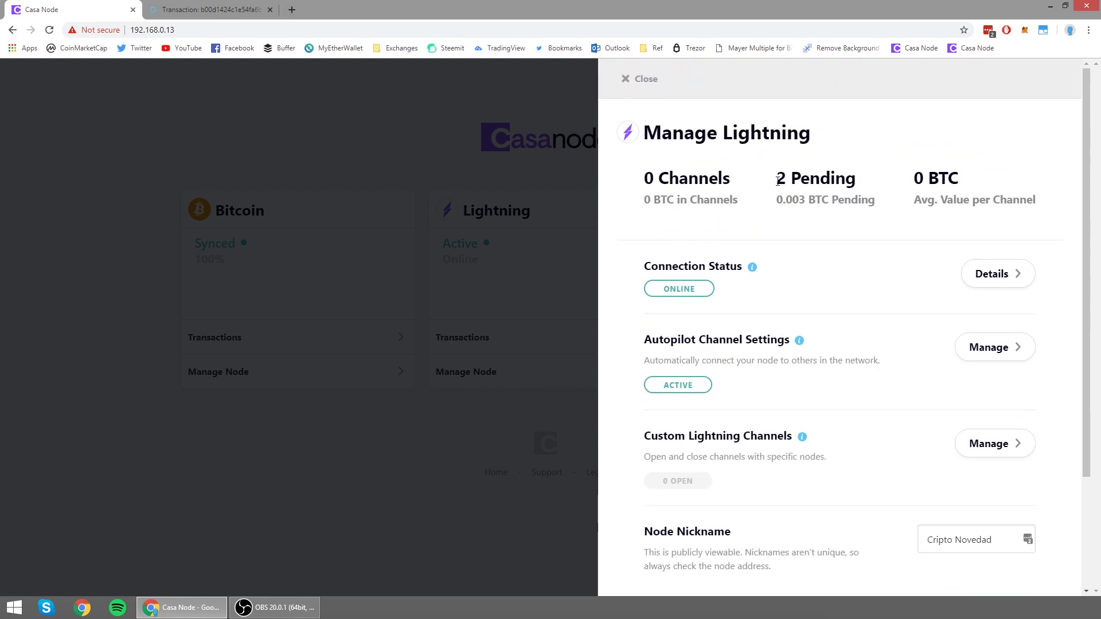
scroll(814, 258, "down", 3)
scroll(814, 258, "up", 3)
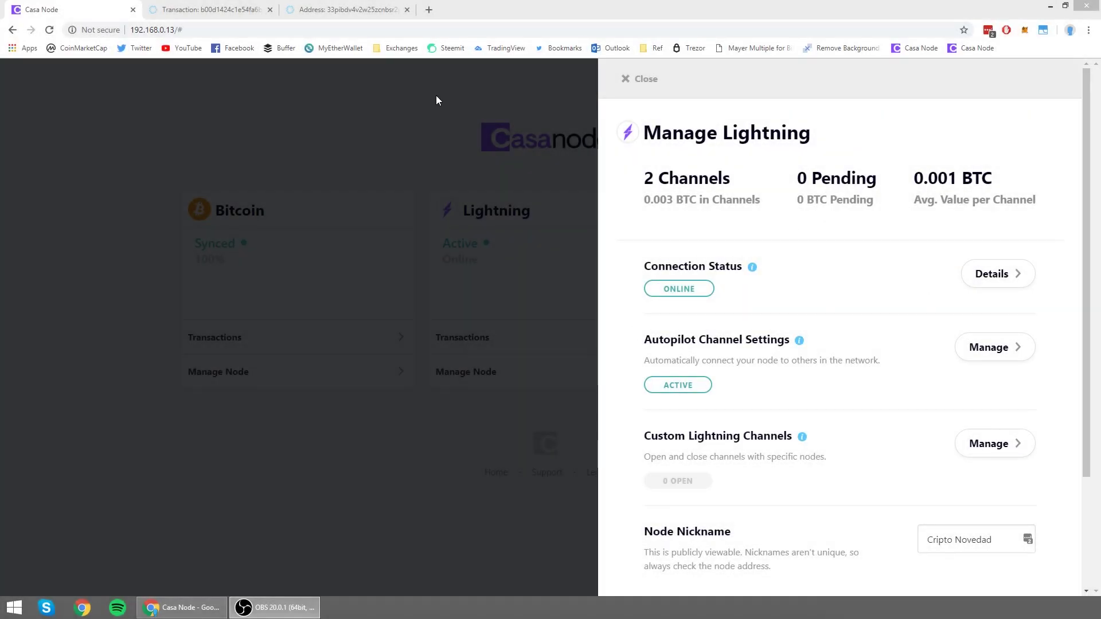
left_click(635, 81)
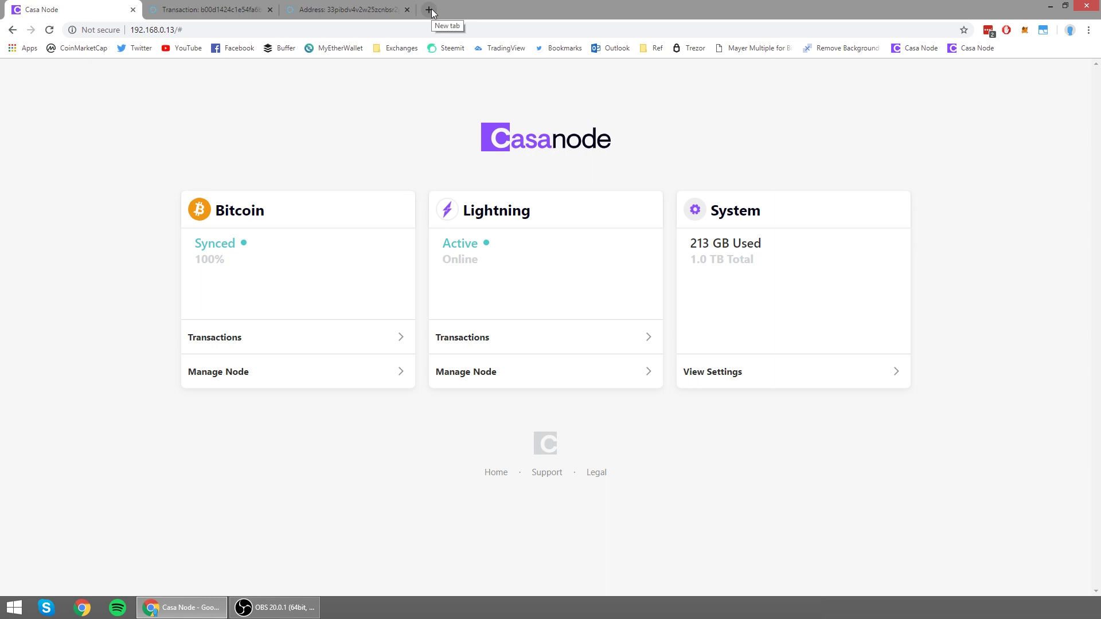
left_click(431, 8)
type("https://lightning-roulette.com")
key("Return")
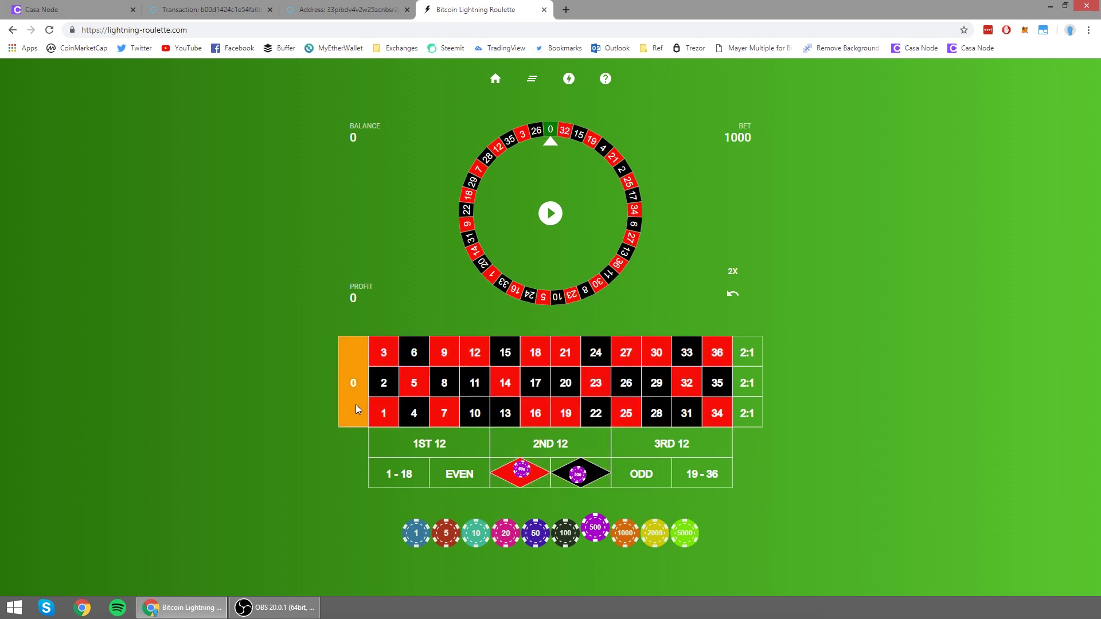
Step: Request a deposit invoice for the 1000-satoshi roulette bet, copy the invoice and switch back to Casa Node
left_click(555, 218)
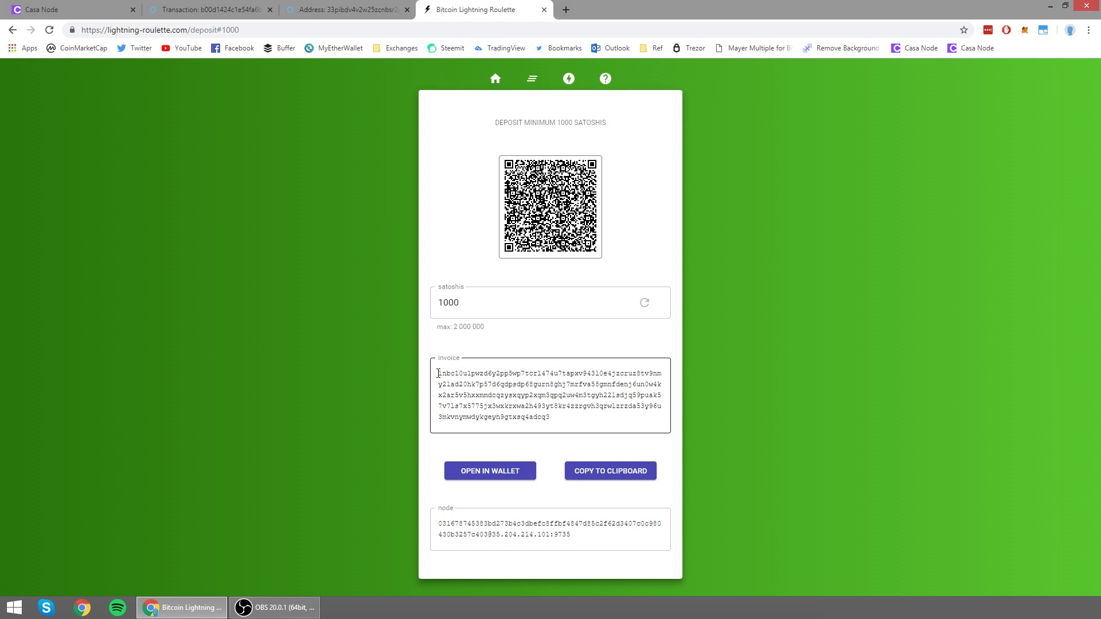
left_click(613, 481)
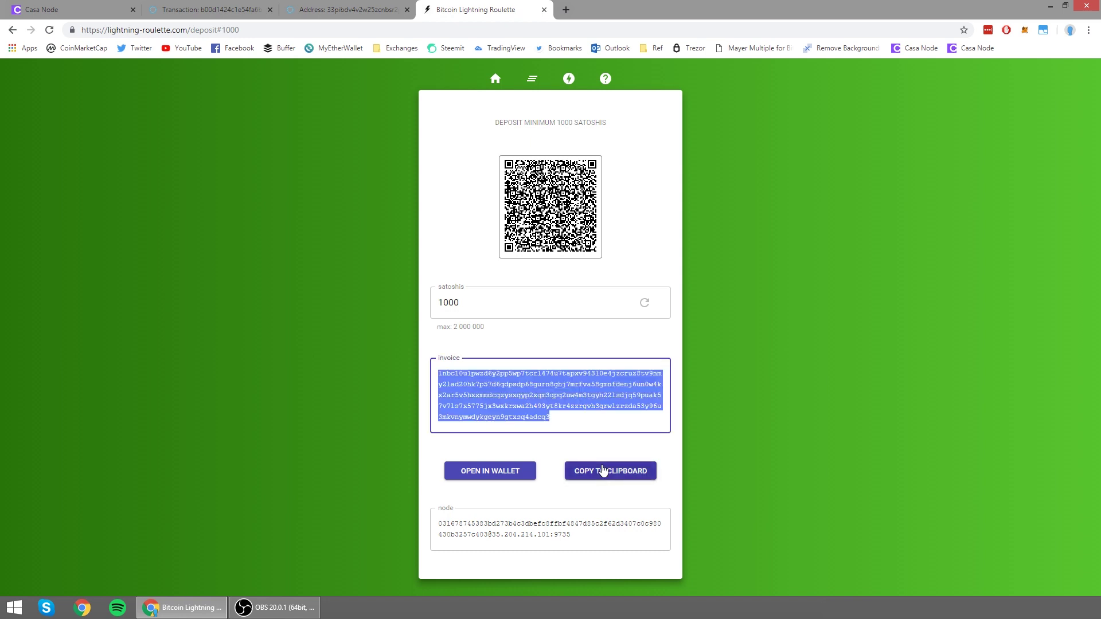
left_click(64, 6)
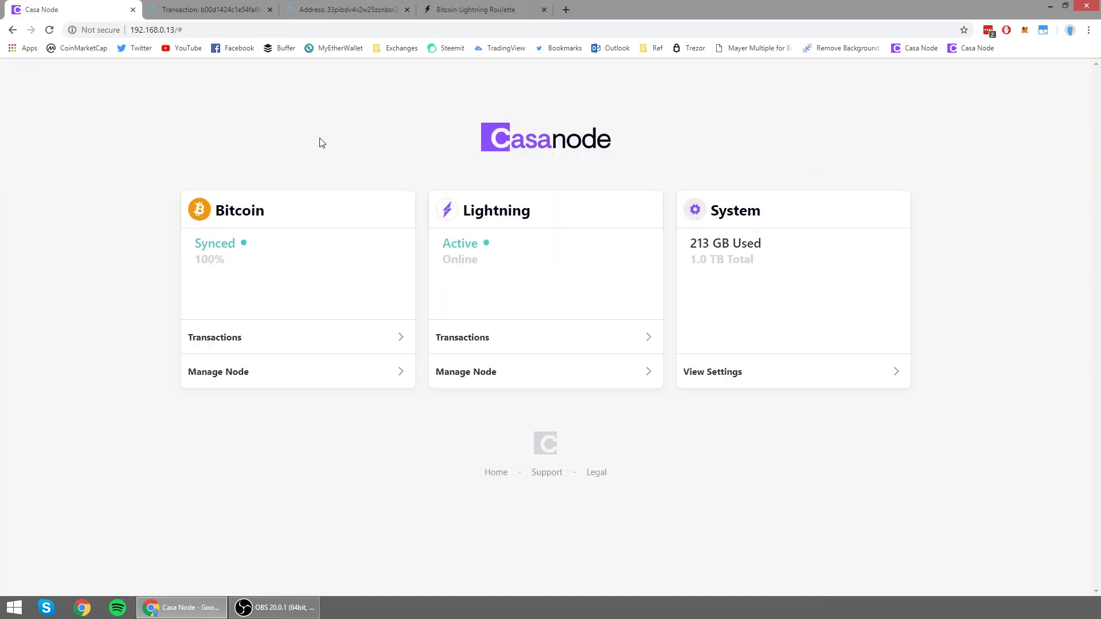
Step: Pay the roulette deposit by sending a Lightning payment with the copied invoice as payment code, and confirm it
left_click(518, 338)
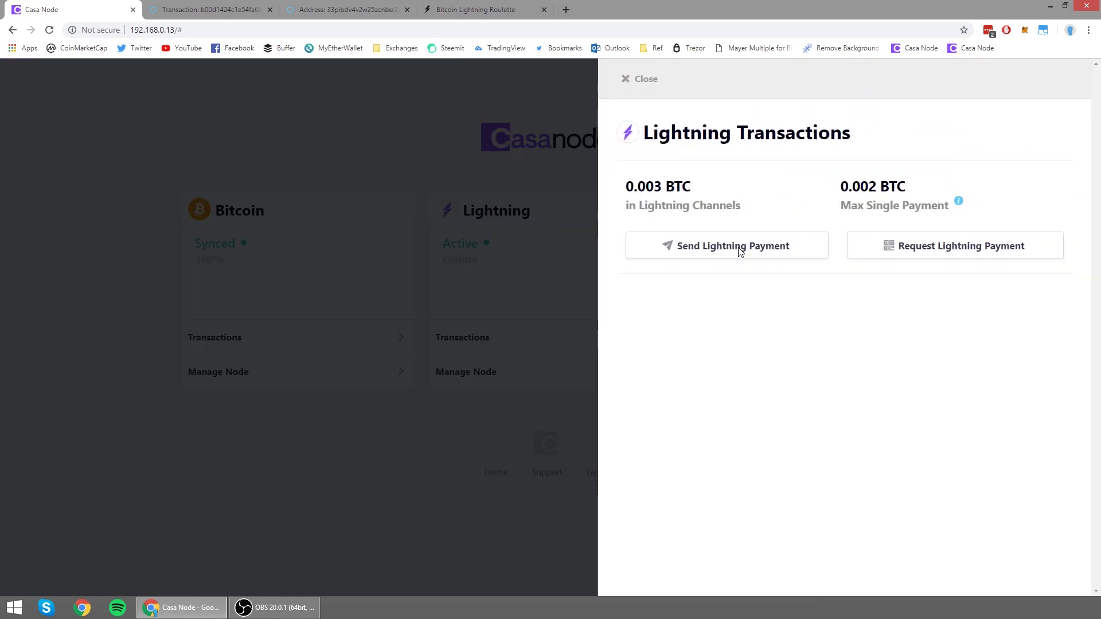
left_click(737, 248)
left_click(482, 325)
right_click(482, 325)
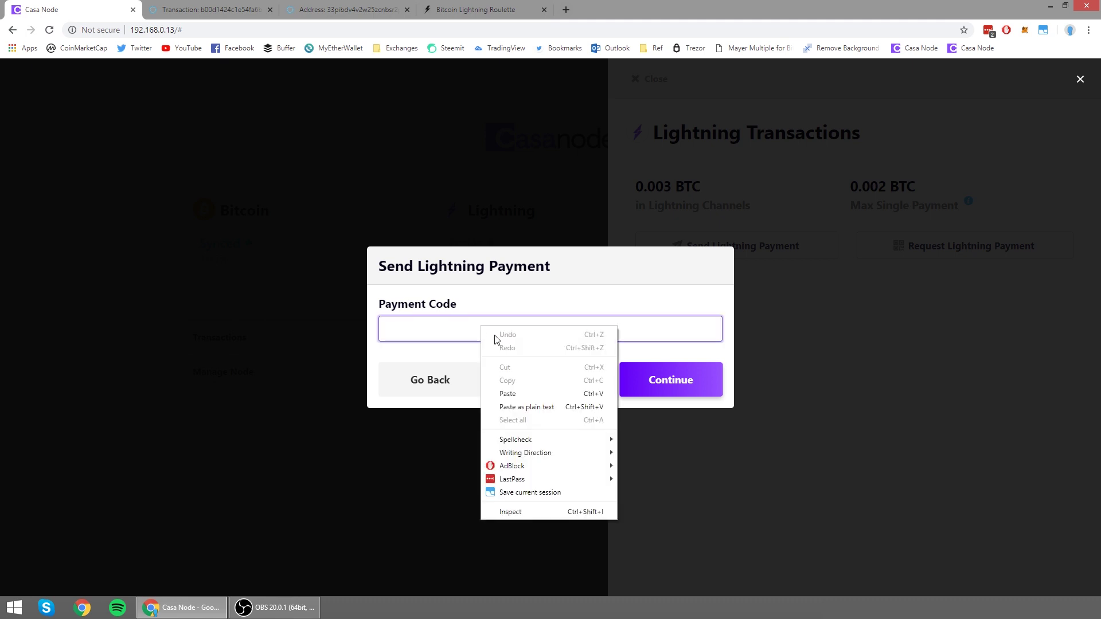
left_click(532, 393)
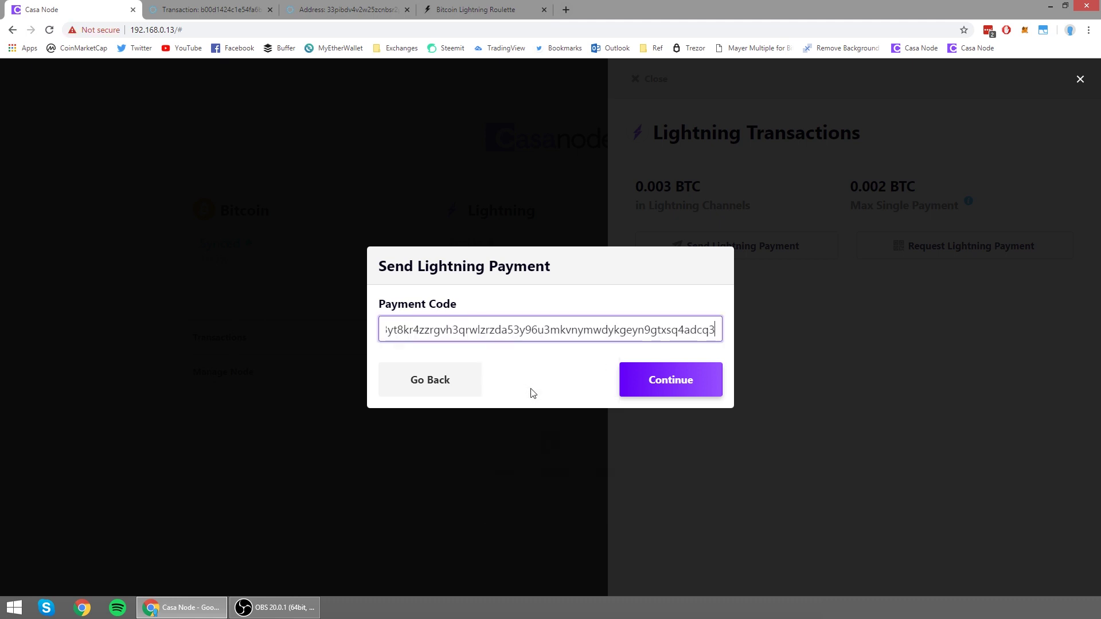
left_click(695, 385)
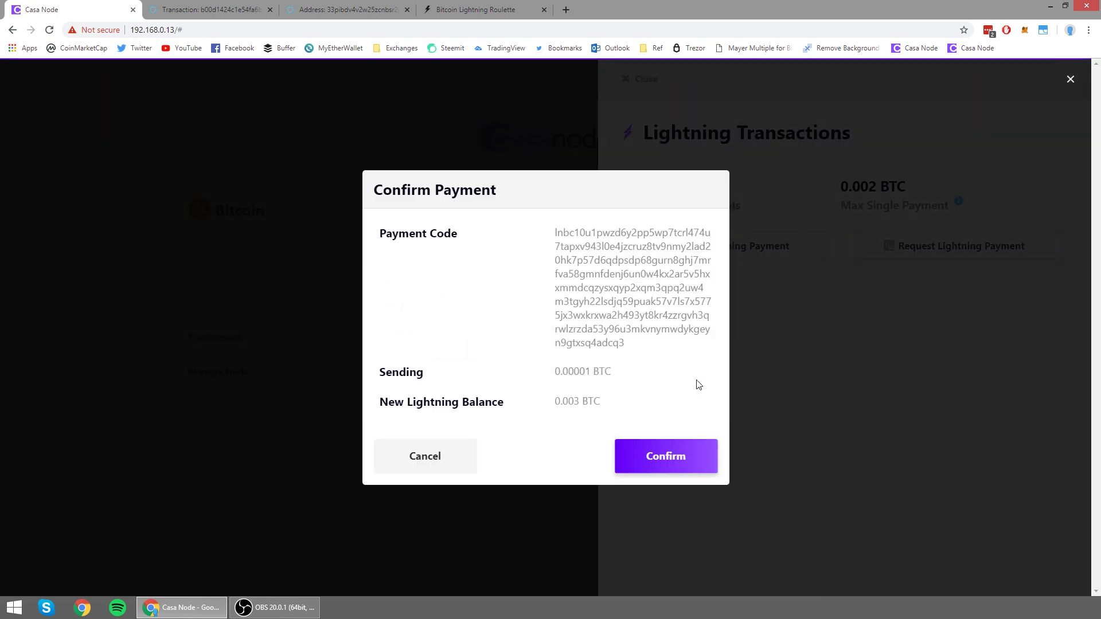
left_click(667, 455)
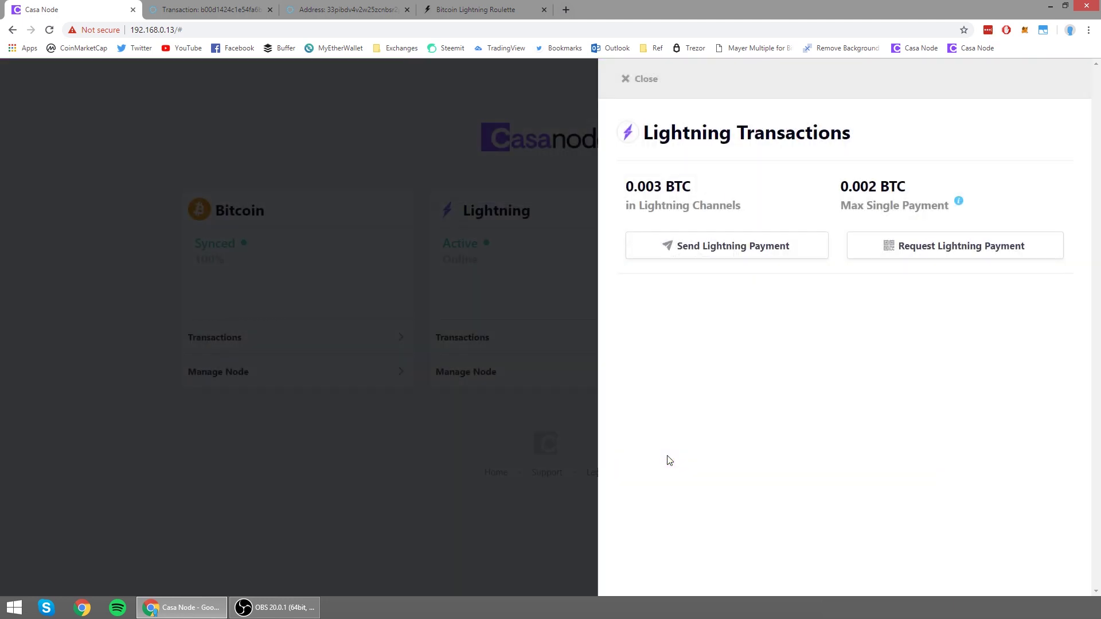
Step: Switch to Lightning Roulette, spin the wheel with the bets already placed, and open the withdrawal page
left_click(455, 14)
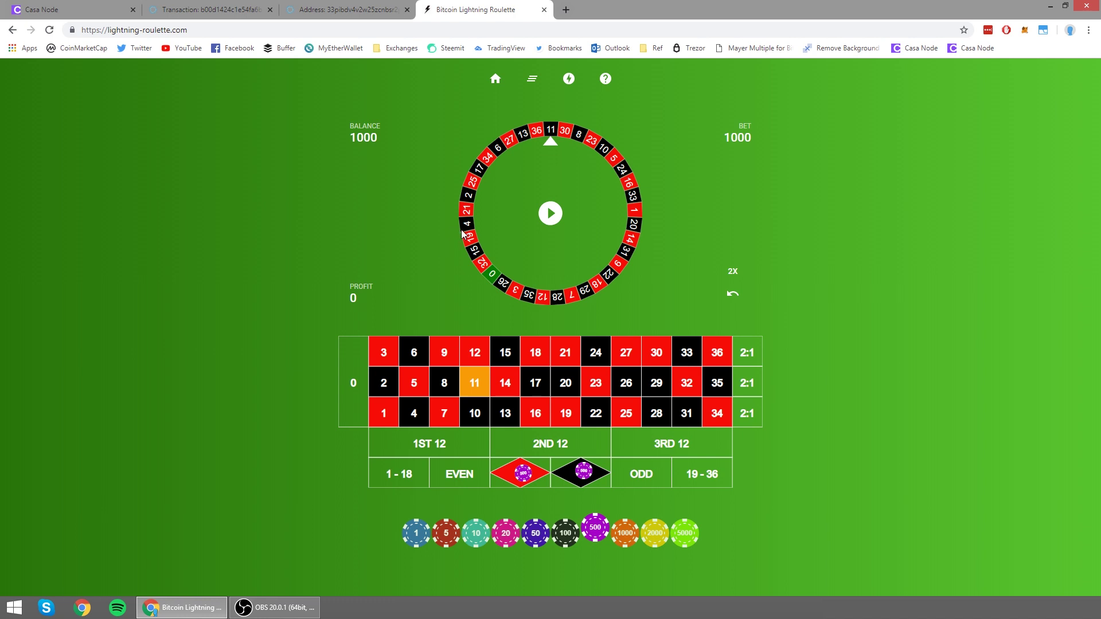
left_click(553, 211)
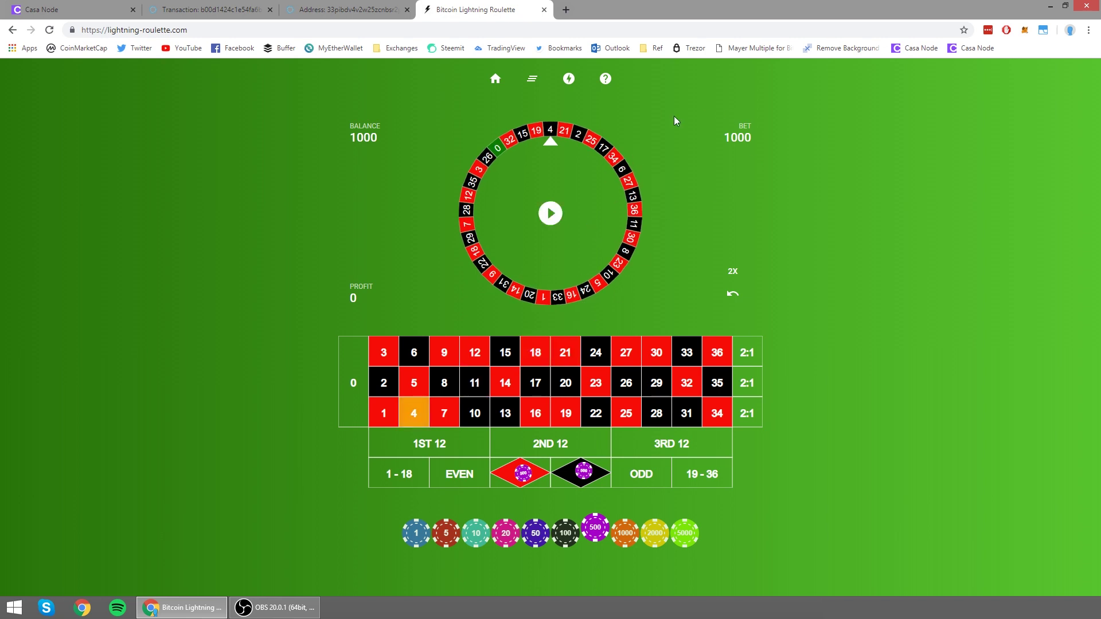
left_click(569, 83)
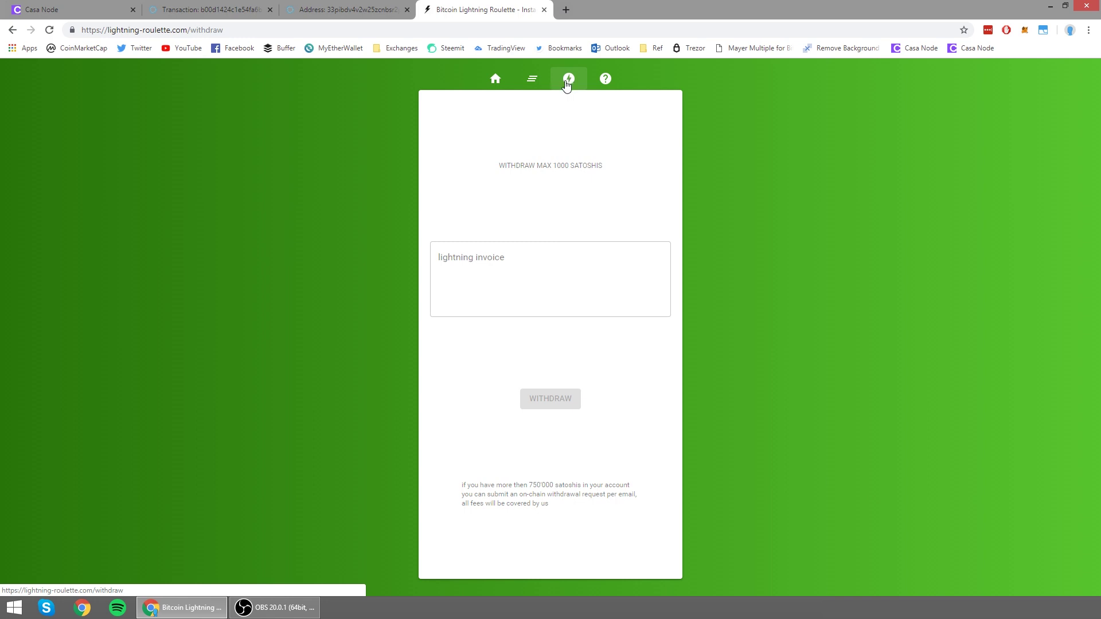
left_click(519, 290)
left_click(697, 195)
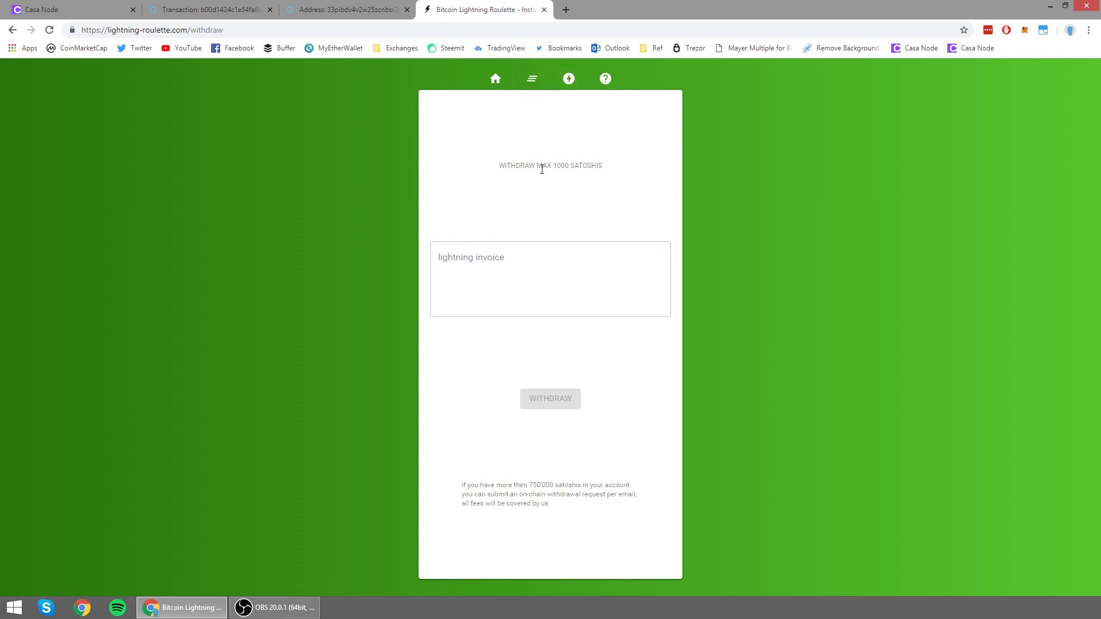
Step: Switch to Casa Node, generate a Lightning payment request for 0.00001 BTC without a memo, and copy it
left_click(98, 9)
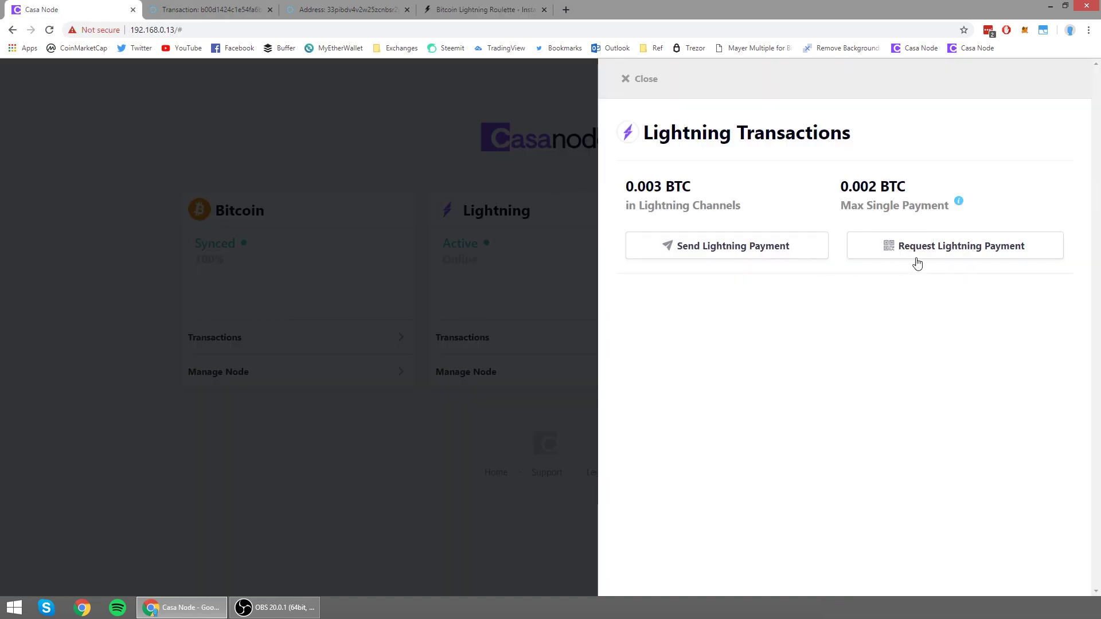
left_click(964, 253)
left_click(472, 270)
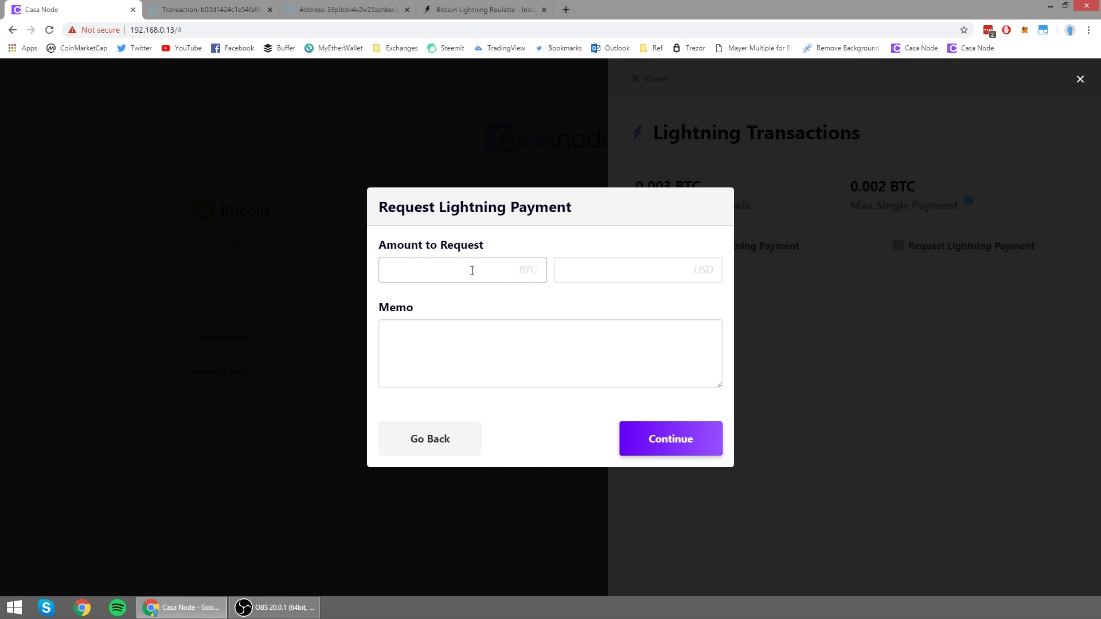
left_click(472, 271)
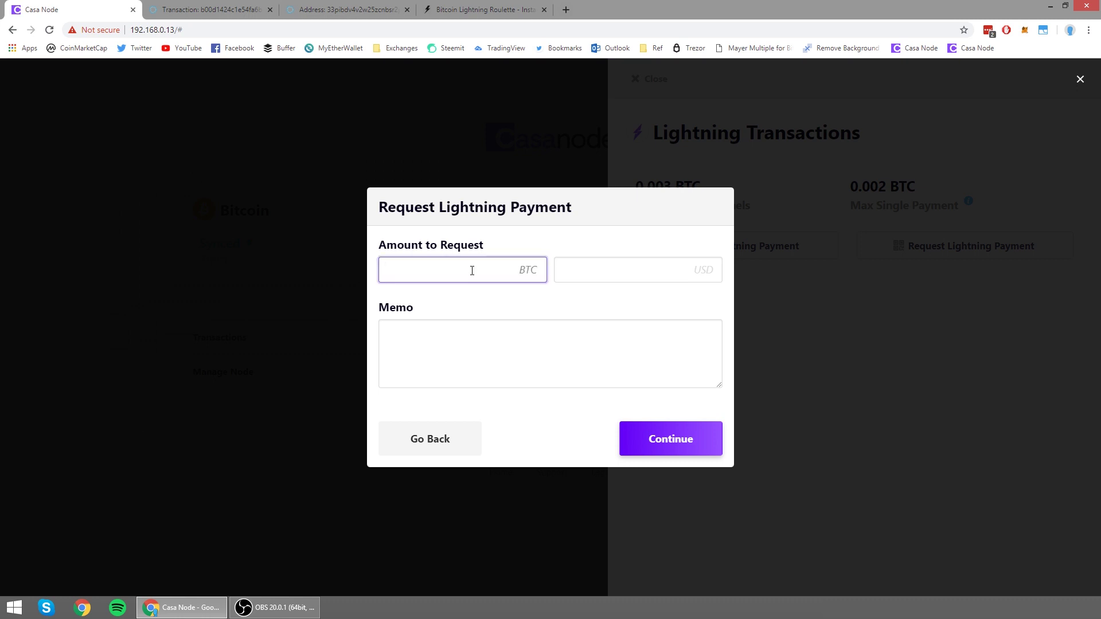
type("0.00001")
left_click(676, 440)
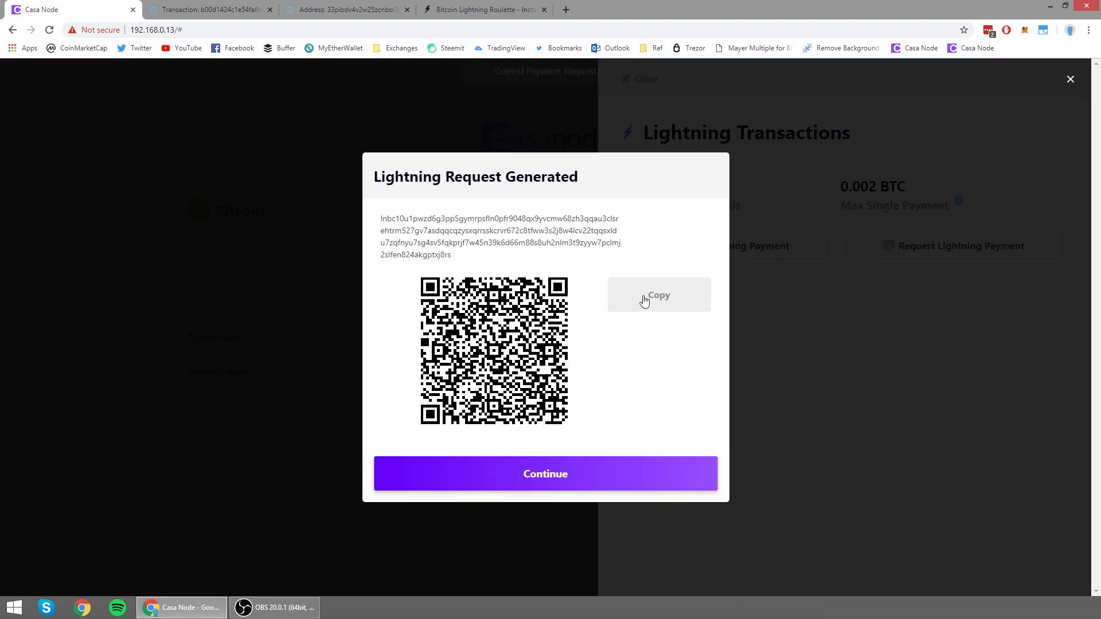
left_click(640, 303)
Step: Try to withdraw the roulette balance by submitting the copied Lightning invoice on the Lightning Roulette withdrawal page
left_click(454, 4)
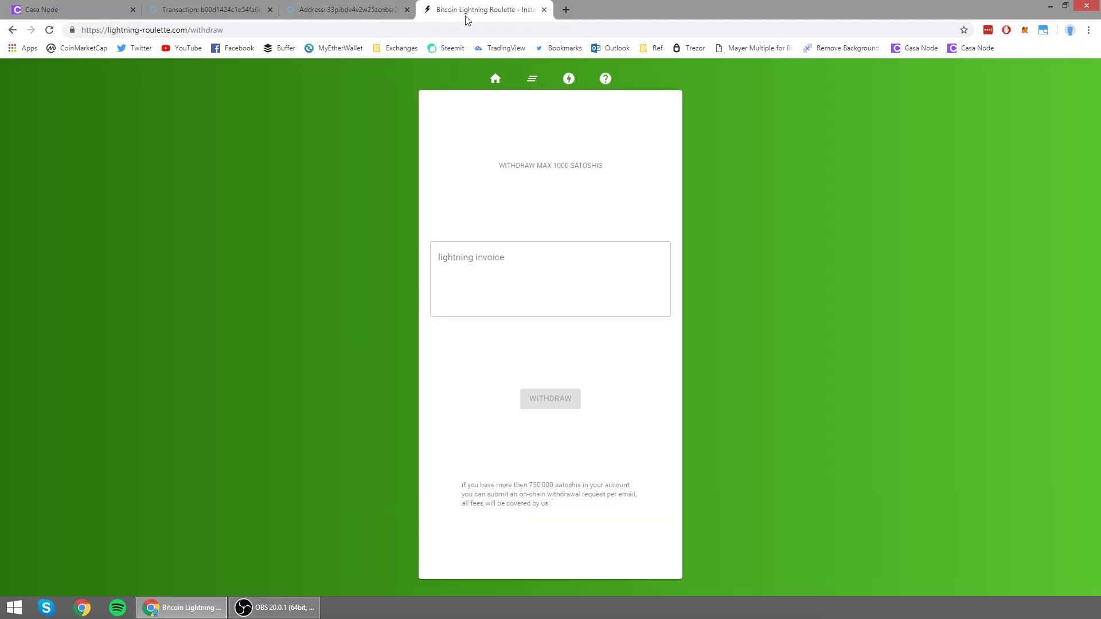
left_click(514, 250)
right_click(514, 252)
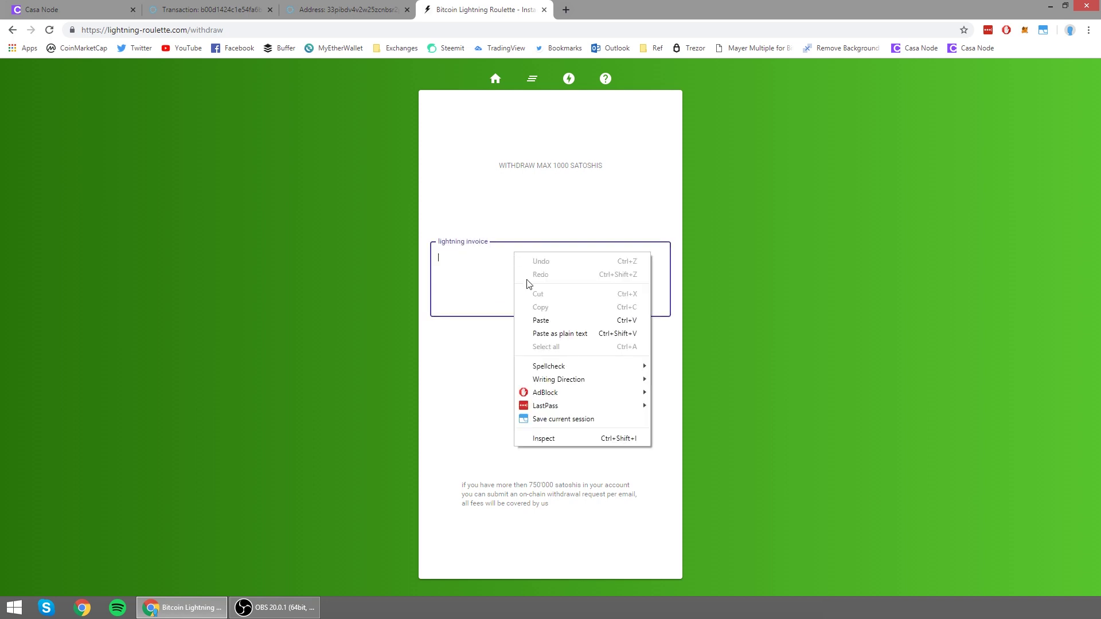
left_click(542, 320)
left_click(561, 402)
left_click(561, 404)
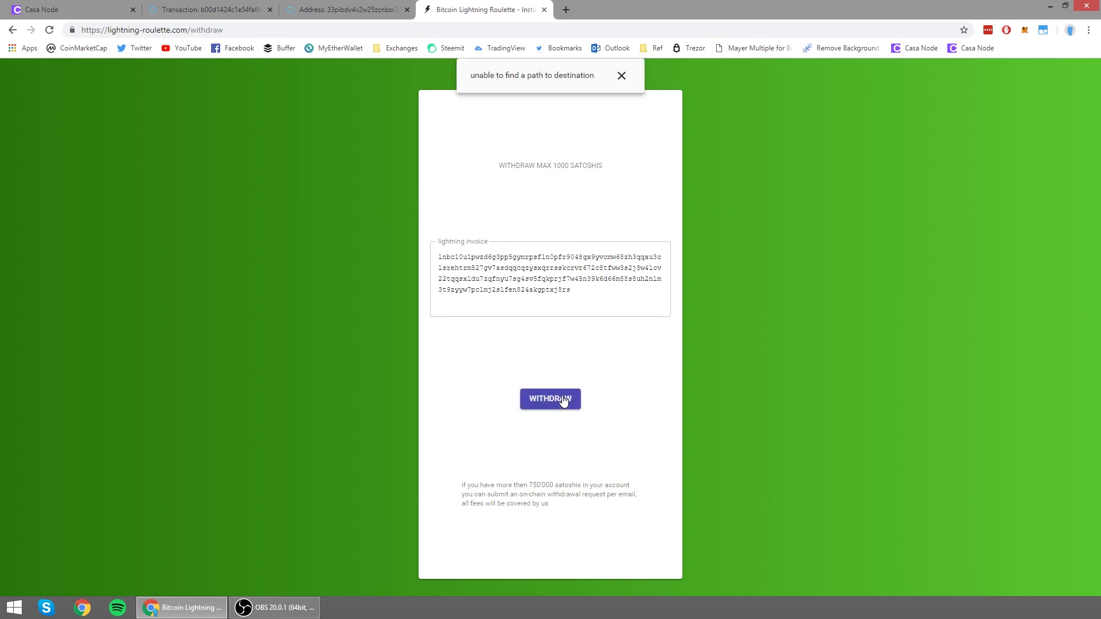
left_click(612, 76)
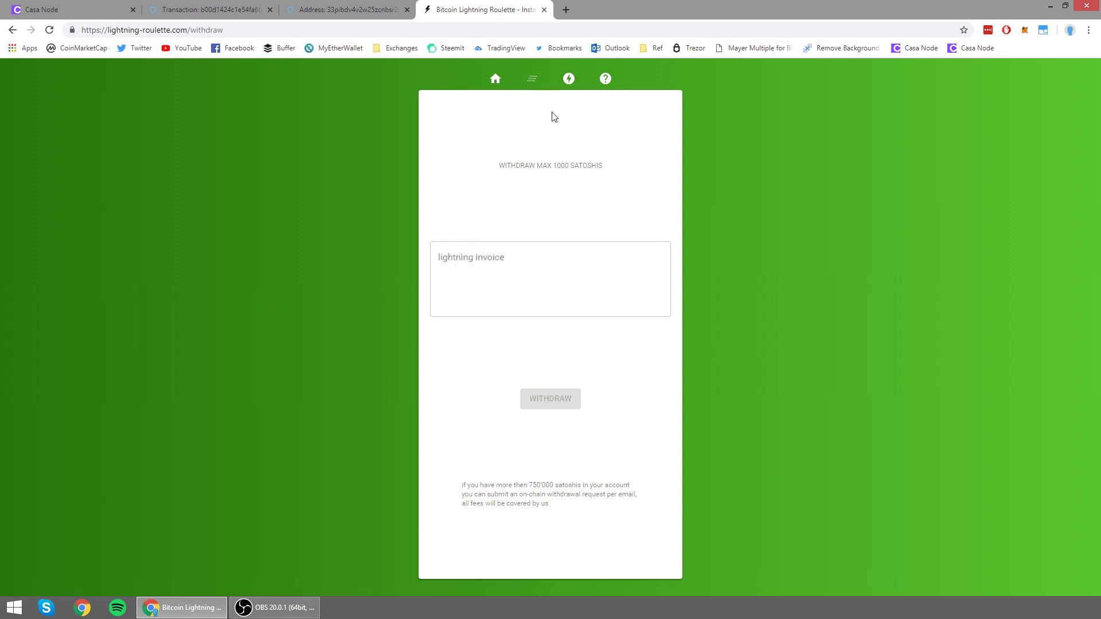
Step: Return to the roulette table, bet 500 satoshis each on red and black, and spin the wheel
left_click(493, 82)
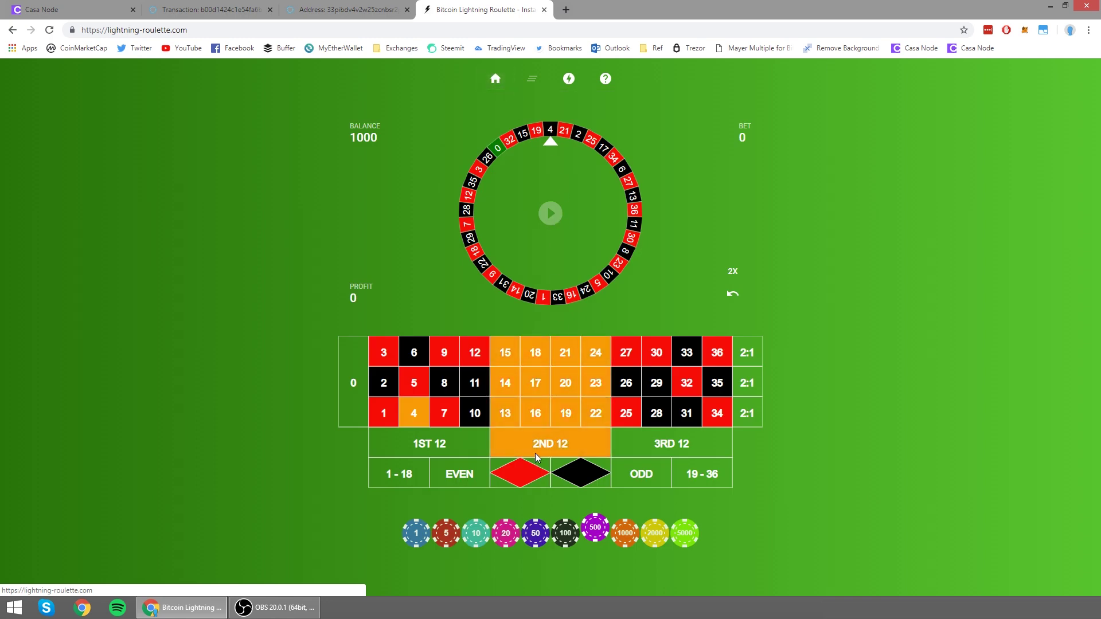
left_click(519, 473)
left_click(580, 474)
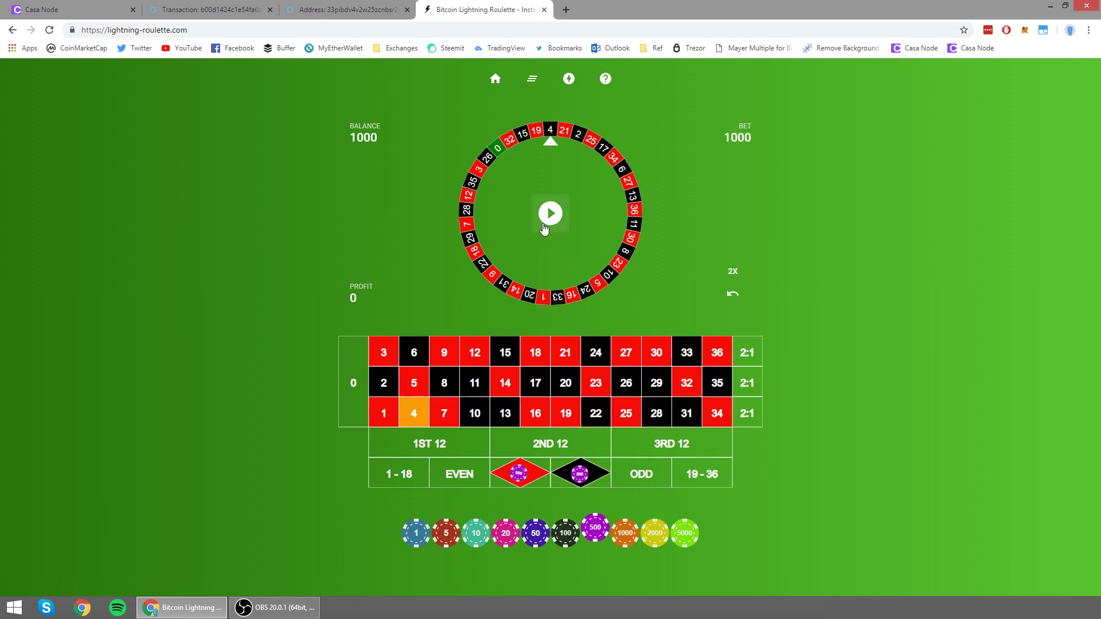
left_click(546, 218)
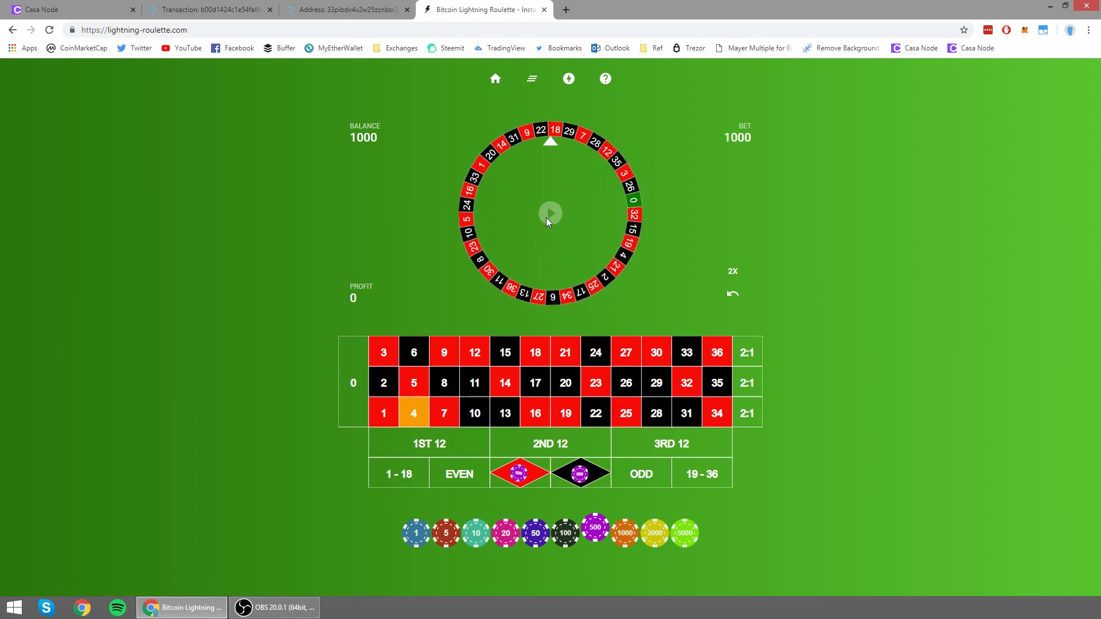
Step: Add another 500 satoshis each to red and black, start the spin to reach the 1000-satoshi deposit page, and copy its node address
left_click(520, 473)
left_click(575, 478)
left_click(550, 212)
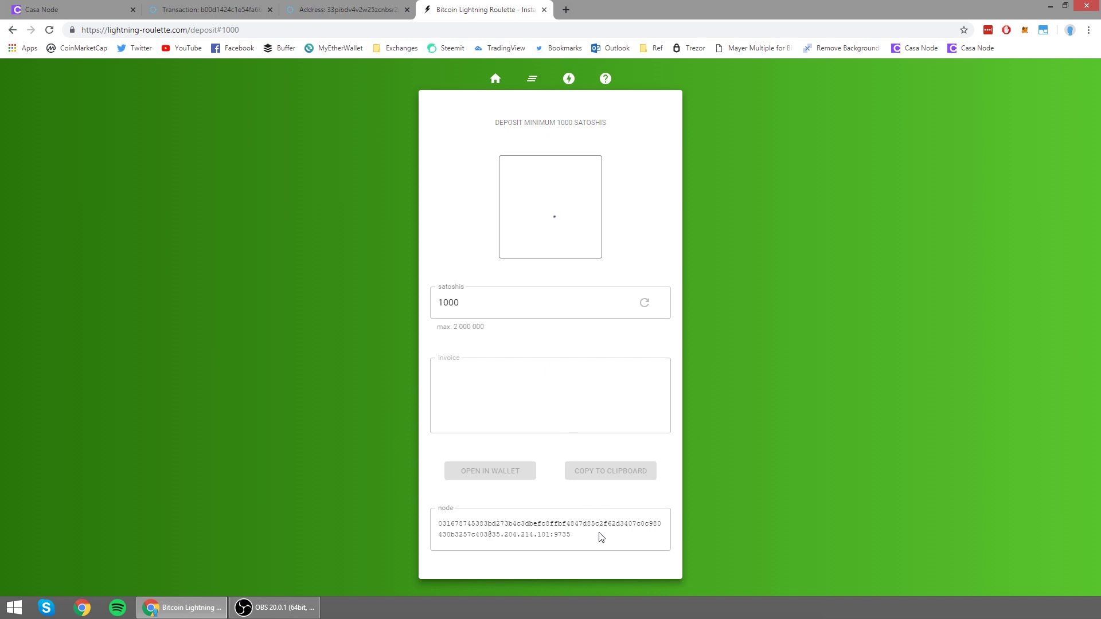
left_click_drag(570, 535, 439, 521)
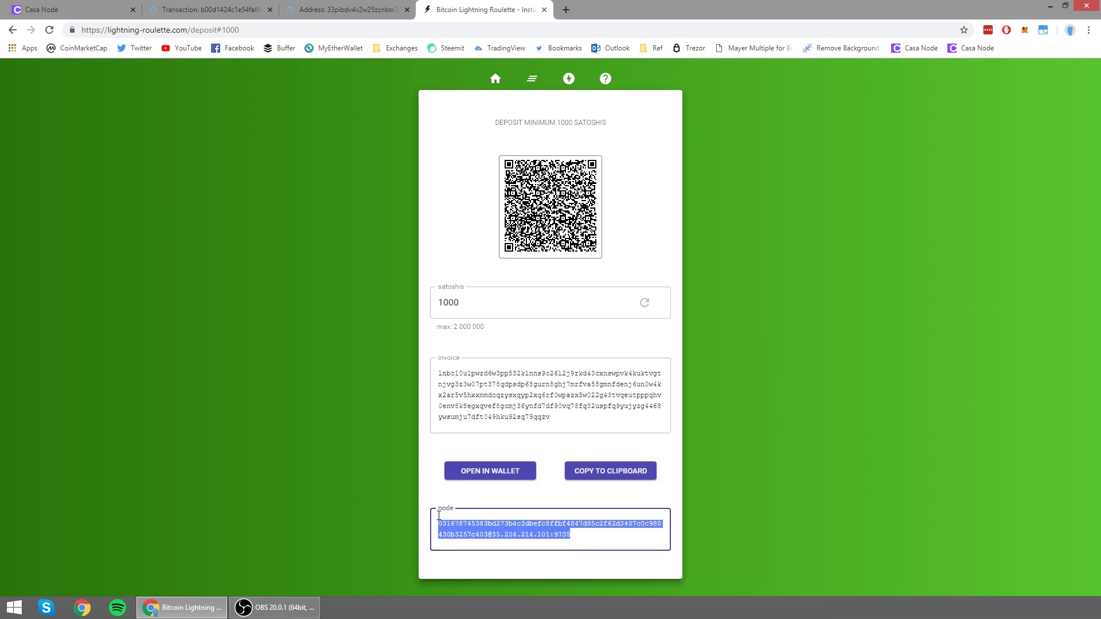
right_click(494, 526)
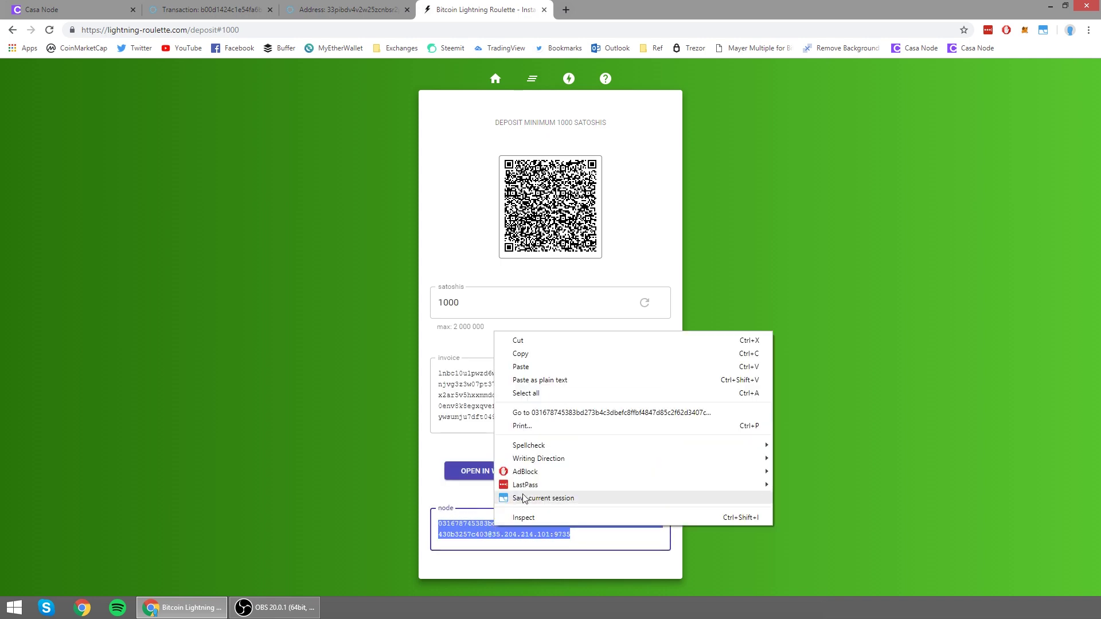
left_click(561, 359)
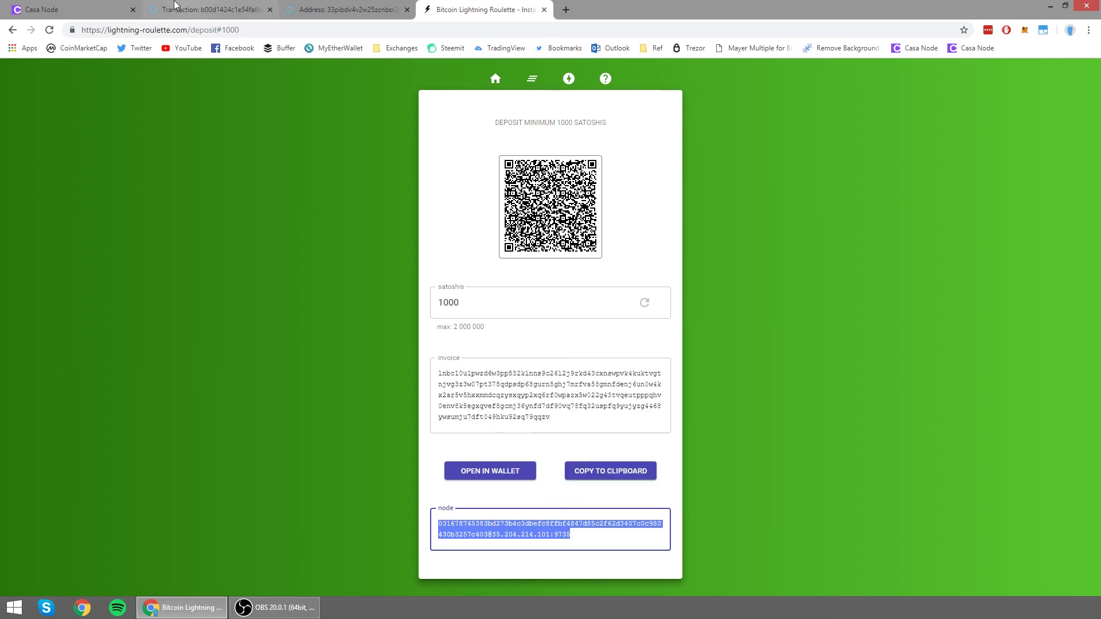
Step: Switch to Casa Node, close the generated payment request and Lightning transactions, and open the custom Lightning channel management
left_click(80, 10)
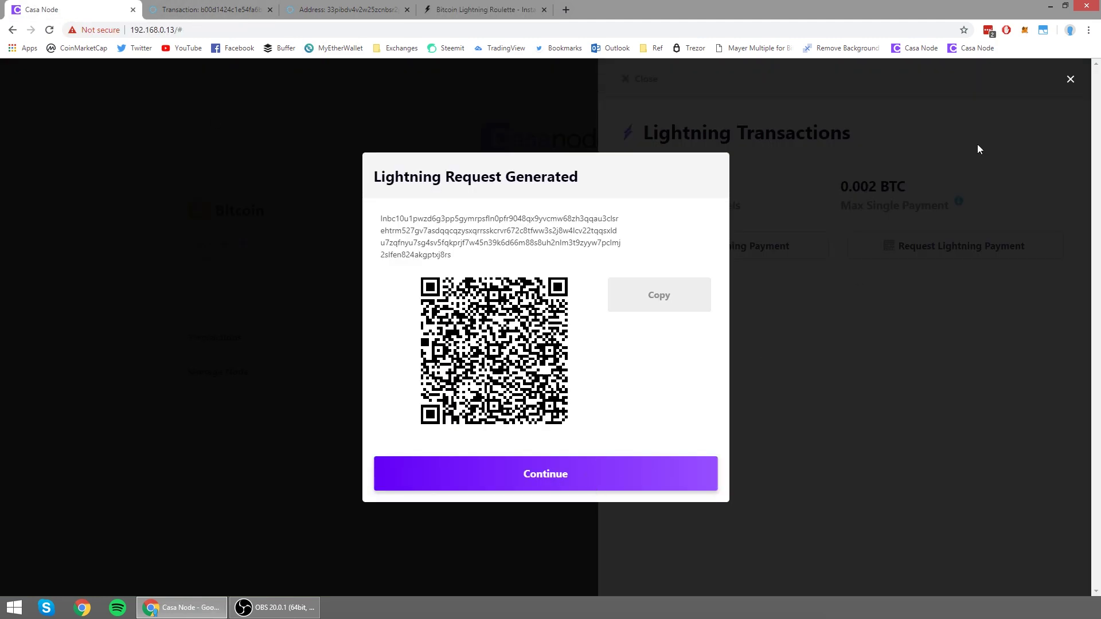
left_click(1068, 85)
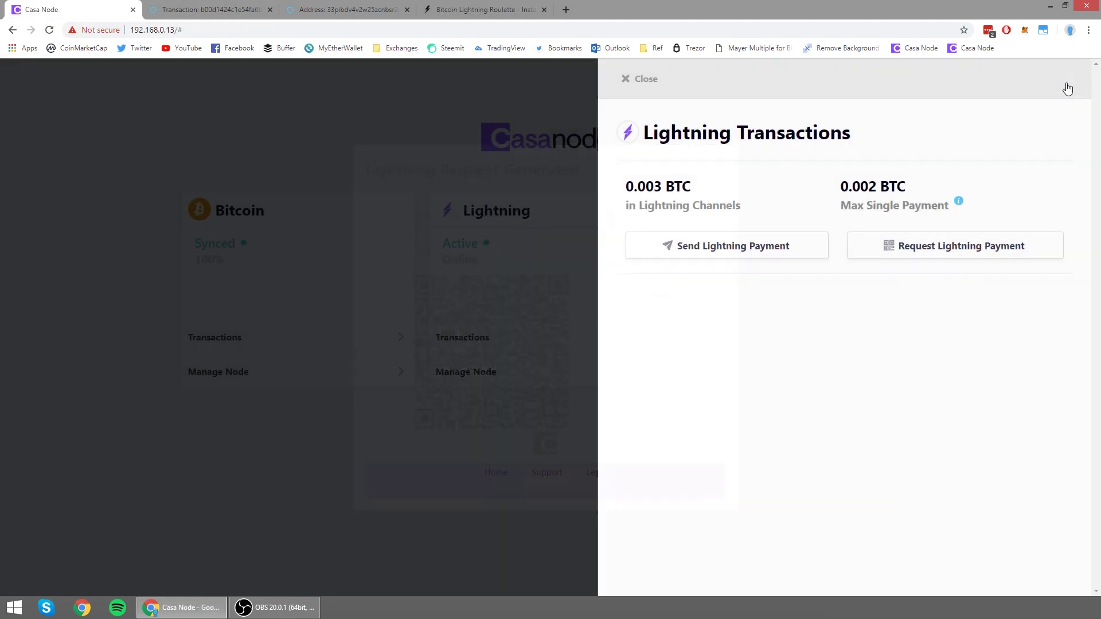
left_click(627, 79)
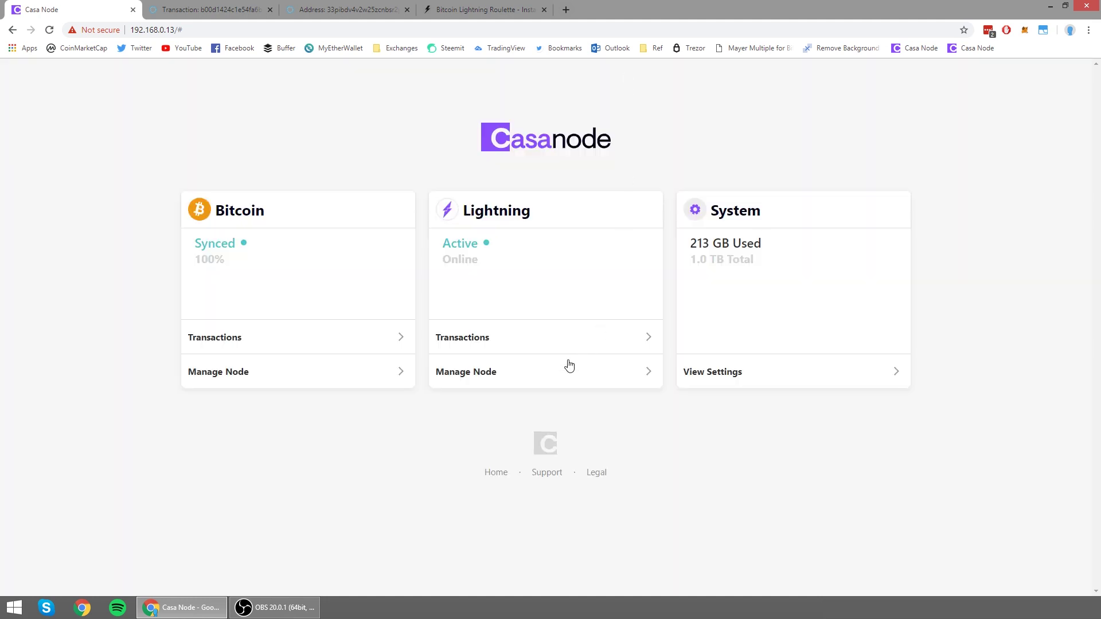
left_click(582, 382)
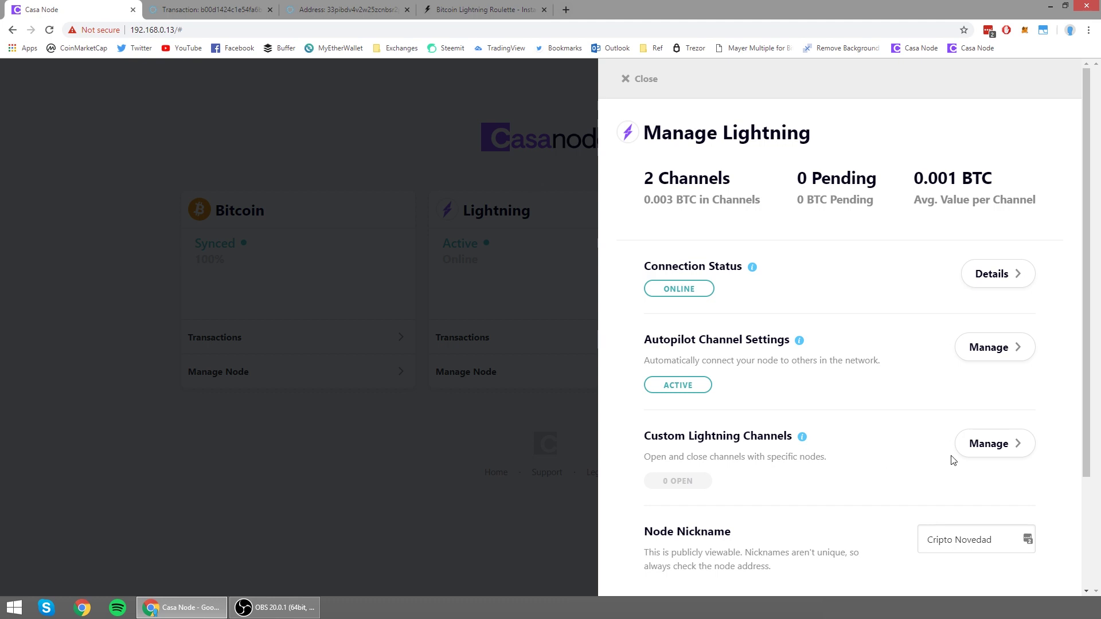
left_click(995, 447)
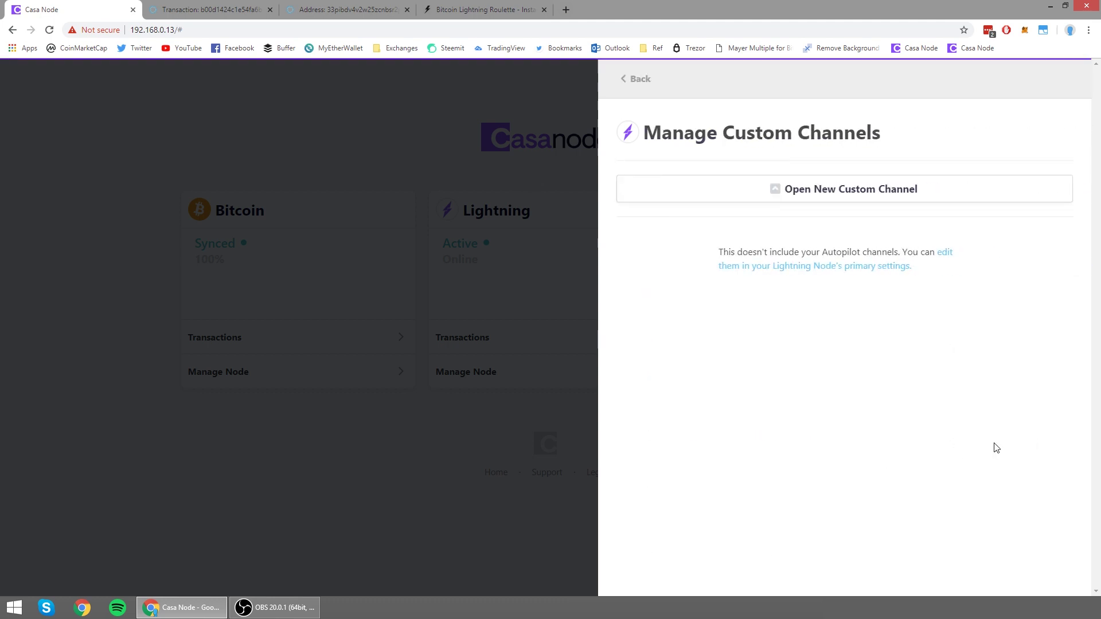
Step: Open a custom channel to peer Roulette with purpose Game, the stored roulette node connection code and 0.001 BTC funding, and return to Lightning Roulette
left_click(842, 190)
left_click(494, 264)
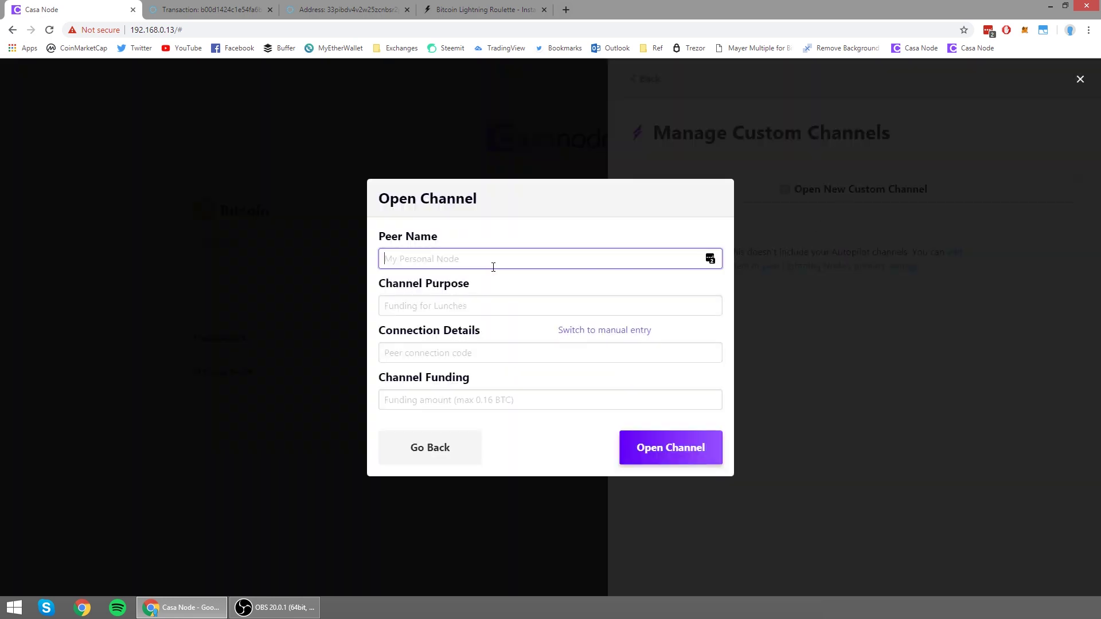
type("Roulette")
left_click(500, 300)
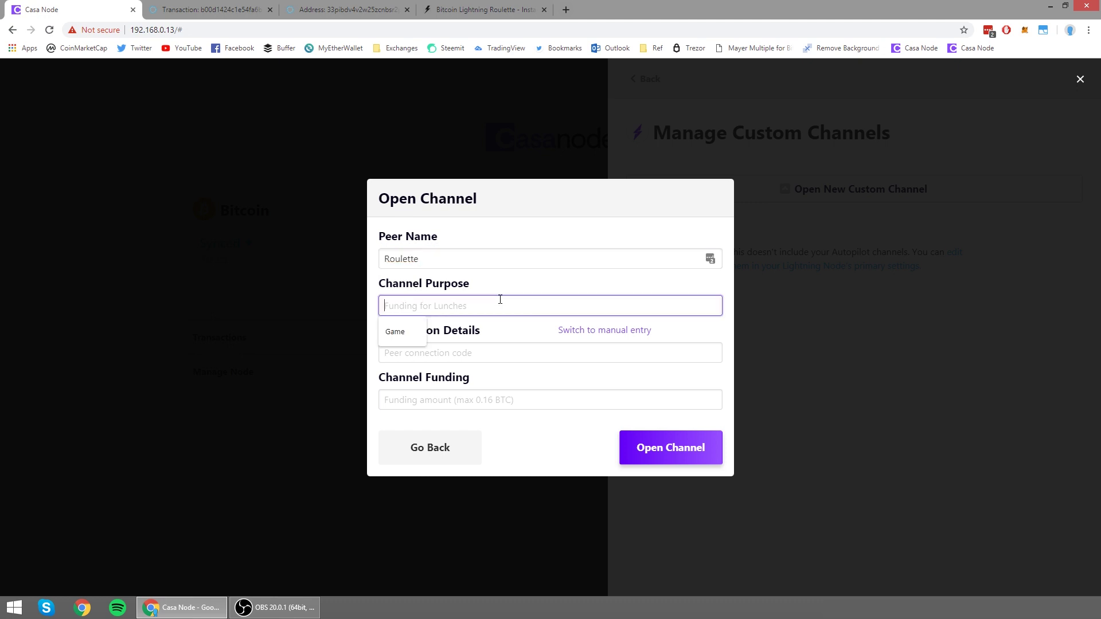
type("Game")
left_click(506, 345)
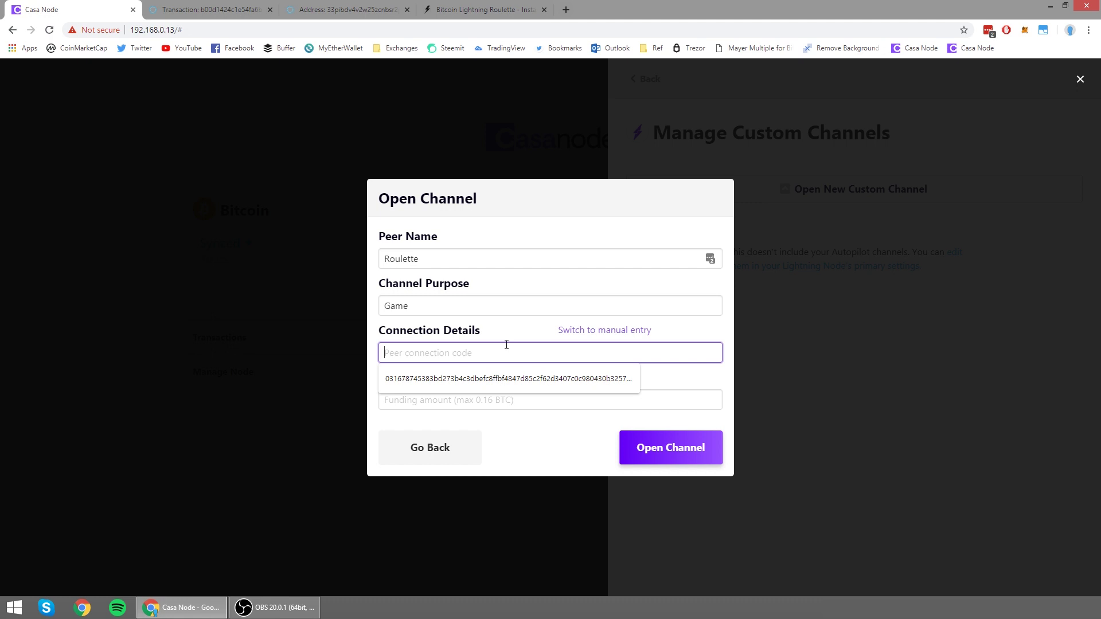
left_click(523, 379)
left_click(654, 403)
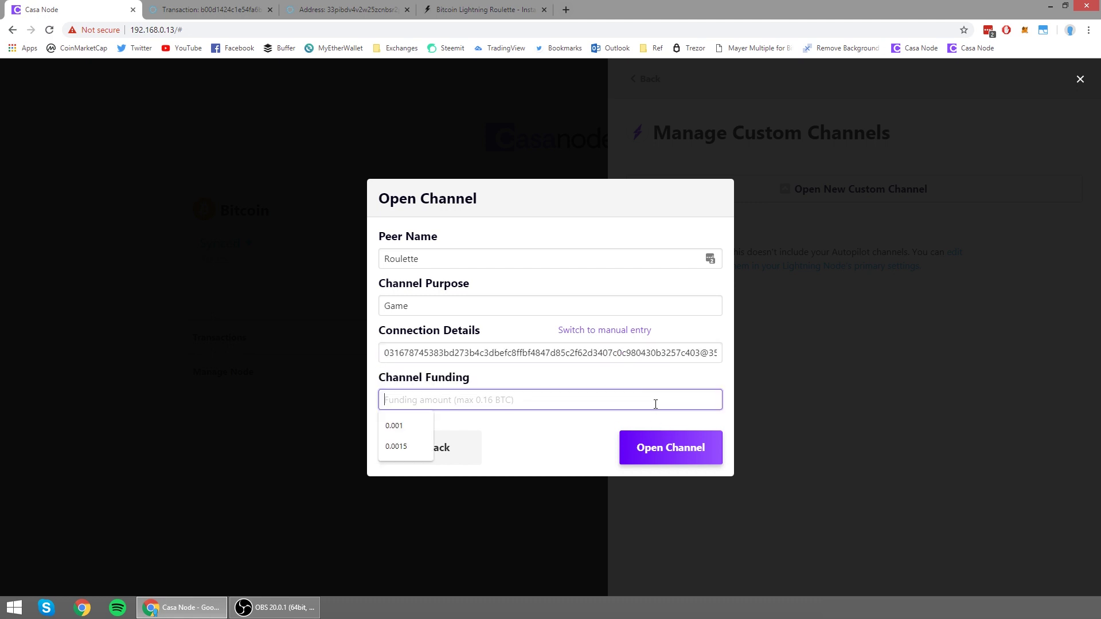
left_click(415, 426)
left_click(667, 456)
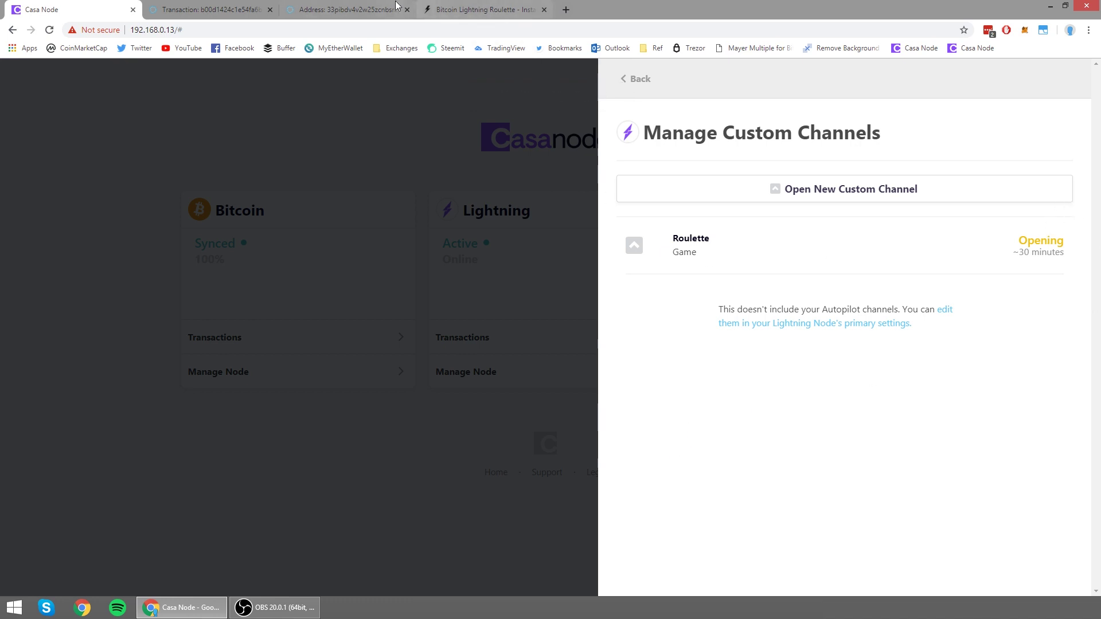
left_click(481, 10)
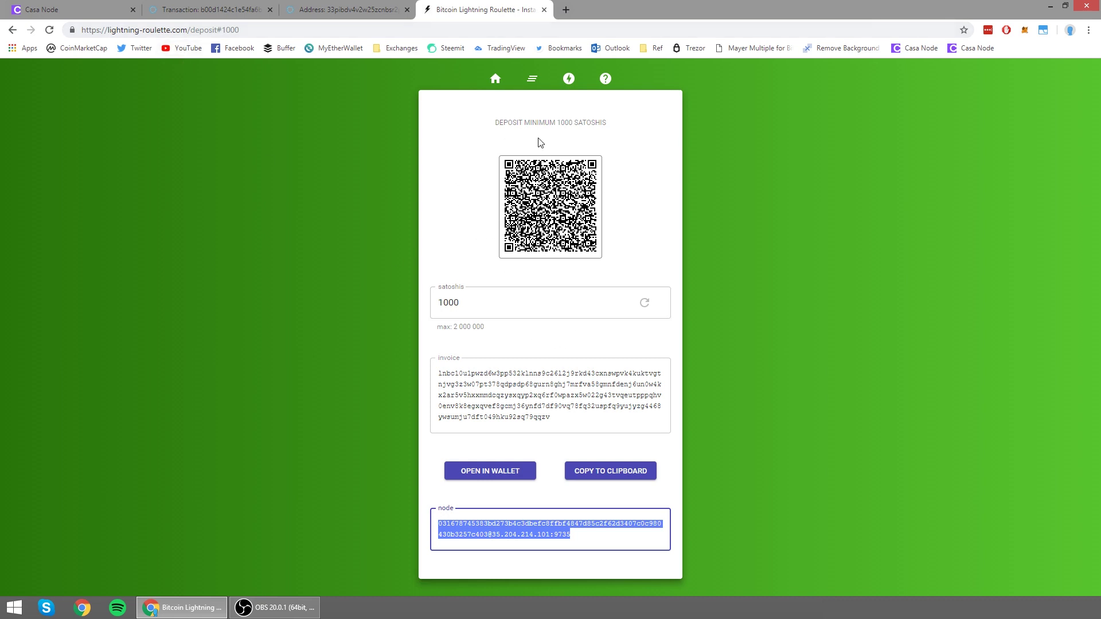
Step: Return to the roulette table, switch to Casa Node, and close the Lightning management view
left_click(493, 81)
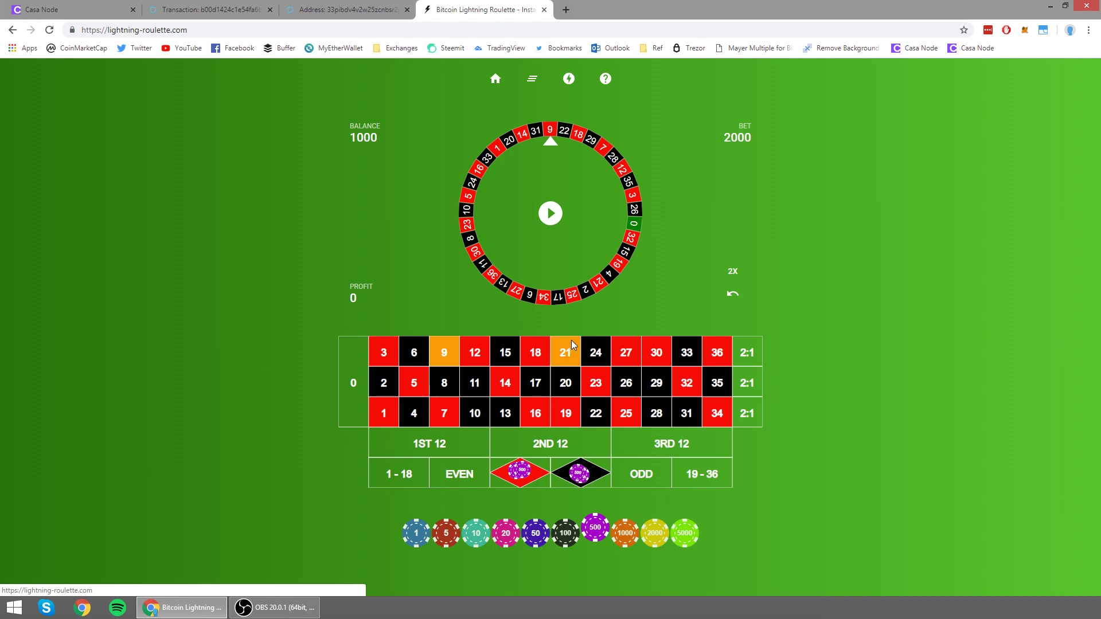
left_click(84, 12)
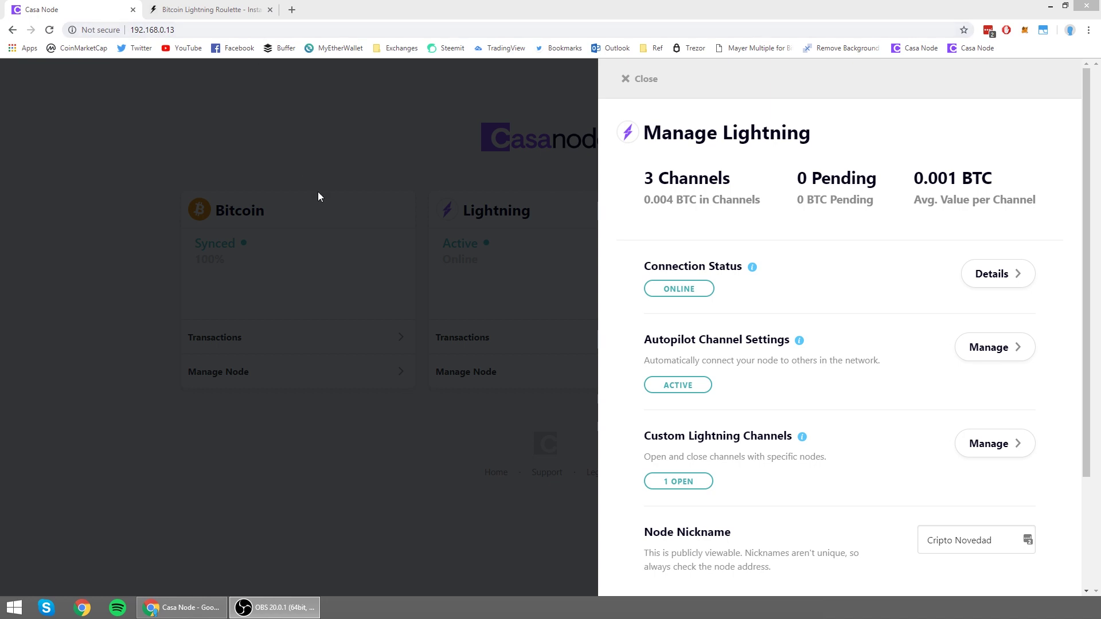
left_click(442, 479)
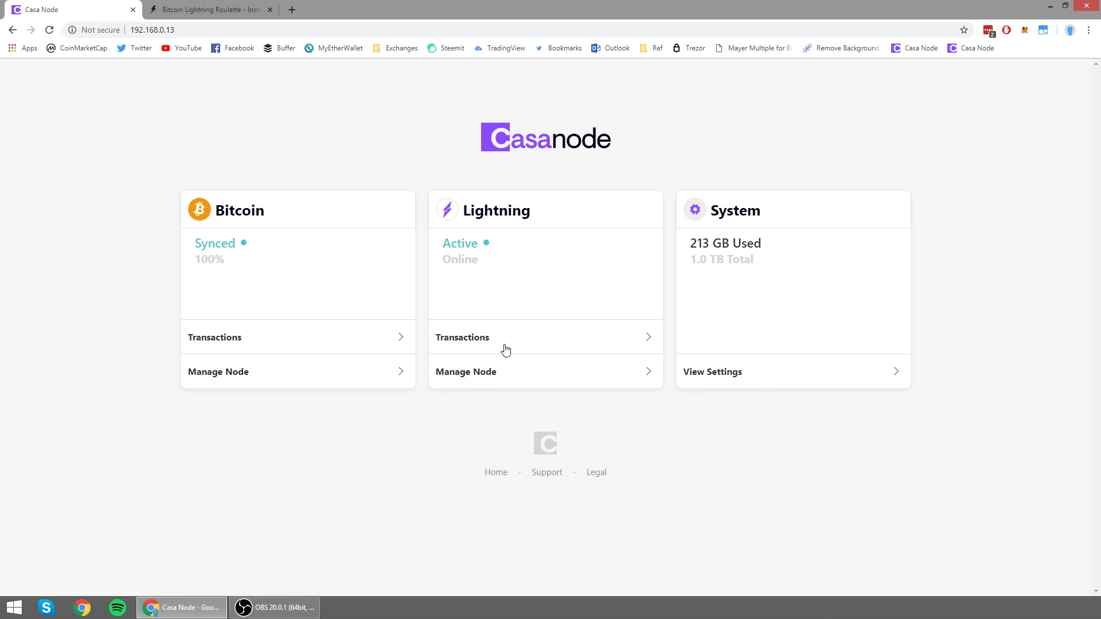
Step: Switch to Lightning Roulette, clear the bets from the table, and open the withdrawal page ready for a Lightning invoice
left_click(214, 7)
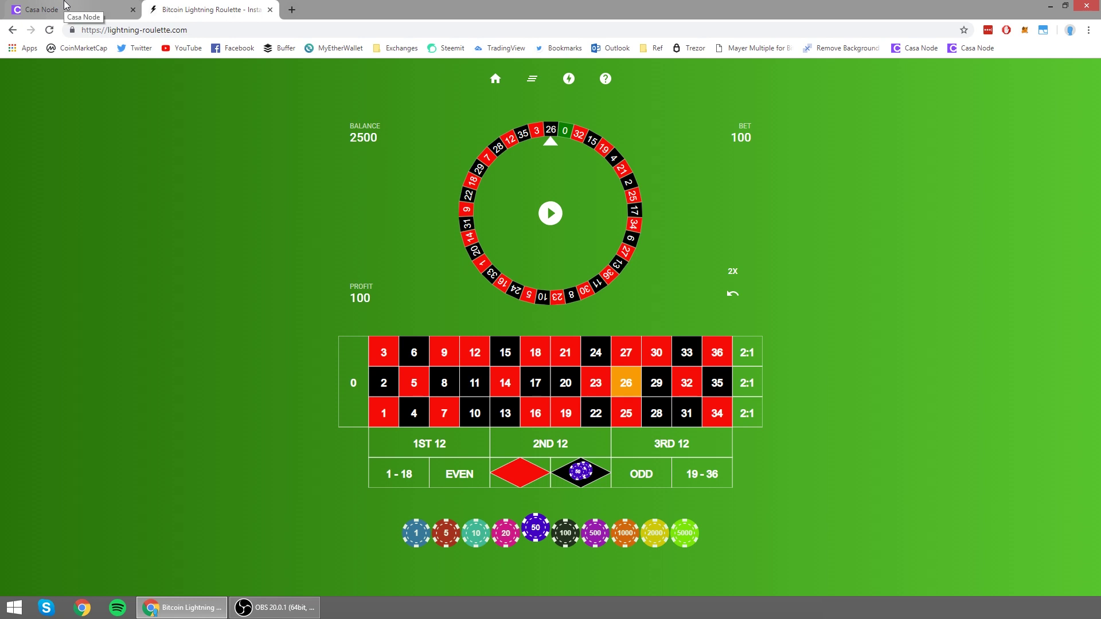
left_click(531, 80)
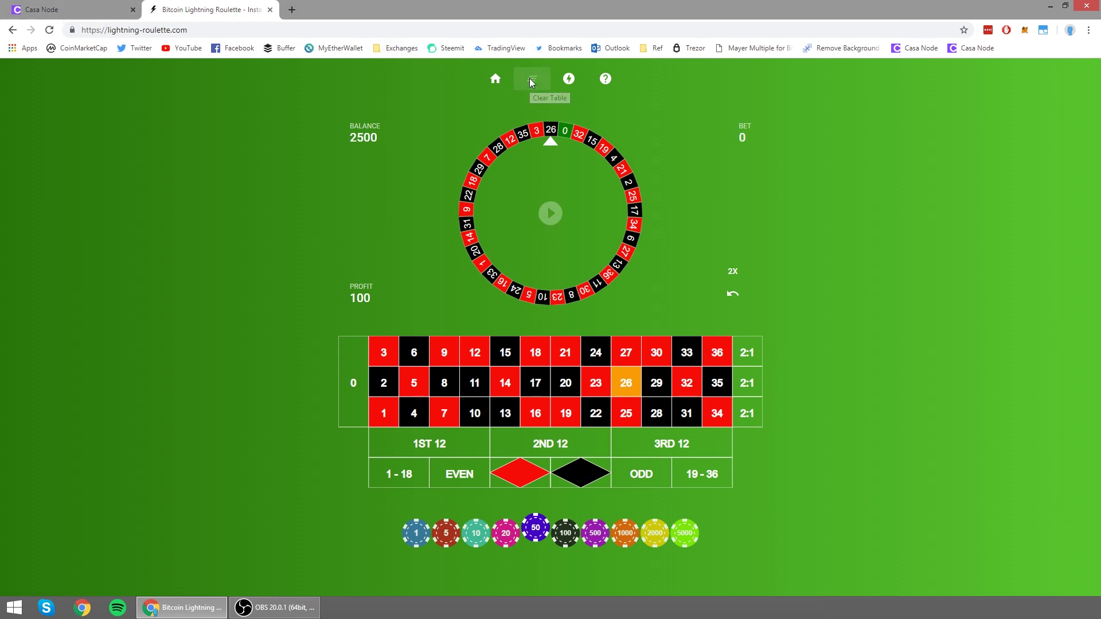
left_click(568, 81)
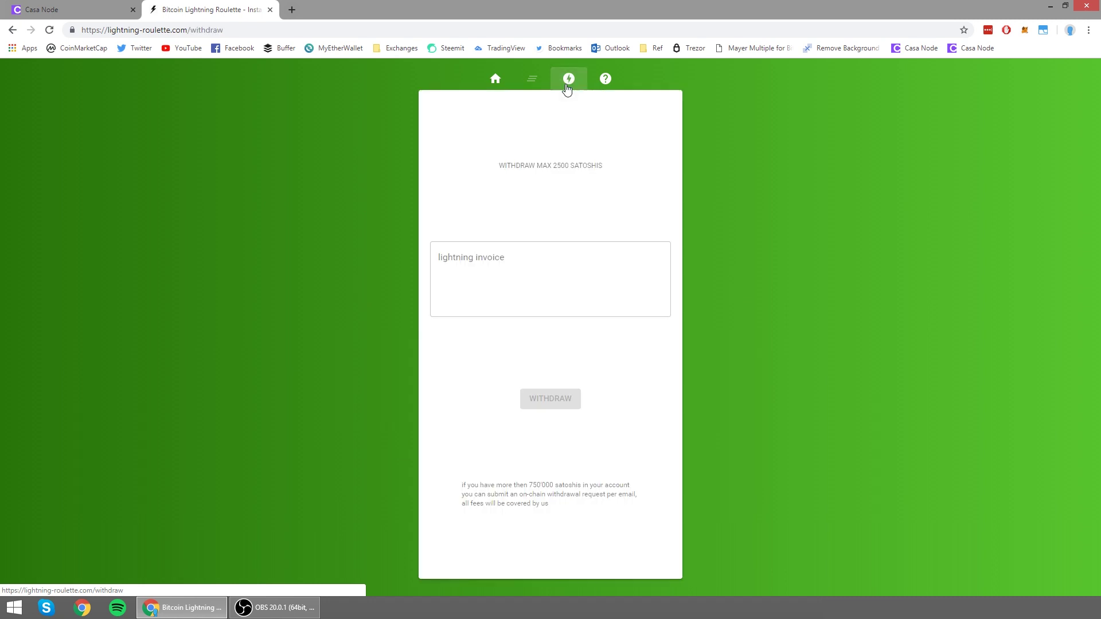
left_click(521, 264)
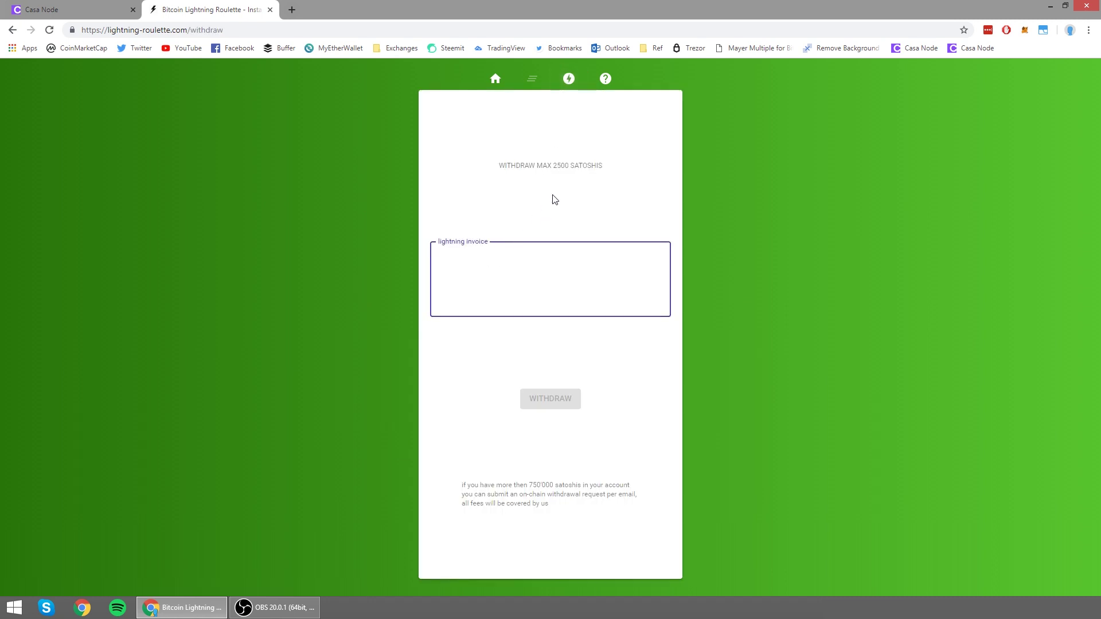
Step: In Casa Node, generate a Lightning payment request for 0.00001 BTC and copy it
left_click(86, 14)
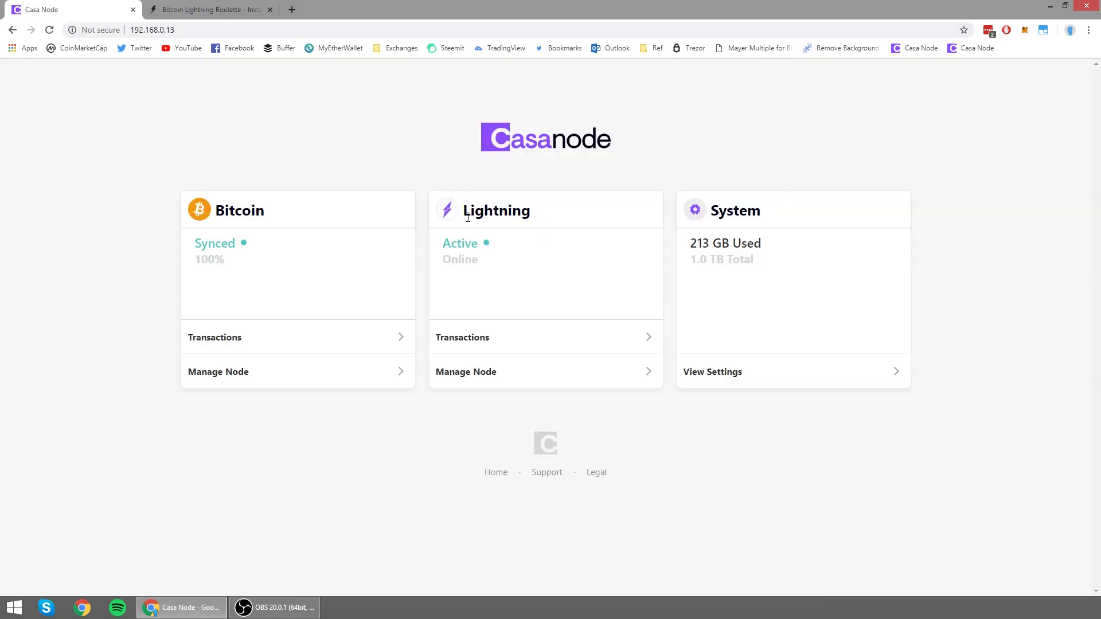
left_click(526, 338)
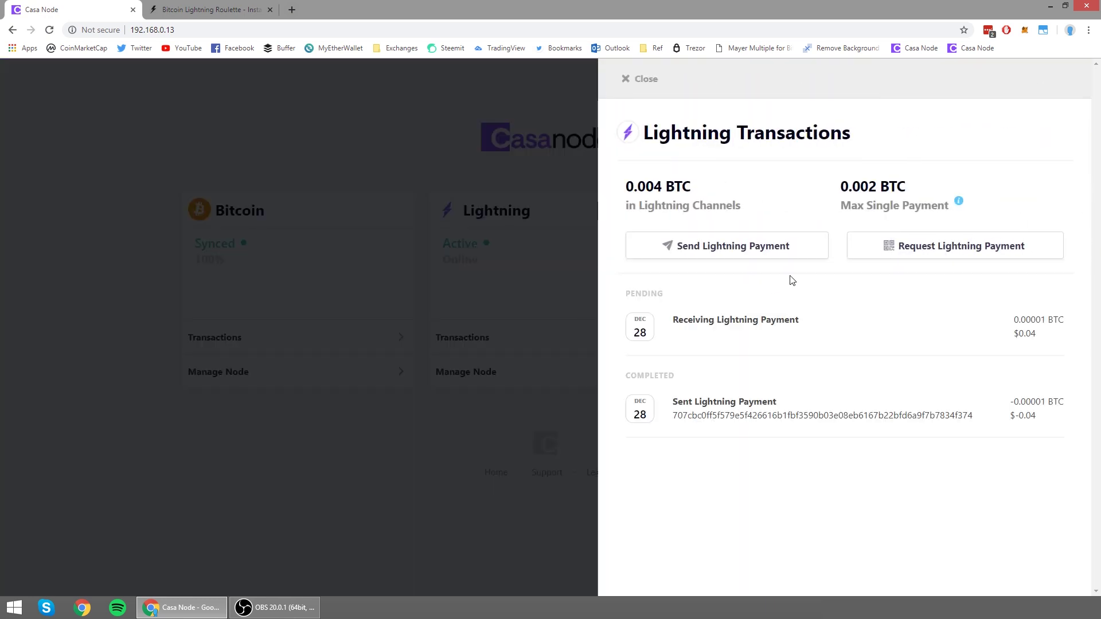
left_click(975, 248)
left_click(525, 271)
type("0.000")
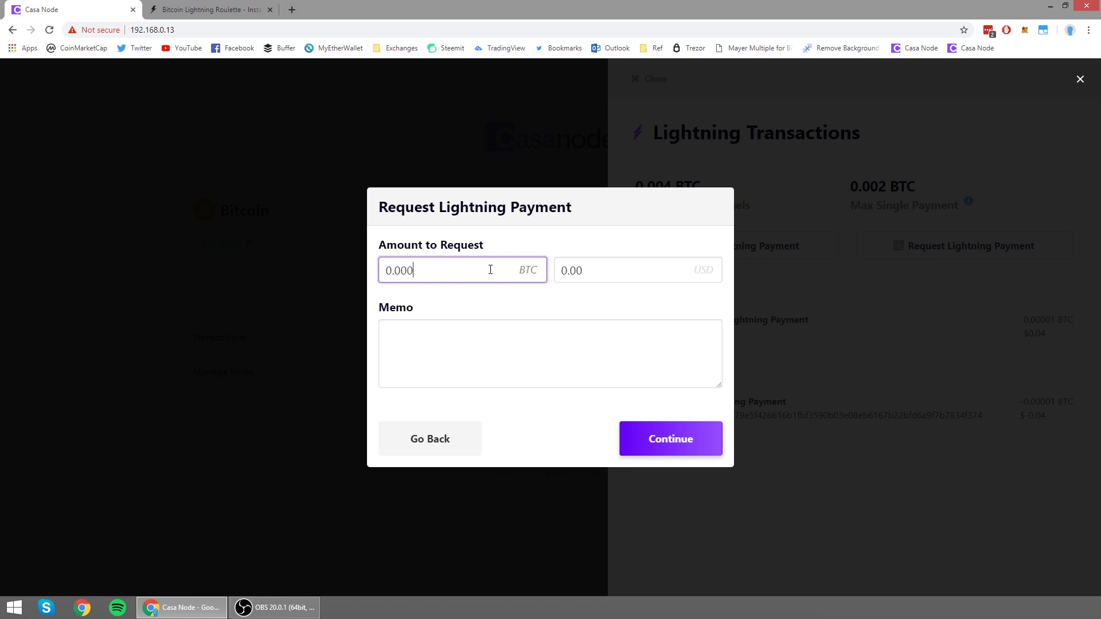
type("01")
left_click(678, 437)
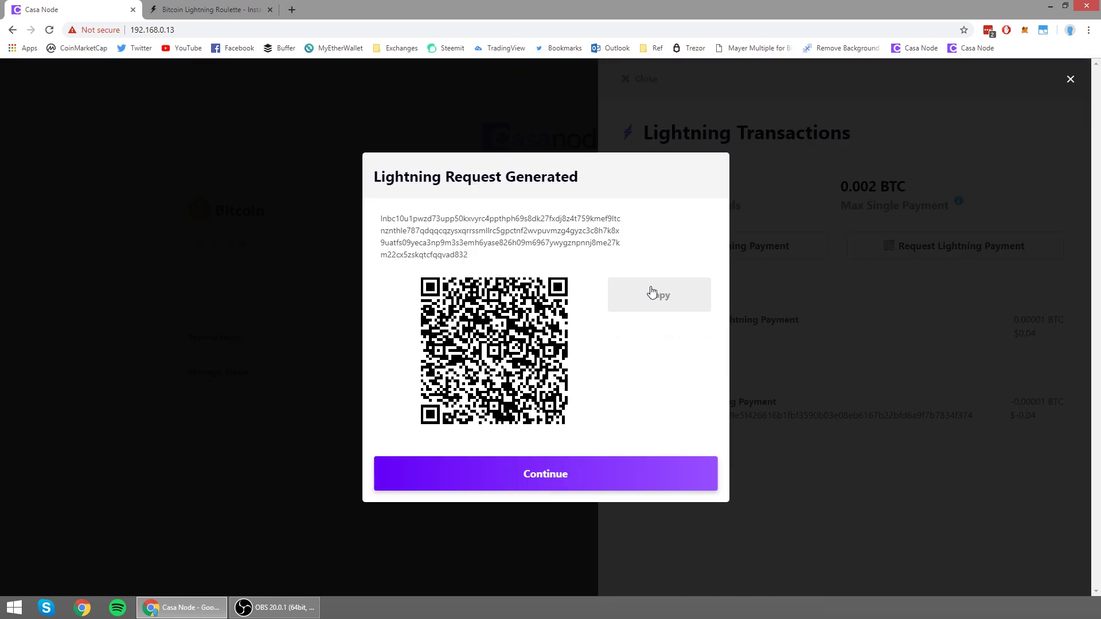
left_click(660, 296)
Step: Switch to Lightning Roulette, paste the copied payment request as the Lightning invoice, and submit the withdrawal
left_click(212, 9)
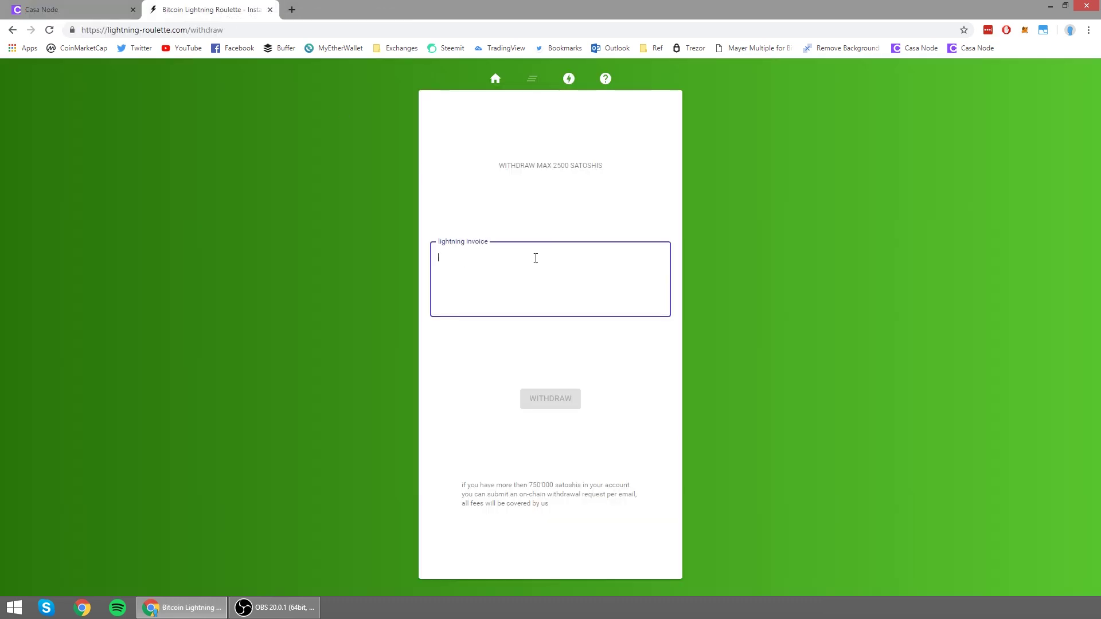
right_click(531, 260)
left_click(572, 325)
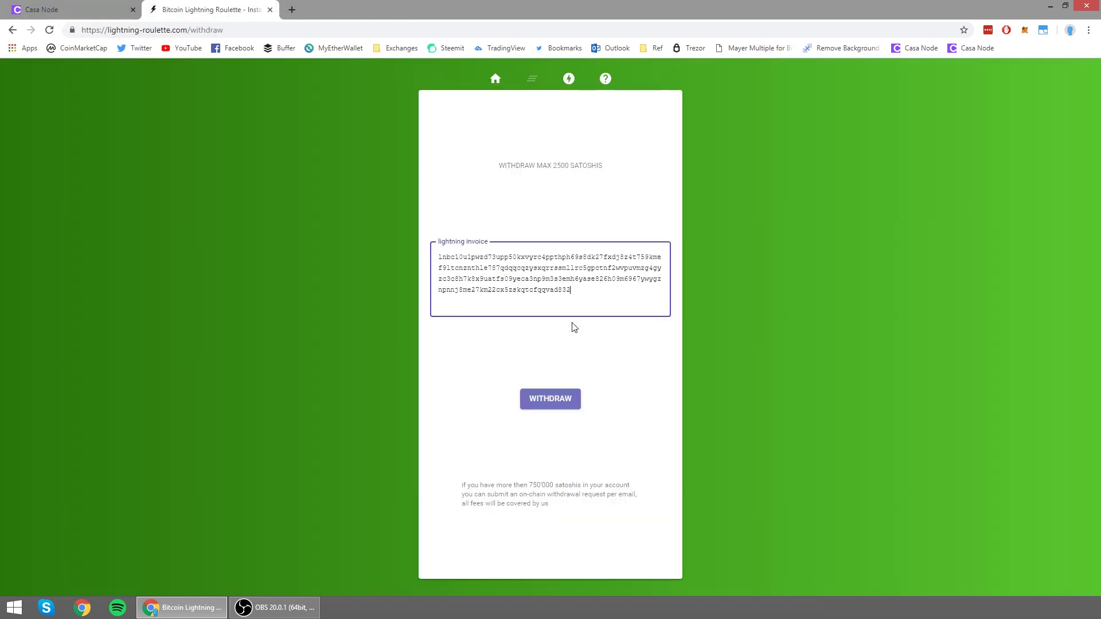
left_click(565, 404)
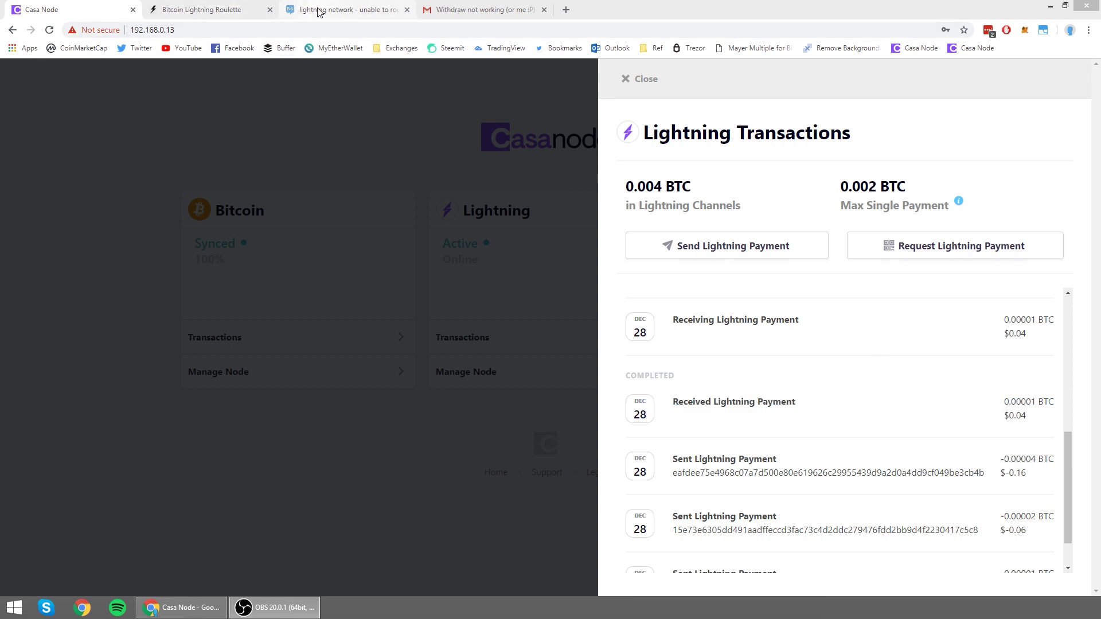
Step: Generate a Lightning payment request for 0.00002 BTC in Casa Node and copy it
left_click(941, 254)
left_click(468, 261)
type("0.")
type("00")
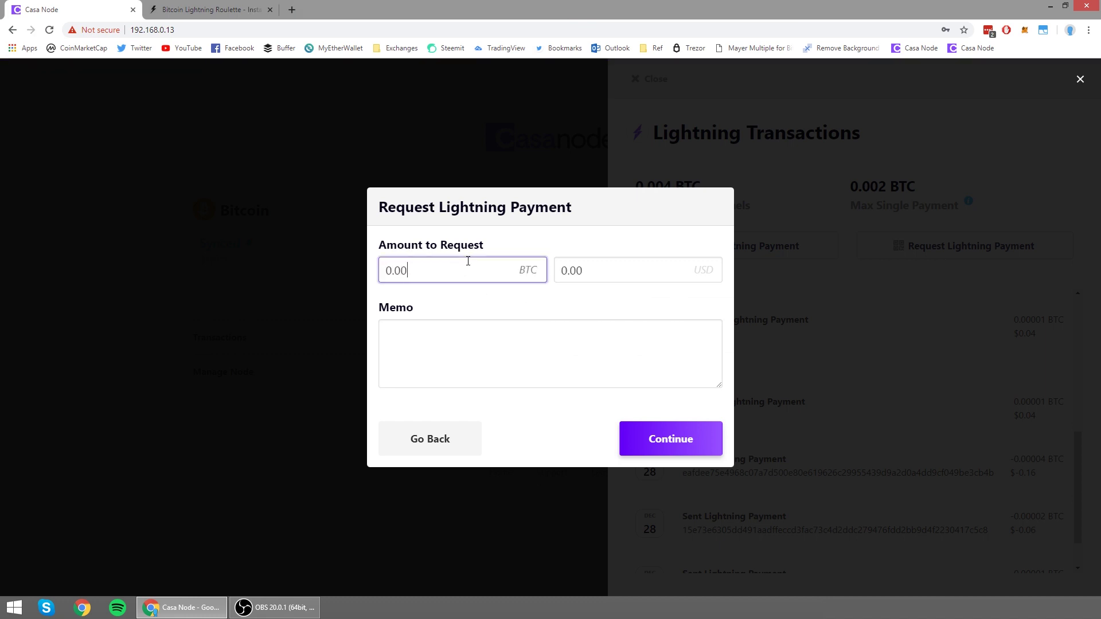
type("02")
left_click(668, 439)
left_click(658, 300)
Step: In Lightning Roulette, dismiss the routing error, replace the invoice with the copied request, submit the withdrawal, and reload the page
left_click(197, 7)
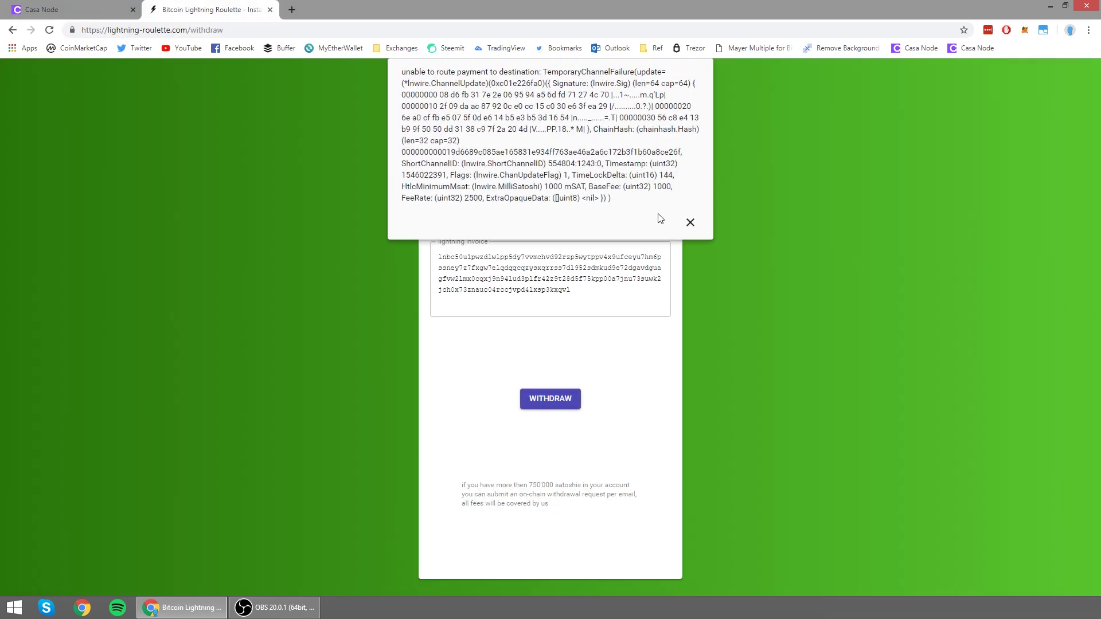
left_click(690, 223)
left_click(580, 302)
key("ctrl+a")
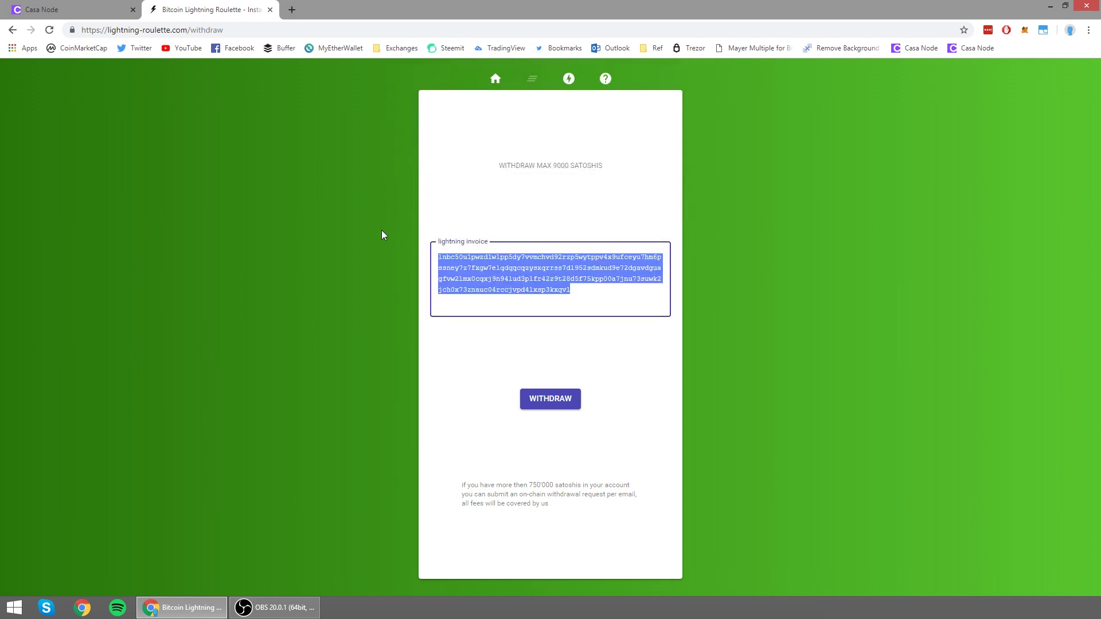
right_click(505, 271)
left_click(536, 305)
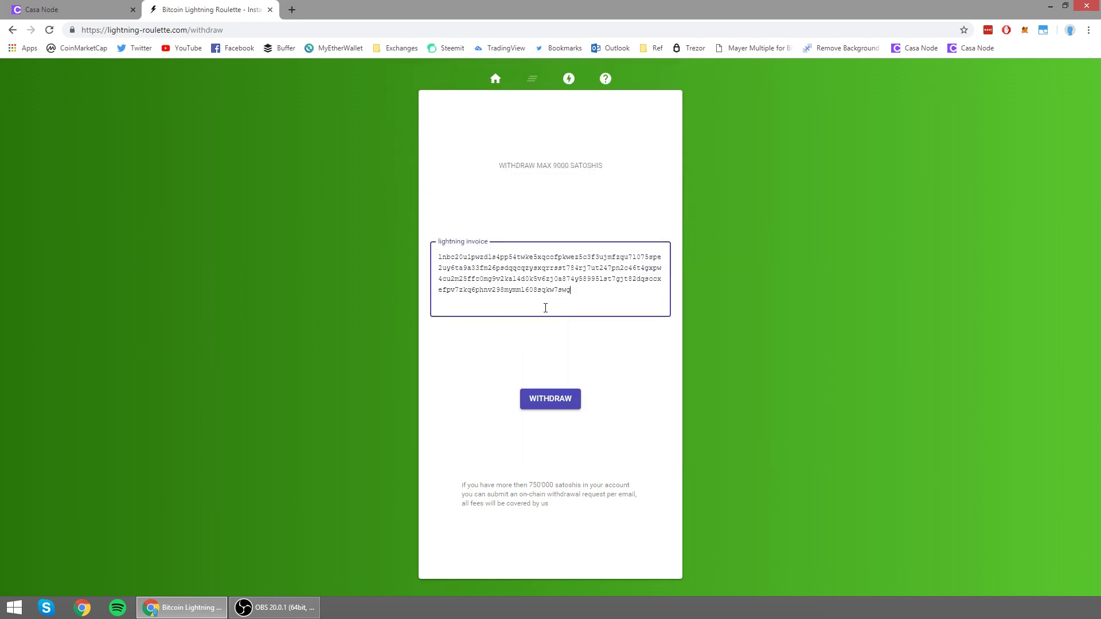
left_click(566, 402)
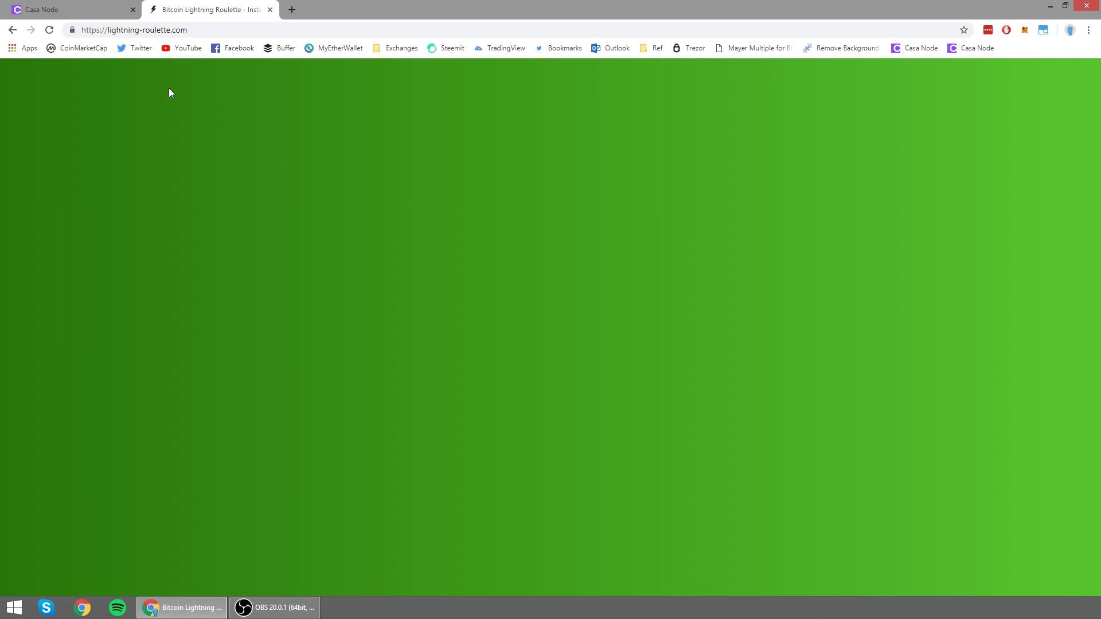
left_click(49, 29)
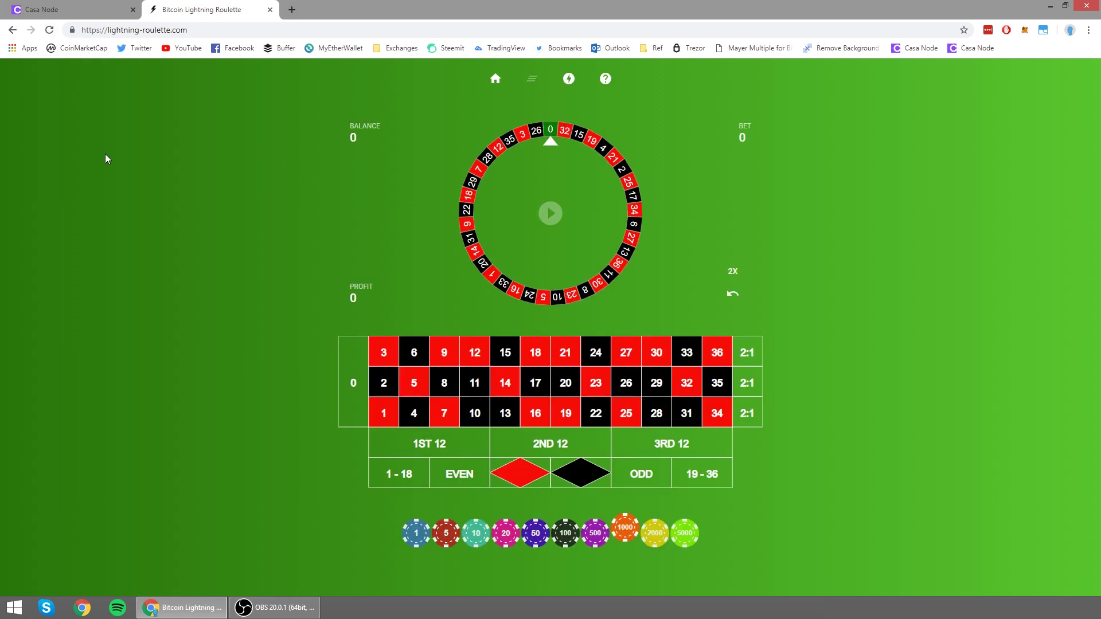
Step: Switch to Casa Node, reload it, and check the Lightning transactions list for the received payment
left_click(137, 16)
left_click(634, 469)
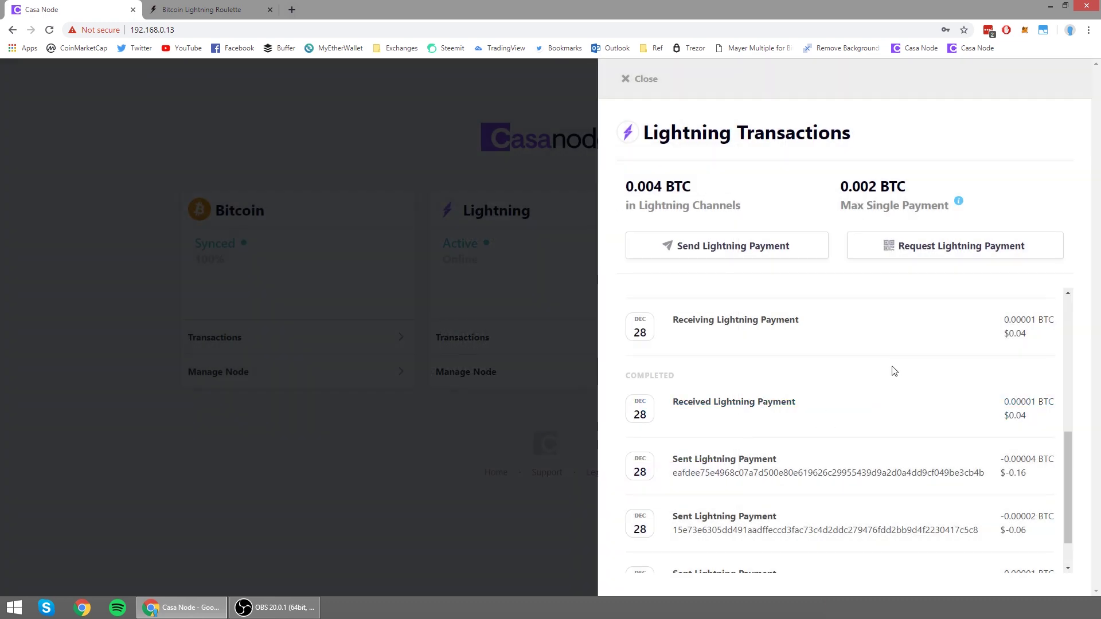
scroll(860, 355, "down", 2)
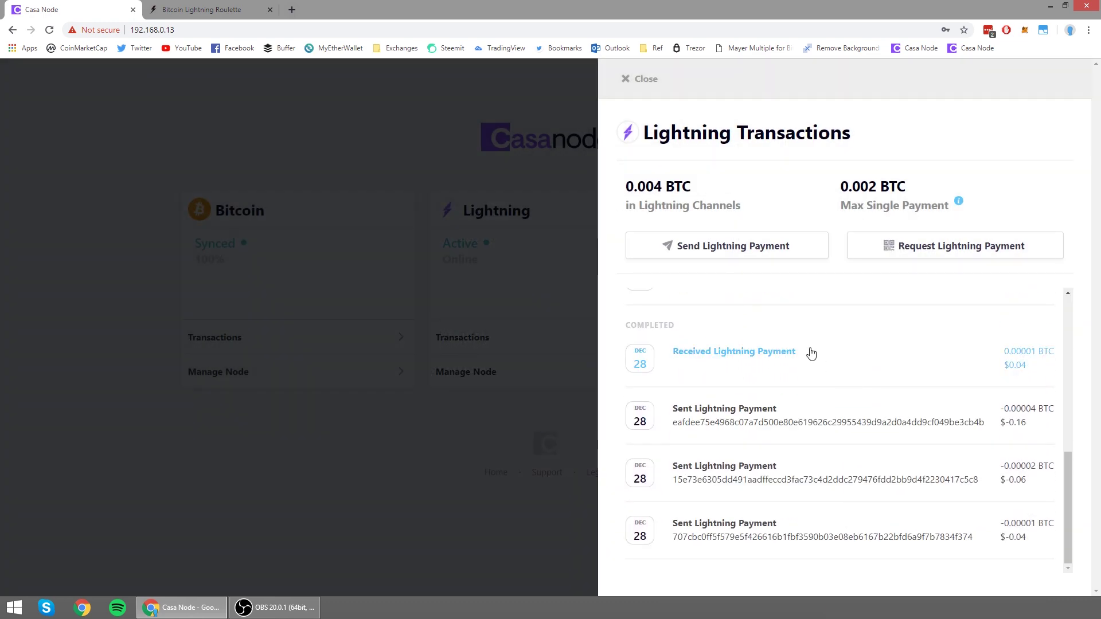
scroll(811, 367, "up", 3)
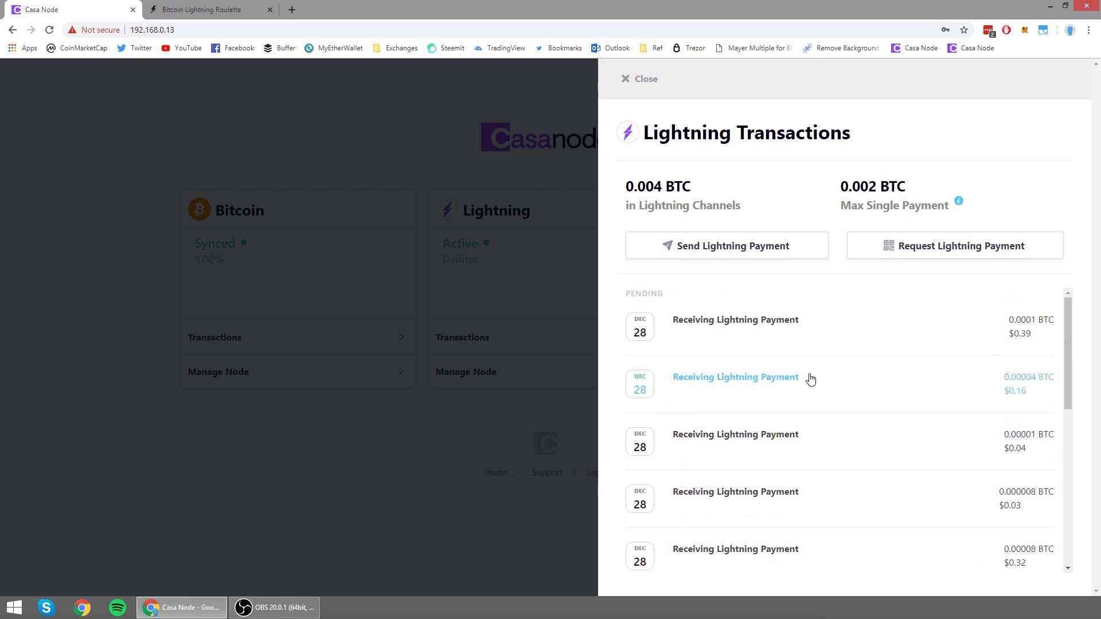
scroll(811, 379, "down", 3)
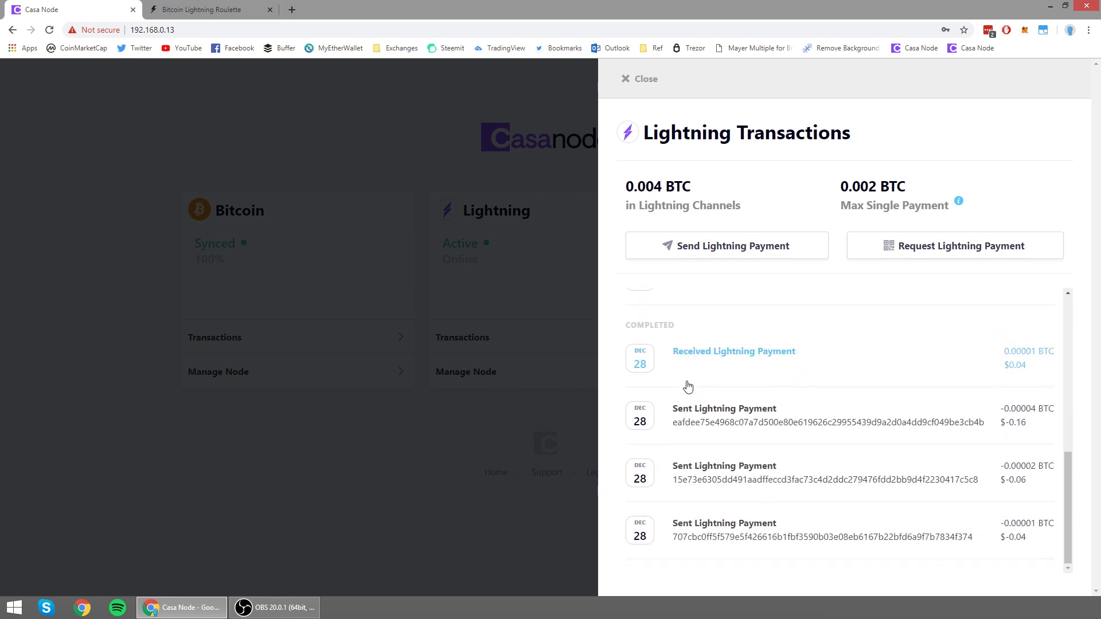
left_click(624, 80)
left_click(50, 30)
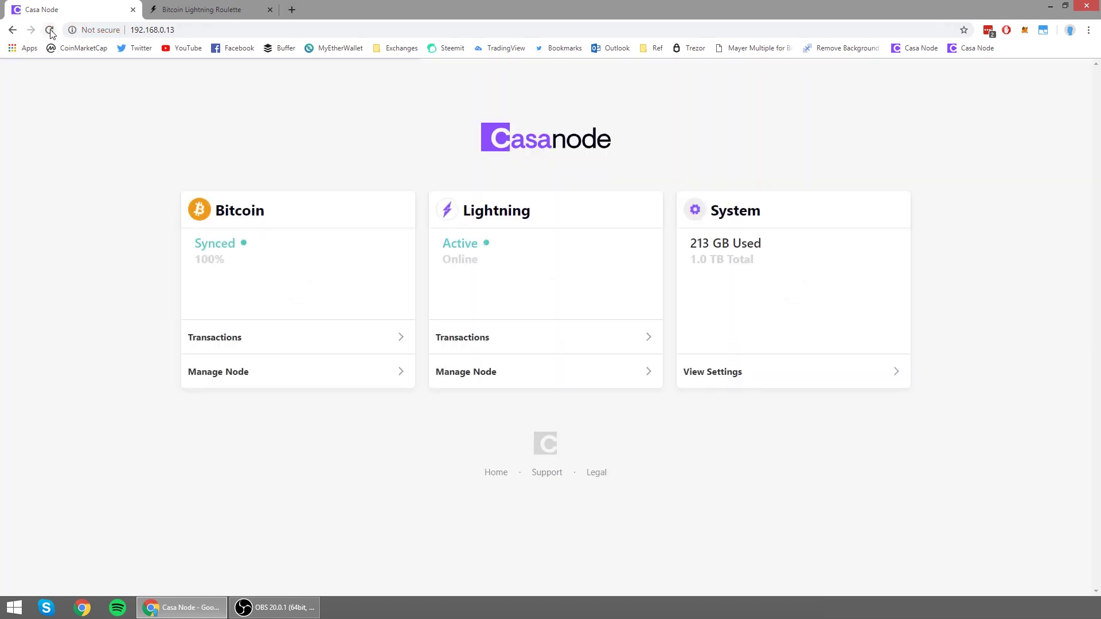
left_click(519, 341)
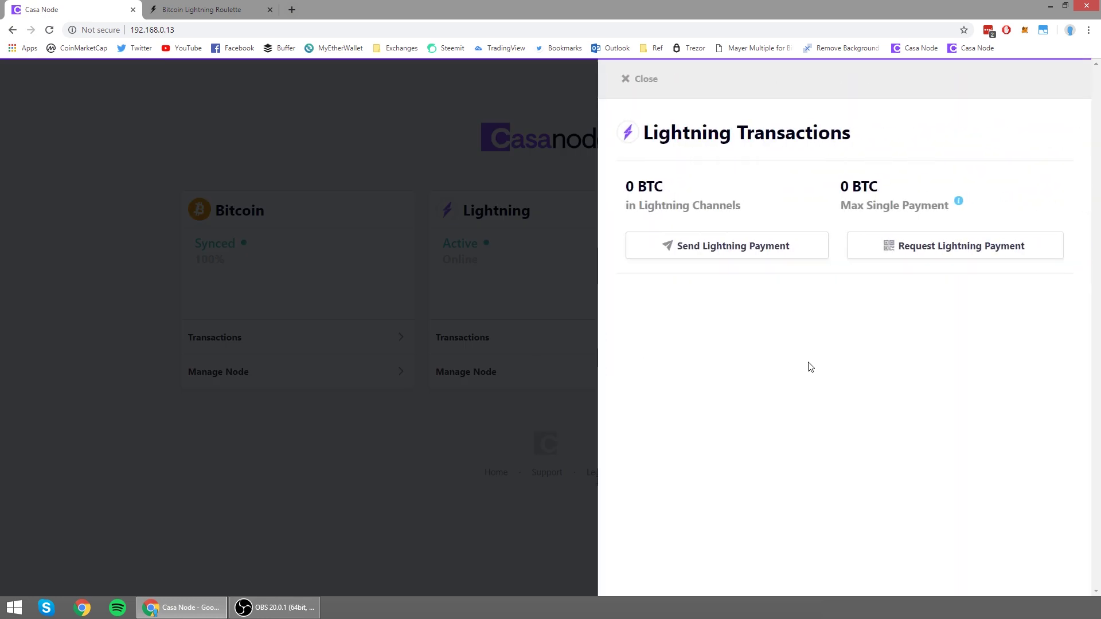
scroll(809, 363, "down", 3)
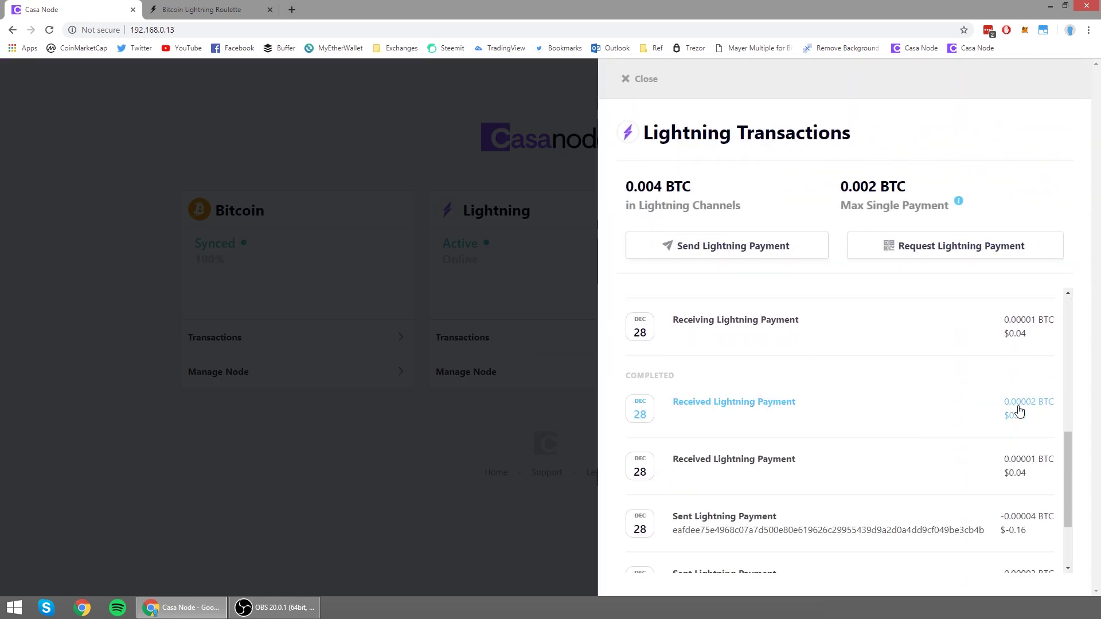
Step: Create another 0.00002 BTC Lightning payment request and copy its invoice
left_click(954, 249)
left_click(460, 263)
type("0.00002")
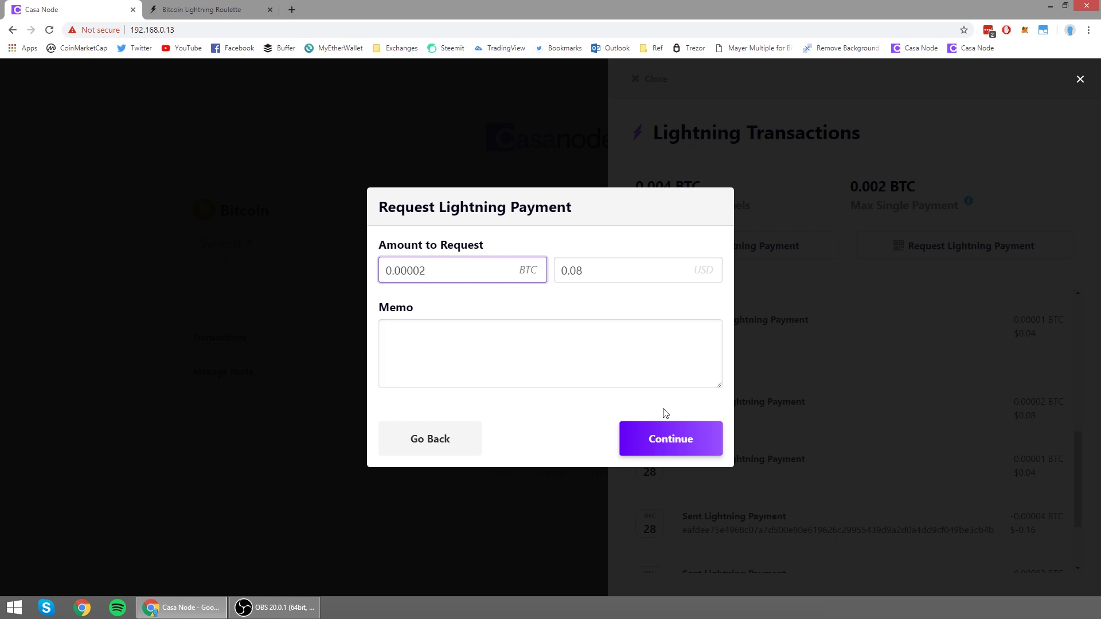
left_click(673, 438)
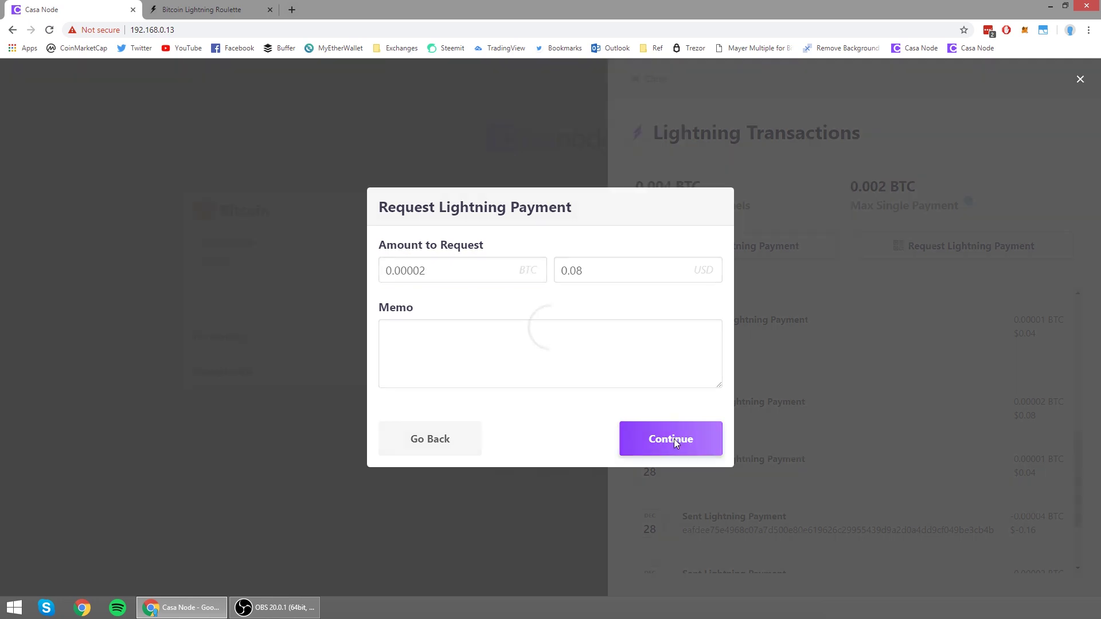
left_click(629, 278)
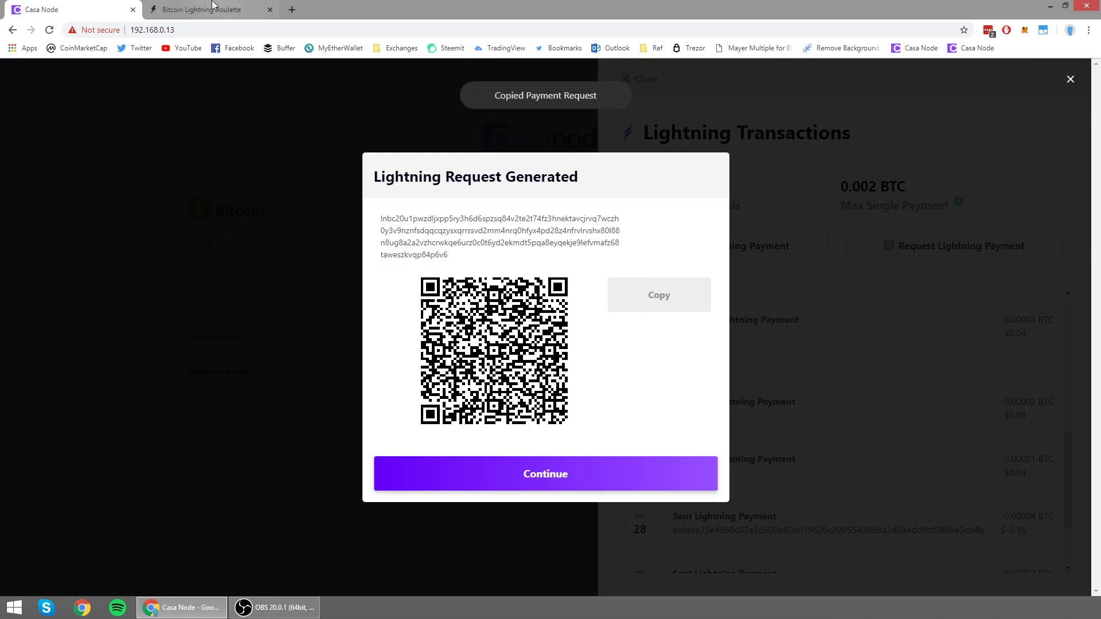
Step: Try to withdraw from Lightning Roulette using the newly copied invoice, and dismiss the error message
left_click(202, 9)
left_click(569, 79)
left_click(516, 258)
right_click(516, 259)
left_click(553, 328)
left_click(550, 400)
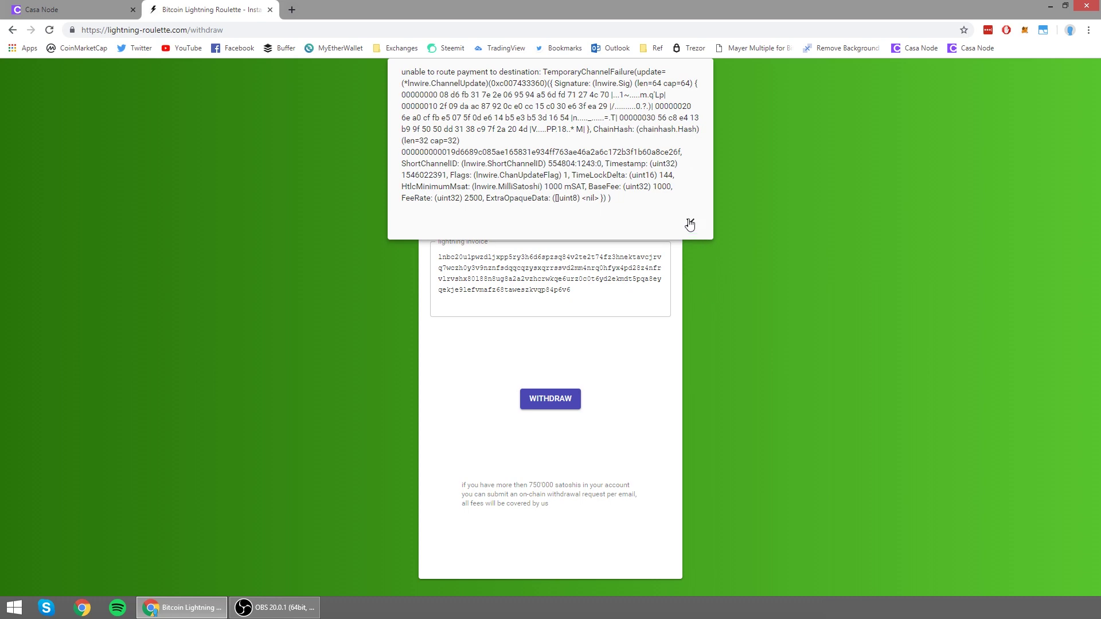
left_click(689, 223)
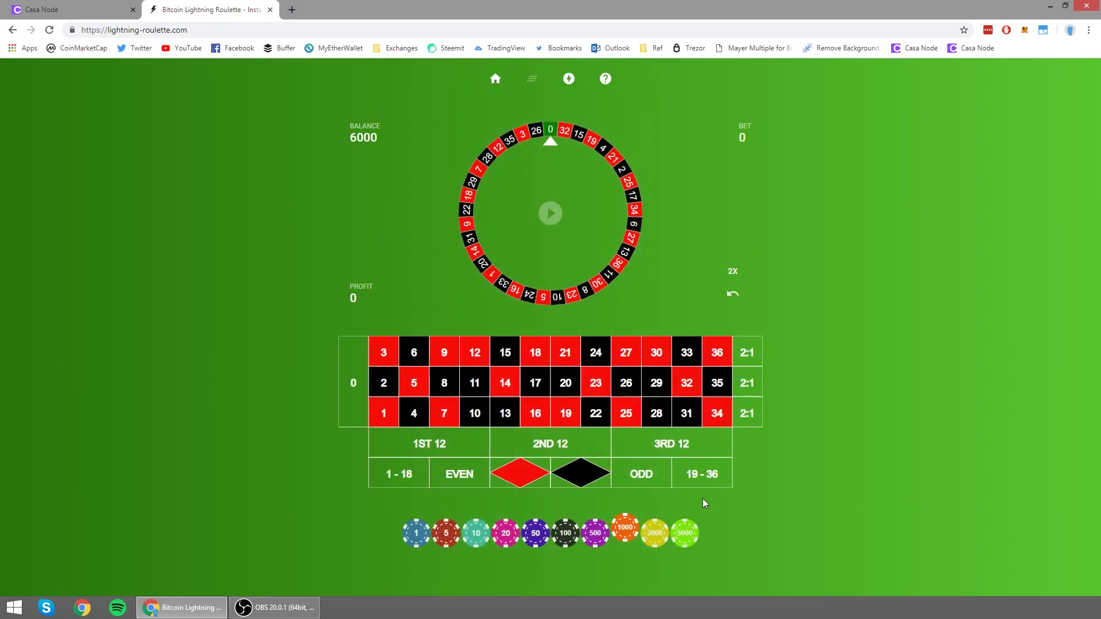
Step: Bet two 5000-satoshi chips each on red and black, and start the spin to reach the deposit page
left_click(686, 534)
left_click(522, 473)
left_click(579, 471)
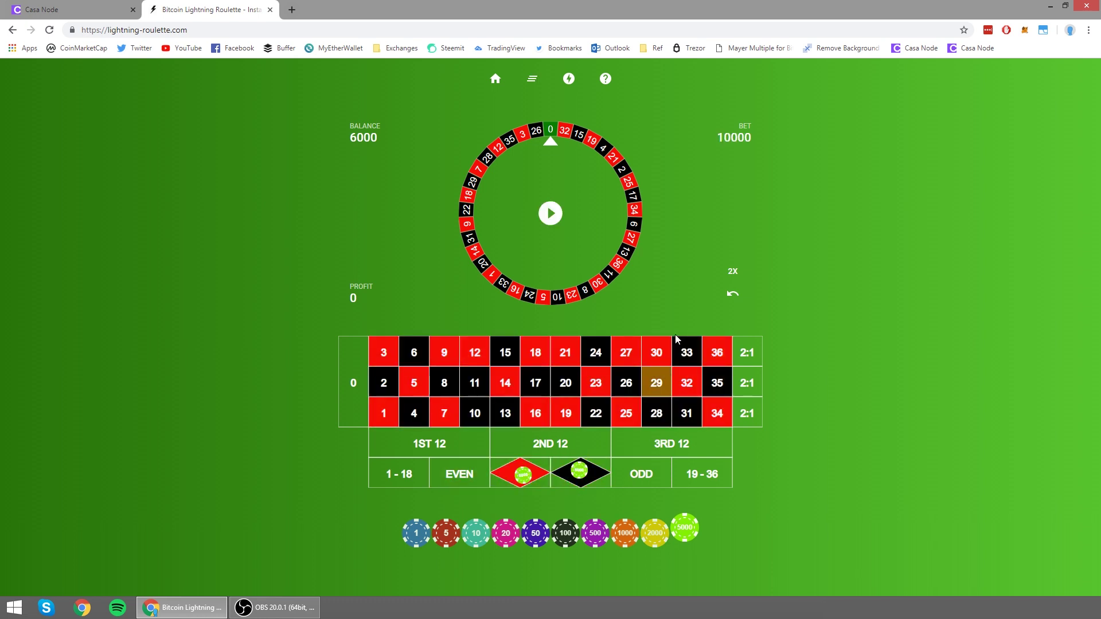
left_click(519, 471)
left_click(581, 473)
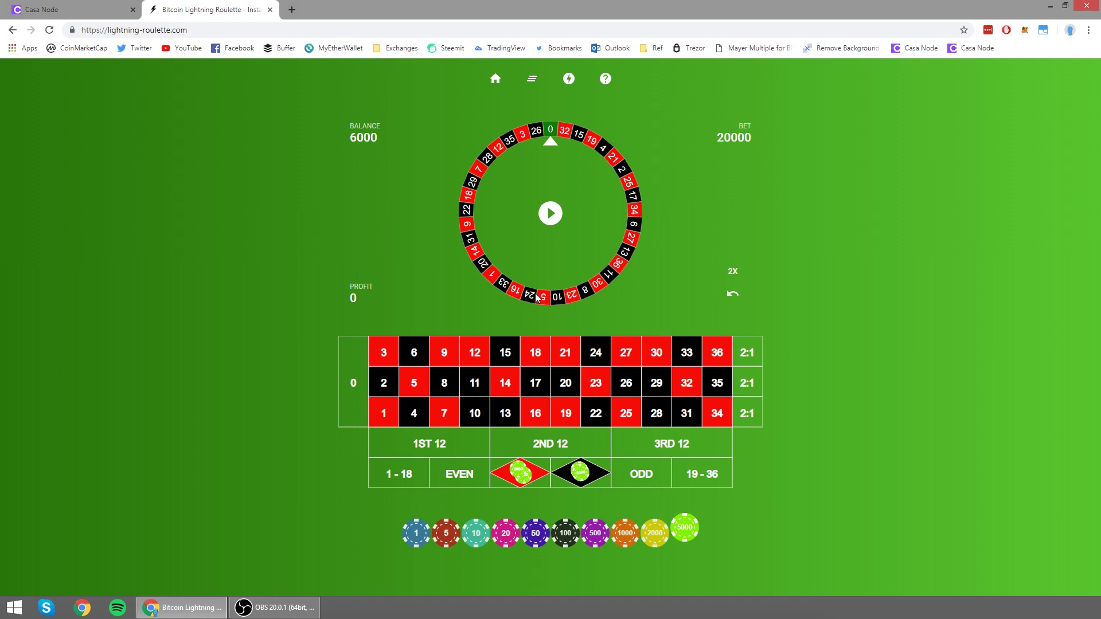
left_click(551, 214)
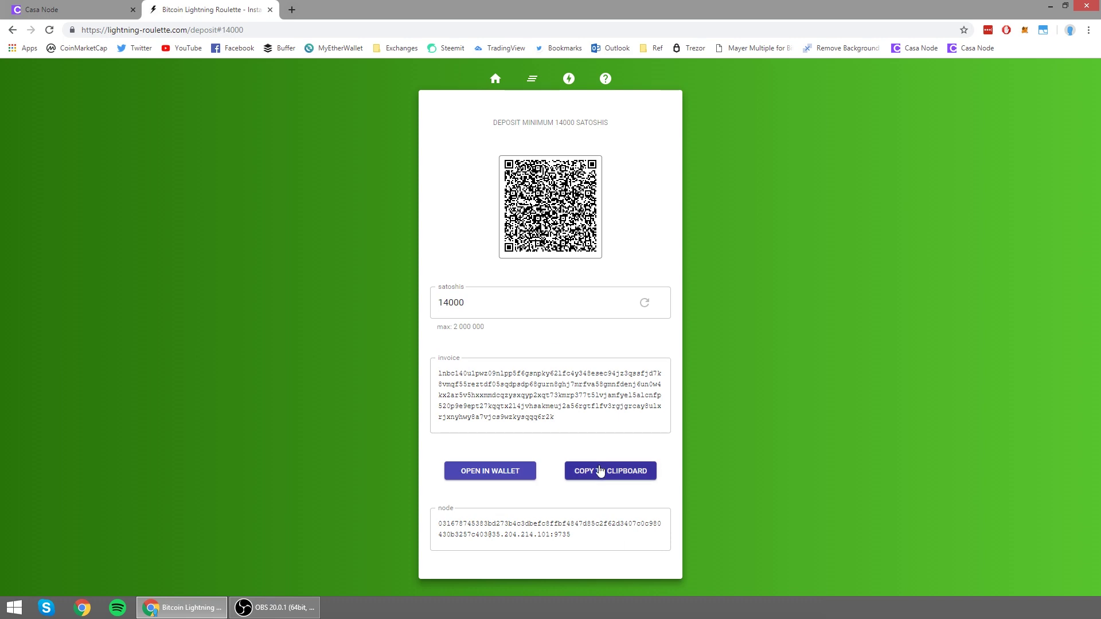
Step: Copy the 14000-satoshi deposit invoice, pay it from Casa Node over Lightning, and check the balance in Lightning Roulette
left_click(607, 475)
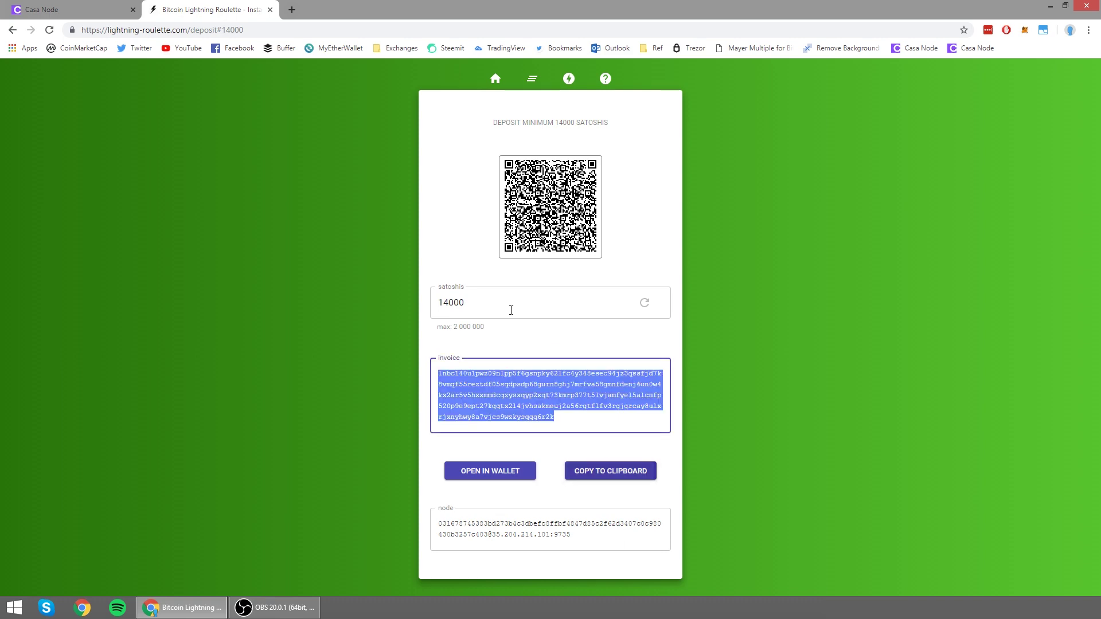
left_click(121, 9)
left_click(559, 191)
left_click(545, 342)
left_click(754, 253)
left_click(572, 327)
right_click(572, 327)
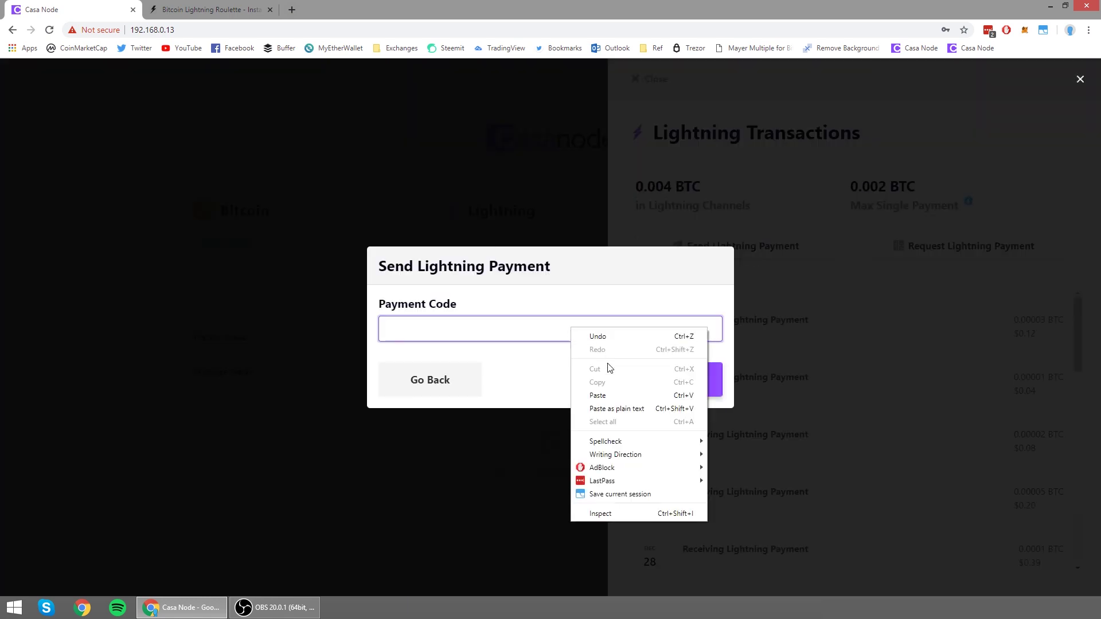
left_click(623, 396)
left_click(678, 388)
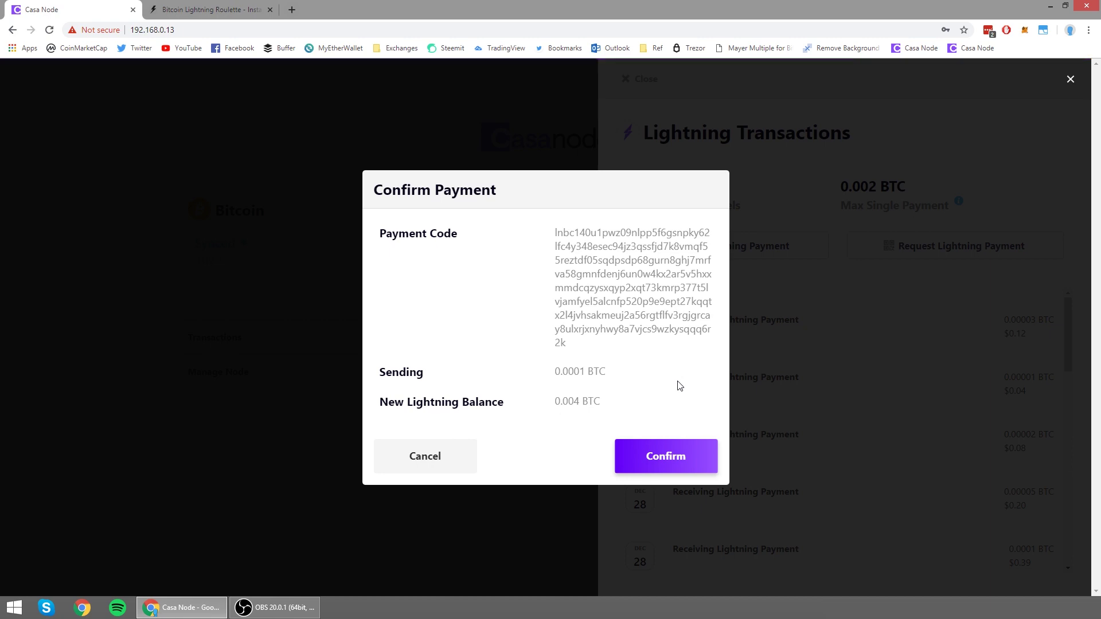
left_click(679, 461)
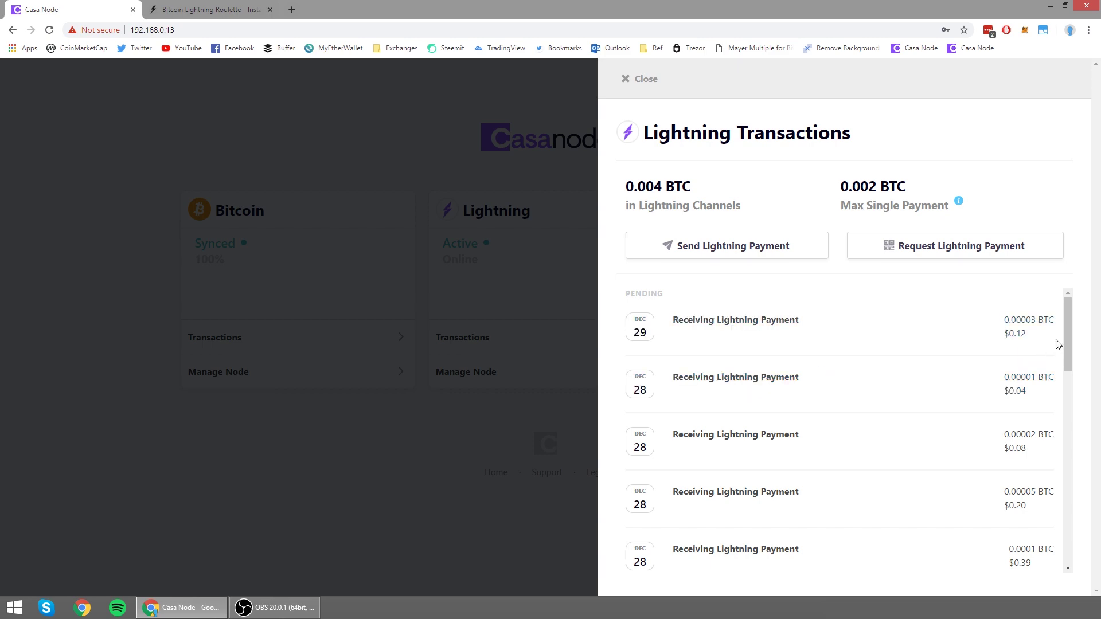
left_click(396, 252)
left_click(198, 6)
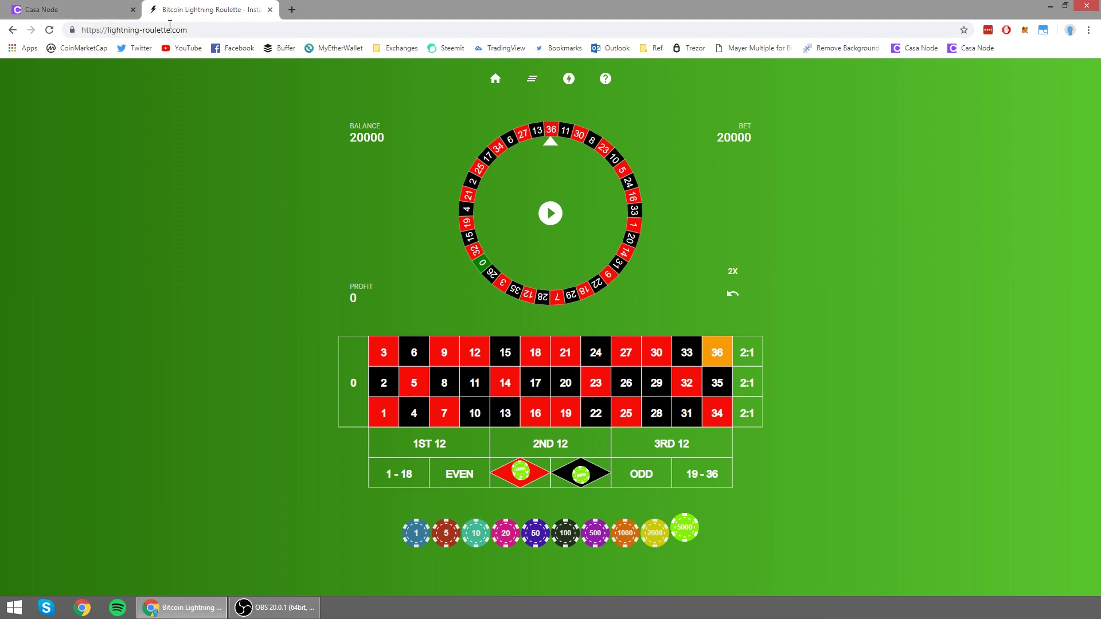
Step: Switch to Casa Node, create a 0.00014 BTC Lightning payment request, and copy its invoice
left_click(78, 9)
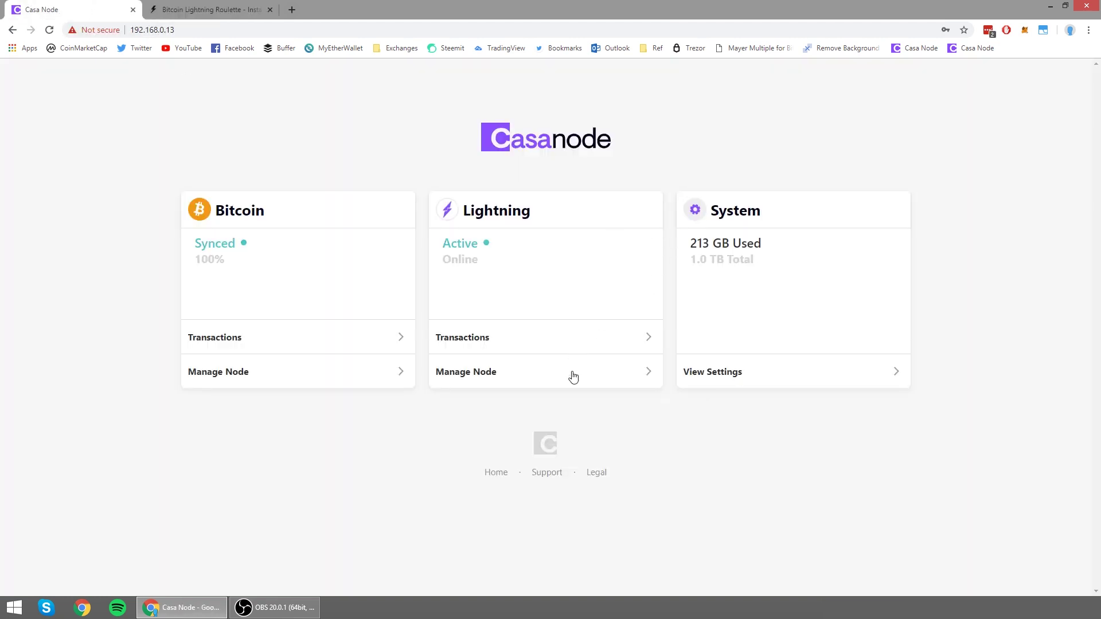
left_click(572, 340)
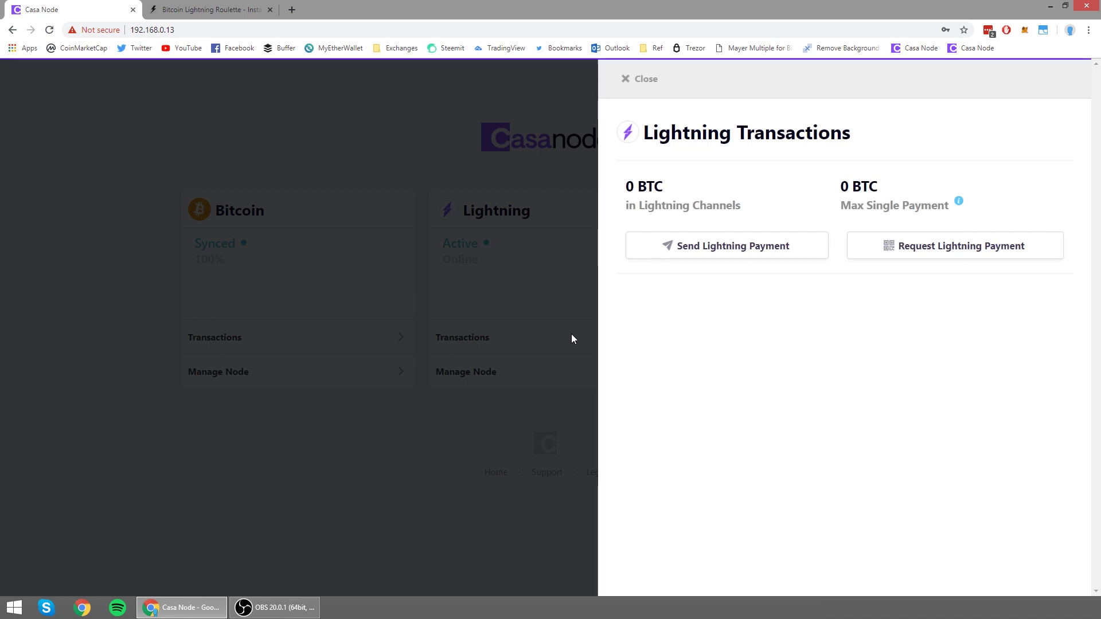
left_click(975, 250)
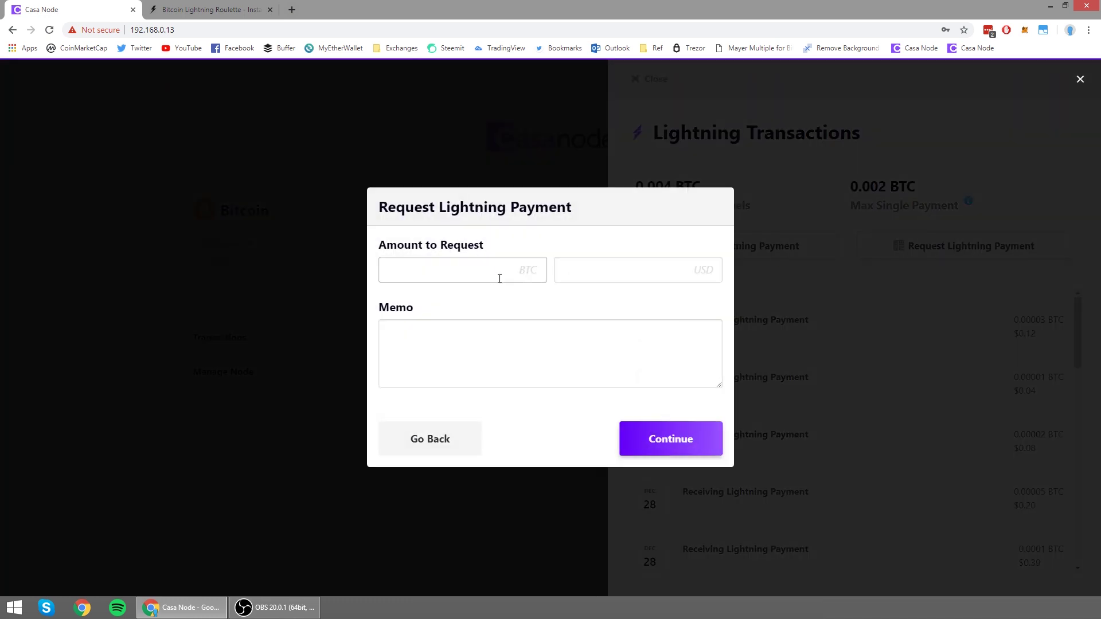
left_click(479, 270)
type("0")
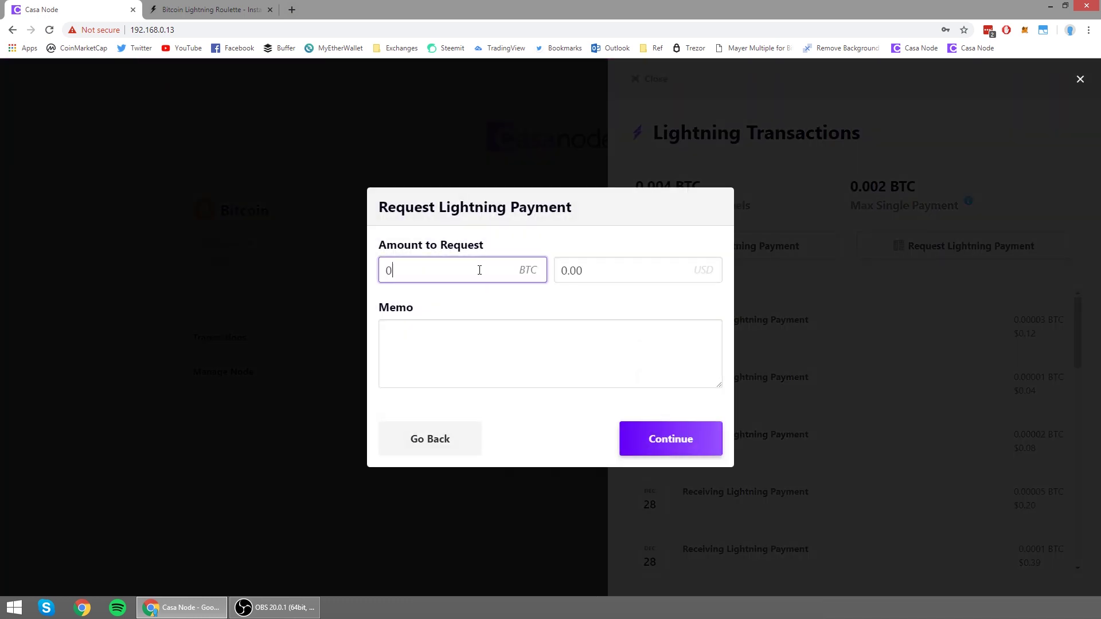
type(".00014")
left_click(648, 440)
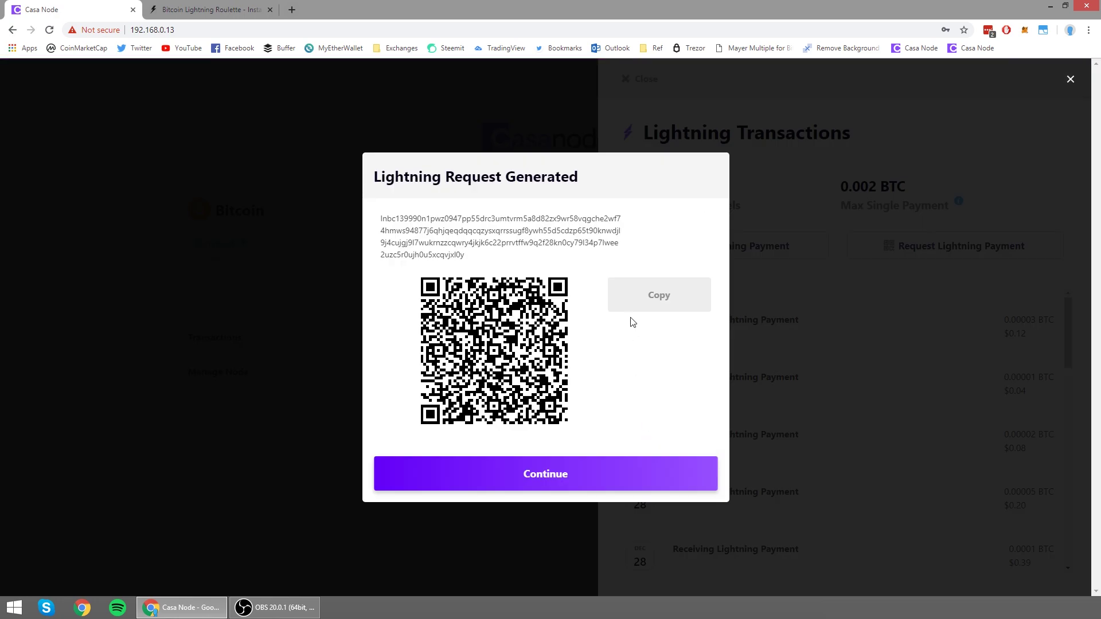
left_click(662, 301)
Step: Submit a withdrawal from Lightning Roulette using the copied Casa Node invoice
left_click(221, 8)
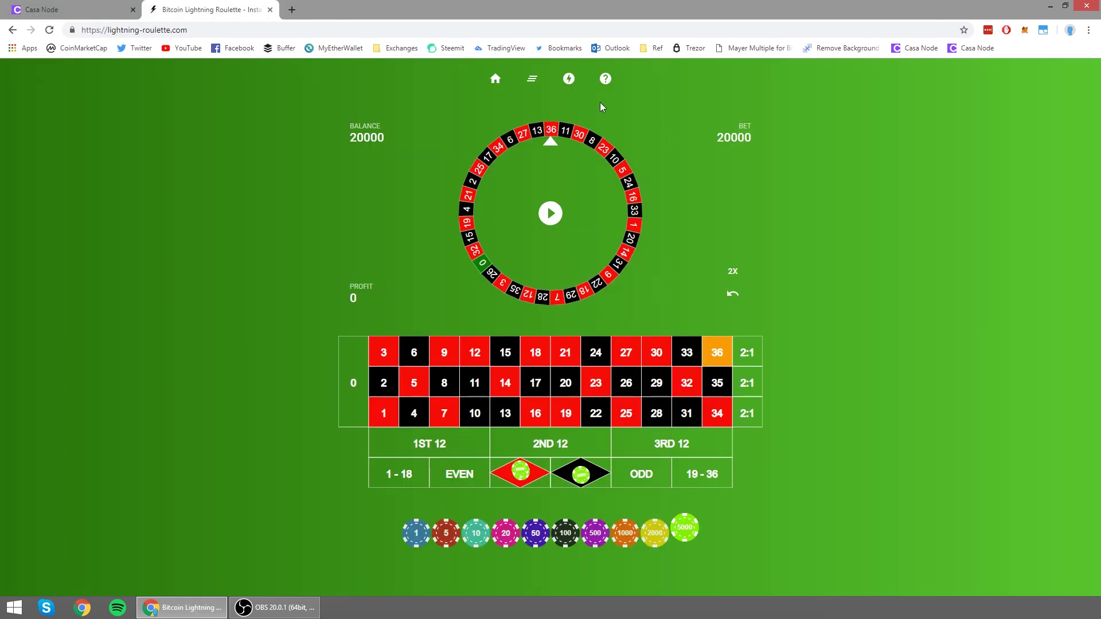
left_click(569, 78)
right_click(543, 274)
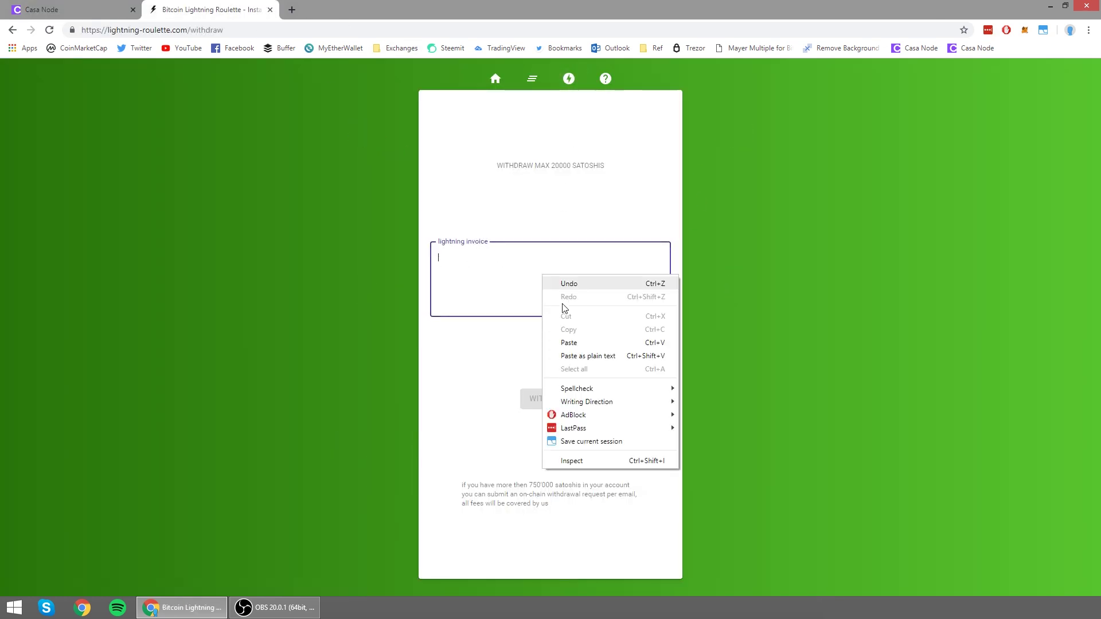
left_click(600, 346)
left_click(551, 401)
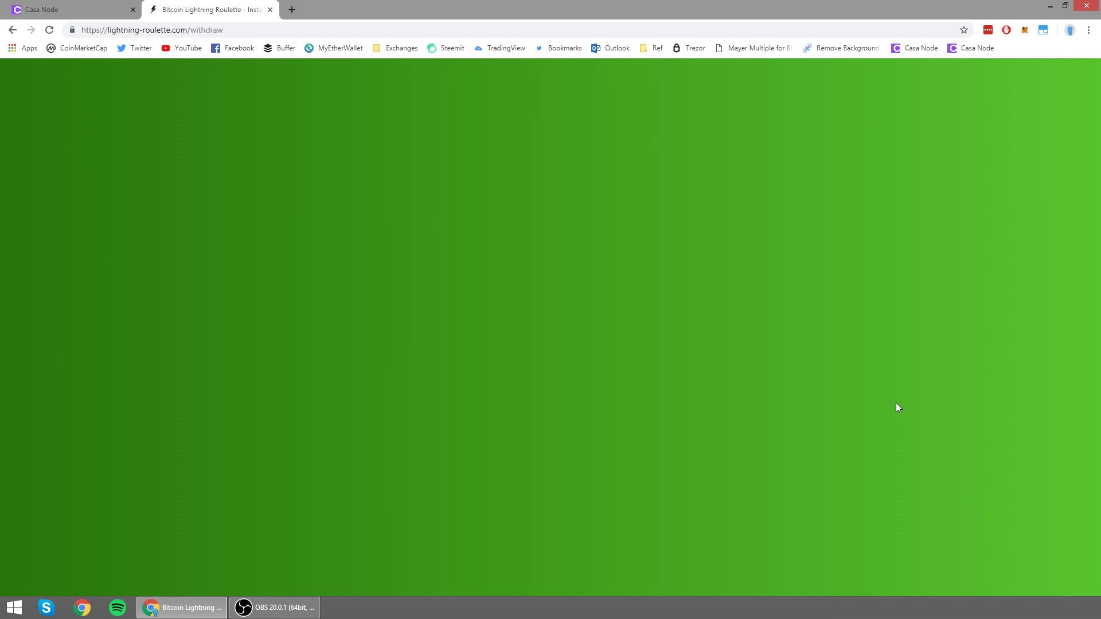
Step: Return to Casa Node and close the generated payment request and the Lightning transactions view
left_click(107, 5)
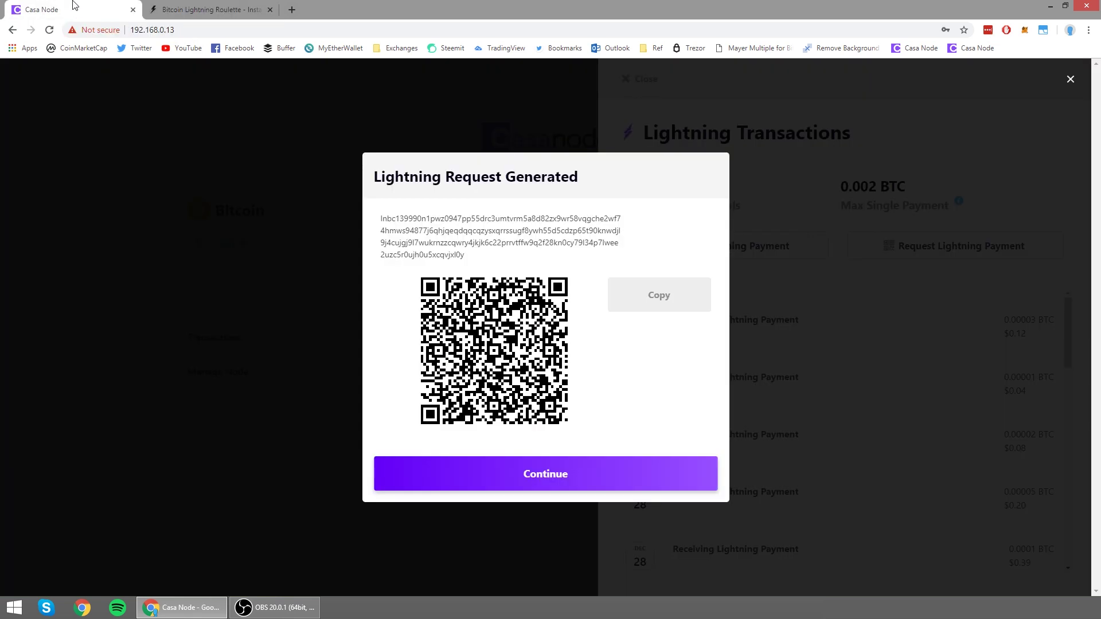
left_click(636, 466)
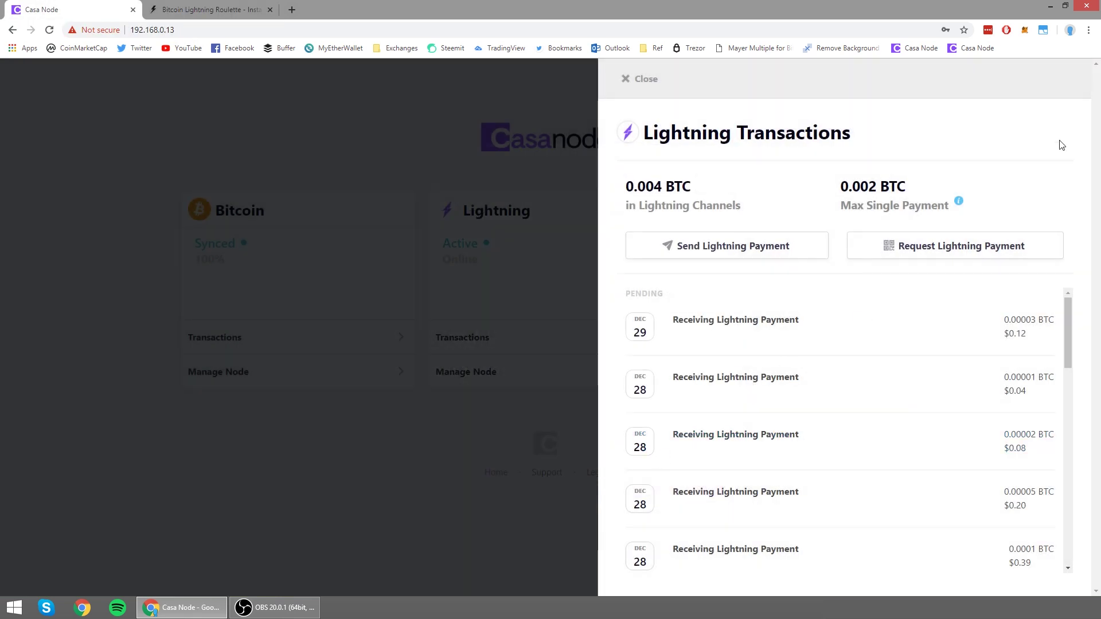
left_click(629, 82)
Step: Order the $0.05 Lightning Test item from the Billfodl LN Store
left_click(191, 10)
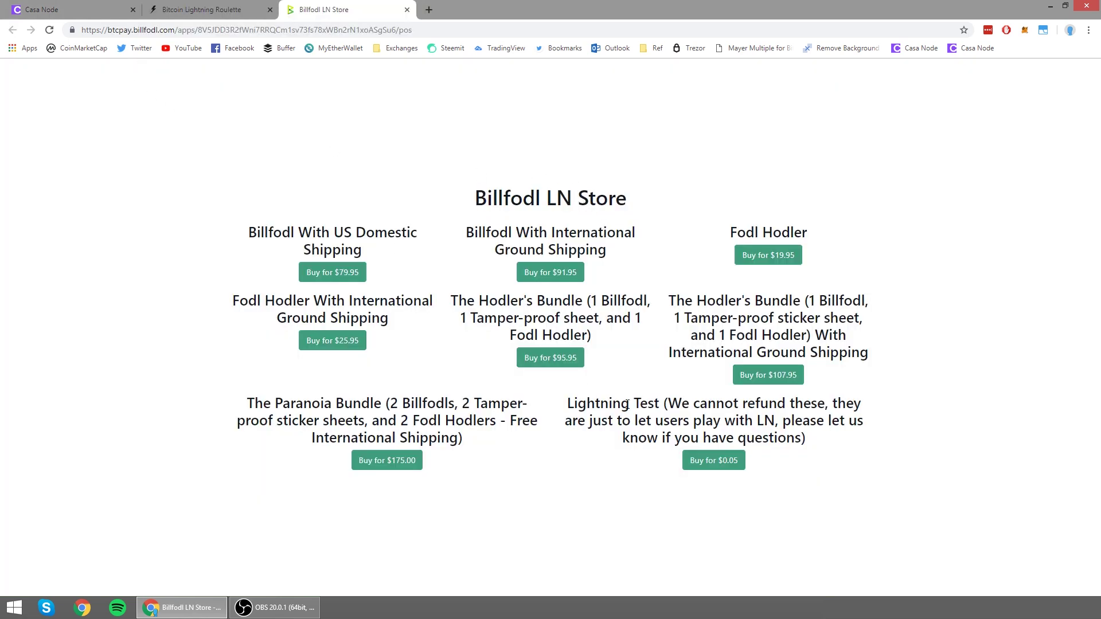
left_click_drag(569, 403, 805, 437)
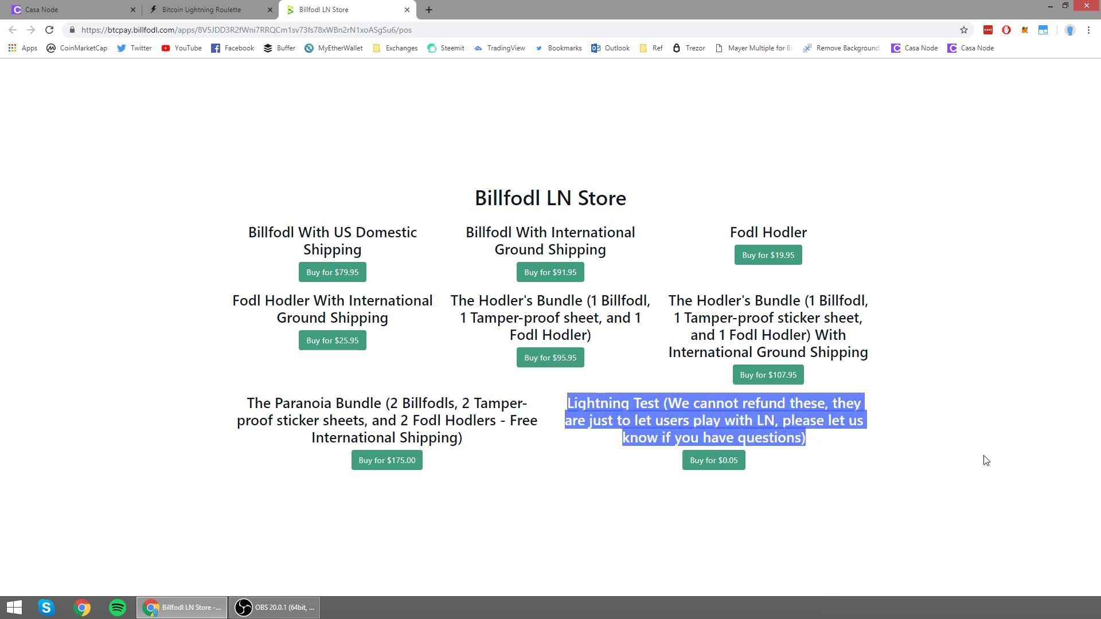
left_click(60, 7)
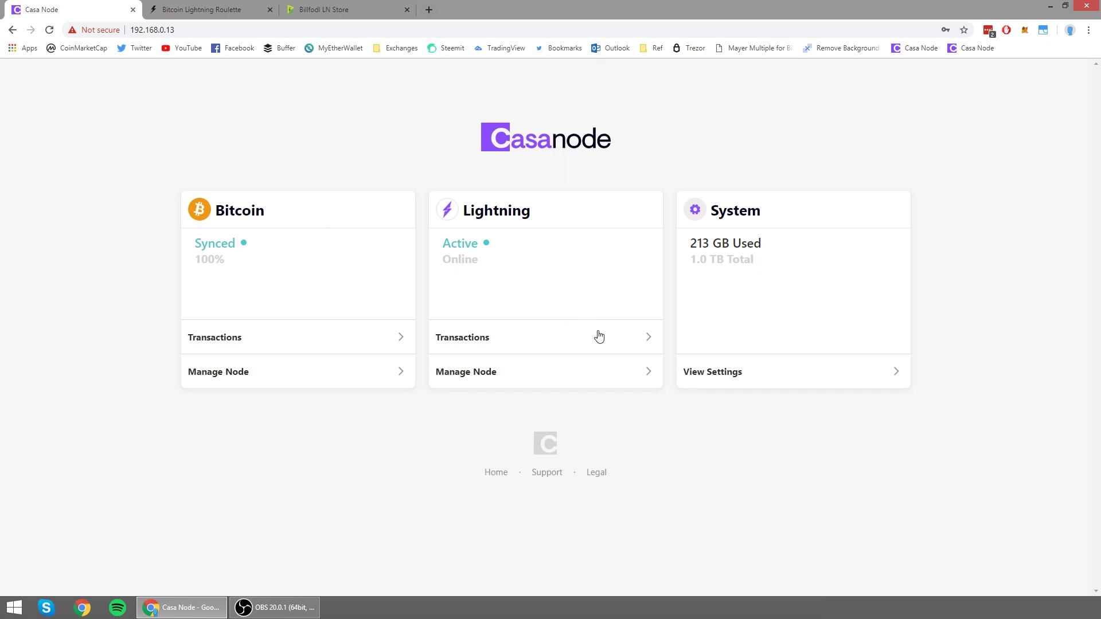
left_click(324, 9)
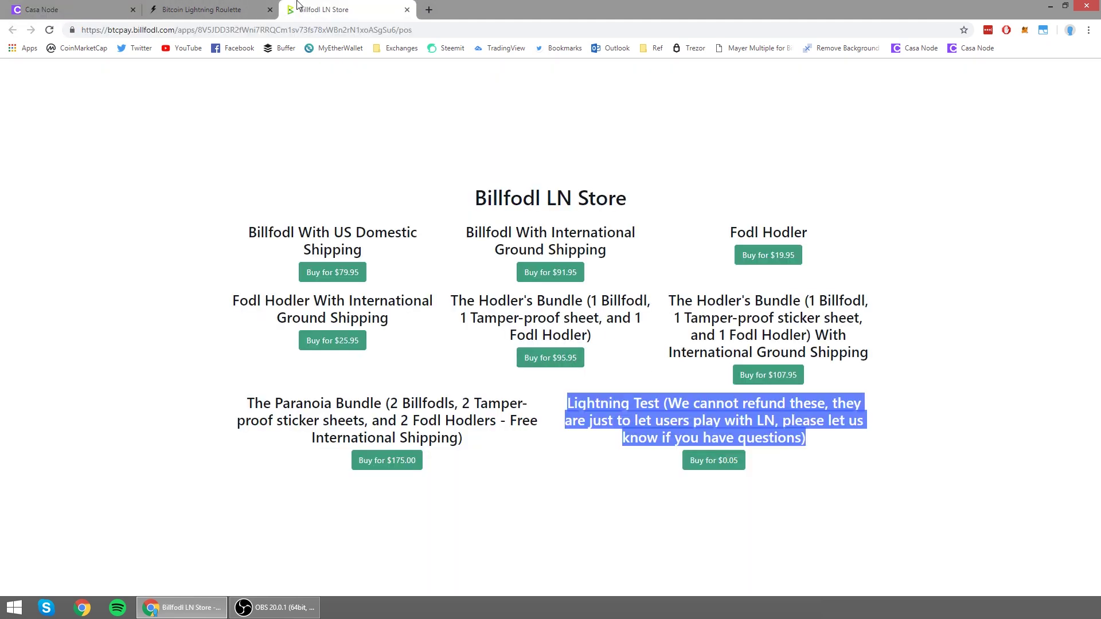
left_click(724, 467)
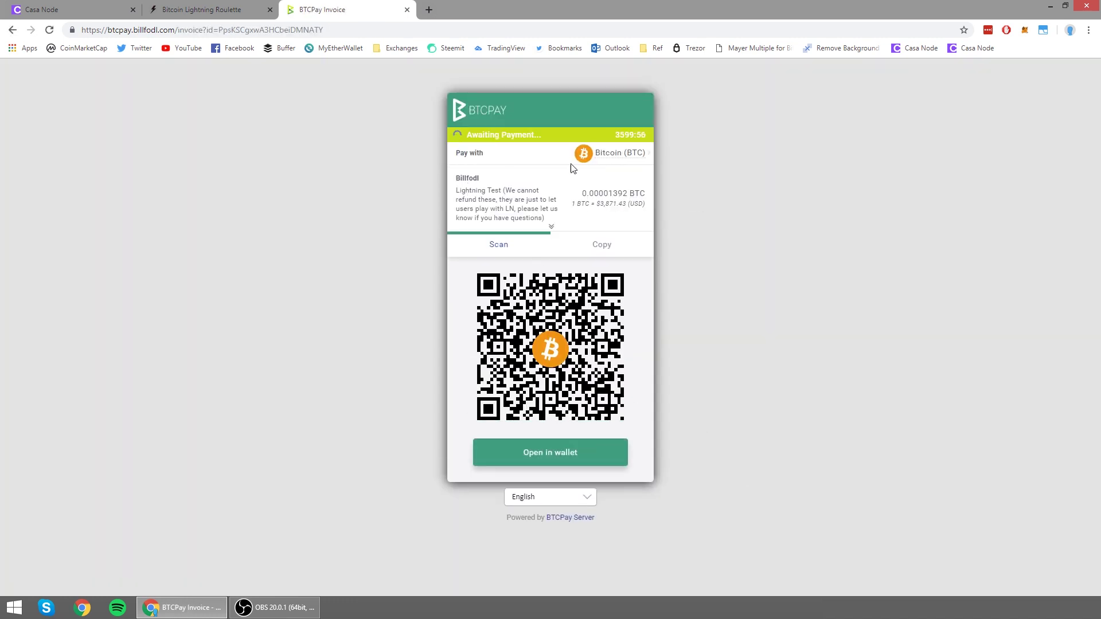
Step: Set the BTCPay payment method to Bitcoin (via Lightning) and copy the BOLT 11 invoice
left_click(634, 155)
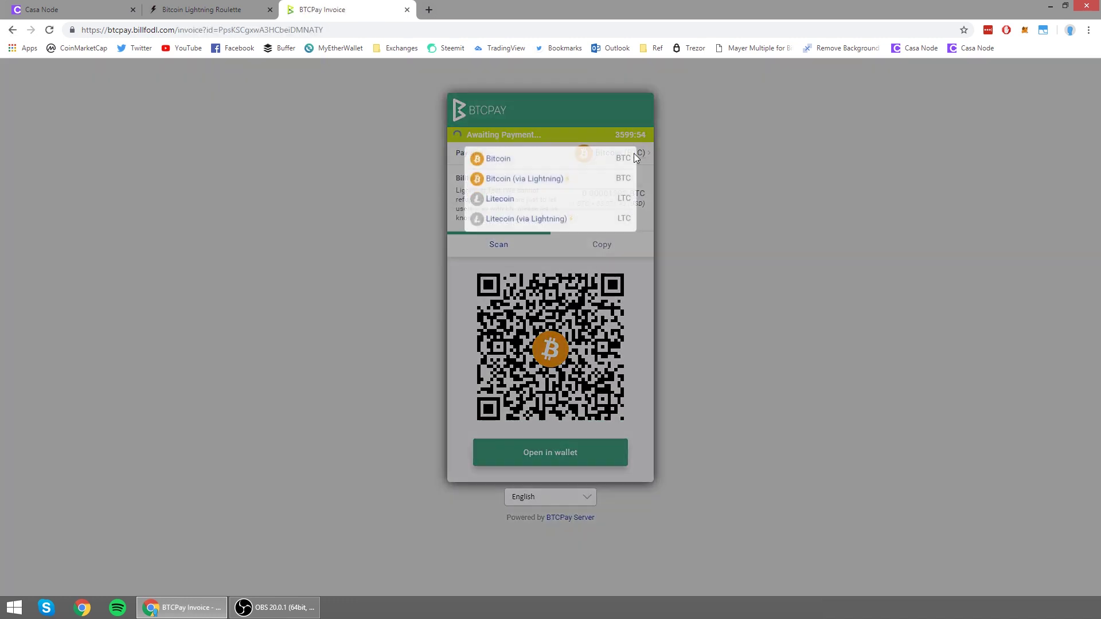
left_click(563, 183)
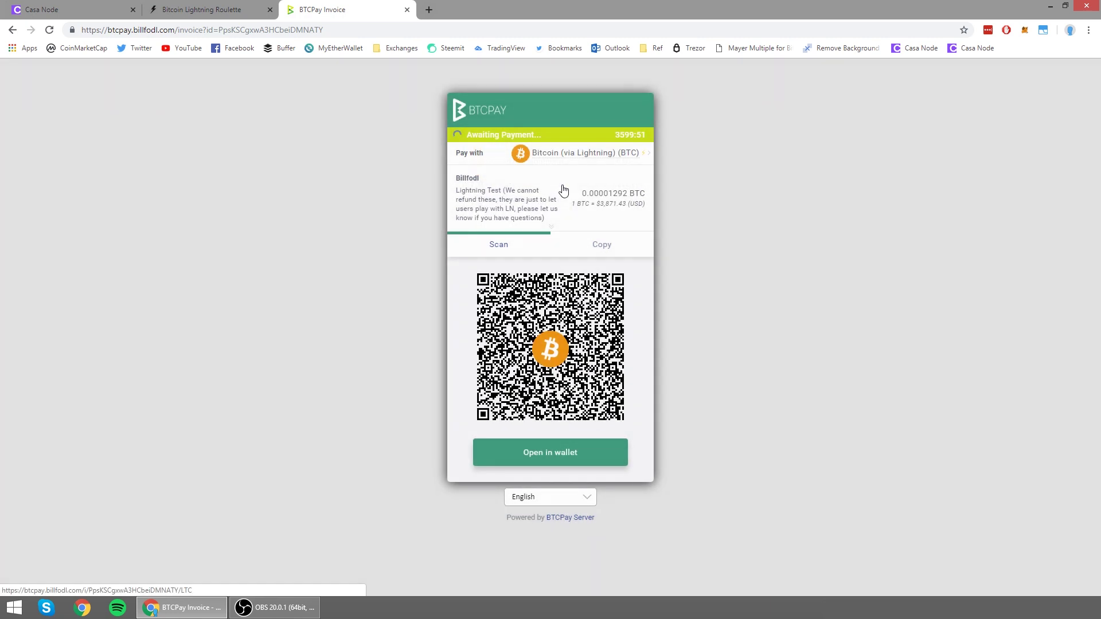
left_click(601, 244)
left_click(559, 356)
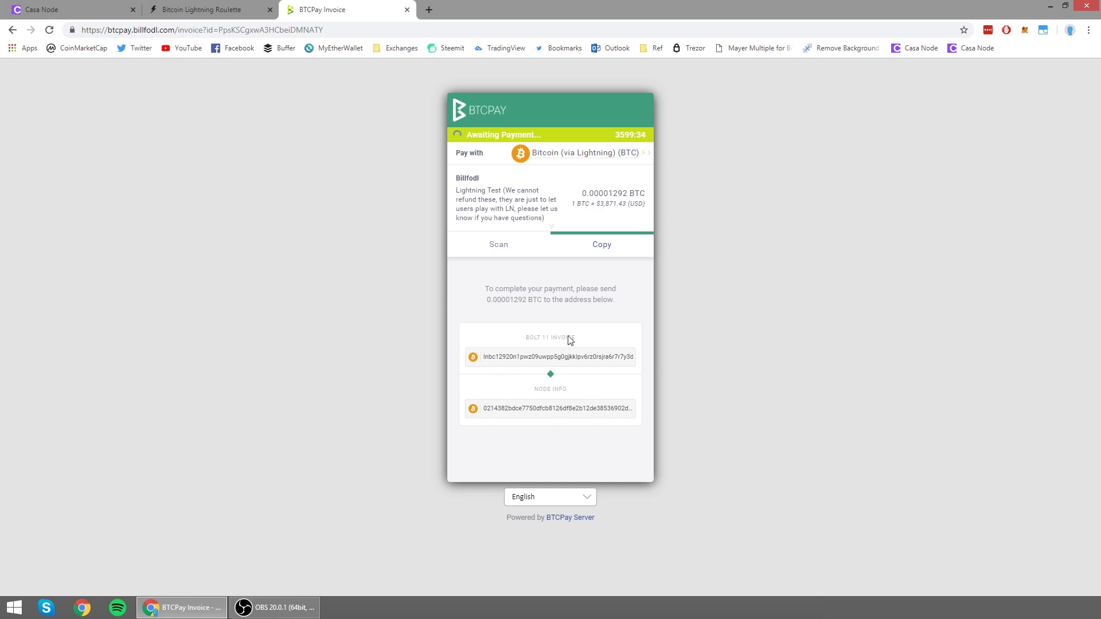
Step: Pay the copied Billfodl invoice from Casa Node over Lightning and check its status on the BTCPay invoice page
left_click(67, 7)
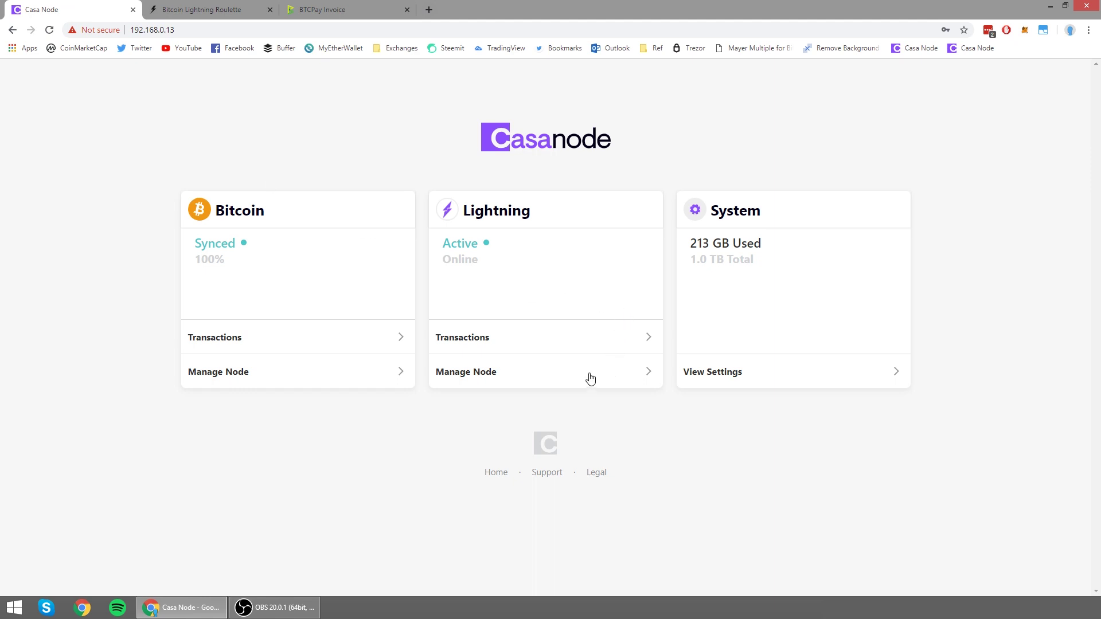
left_click(574, 338)
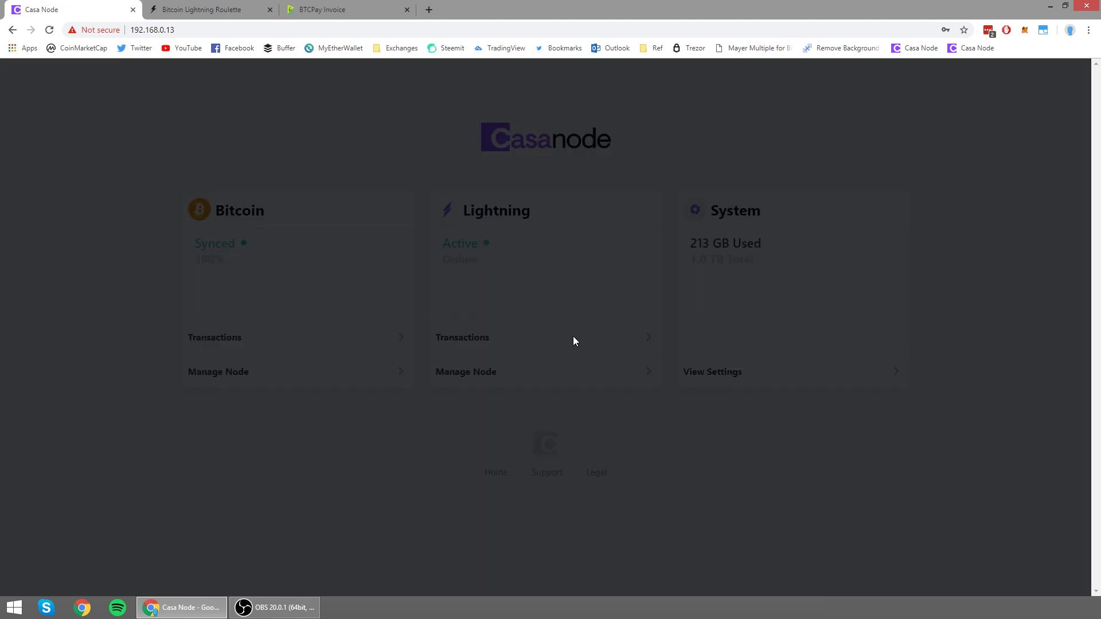
left_click(725, 247)
left_click(479, 321)
right_click(482, 325)
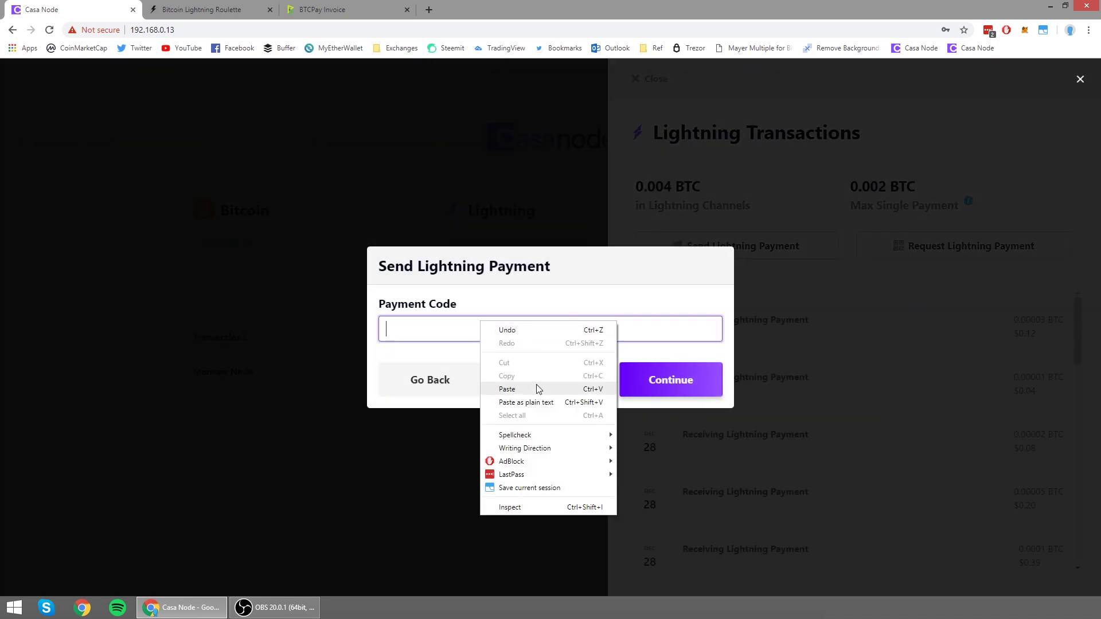
left_click(535, 386)
left_click(659, 380)
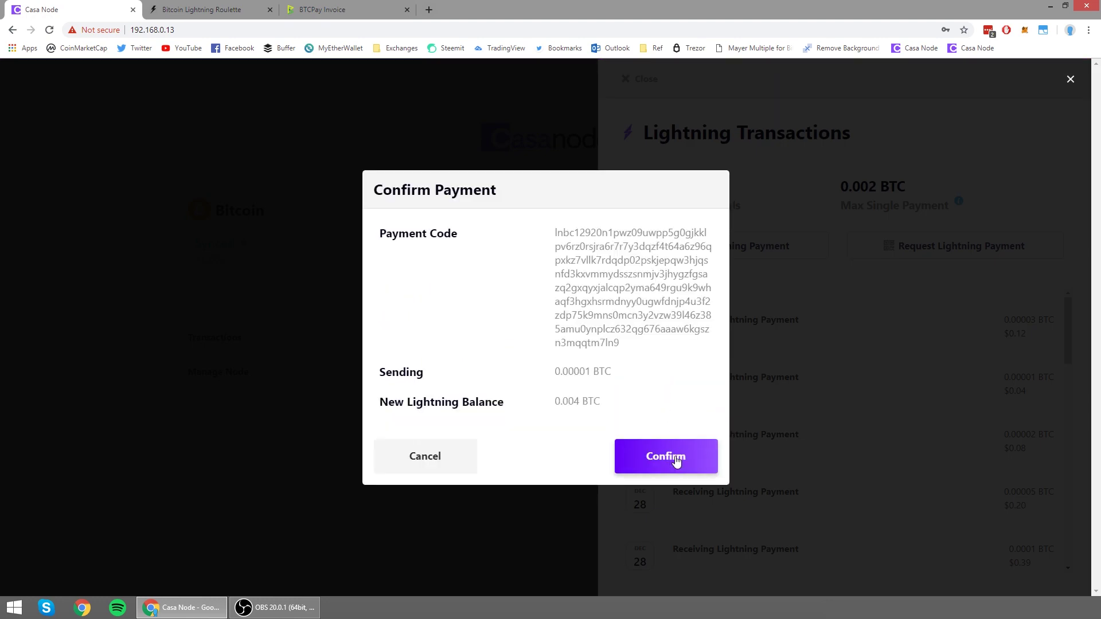
left_click(676, 458)
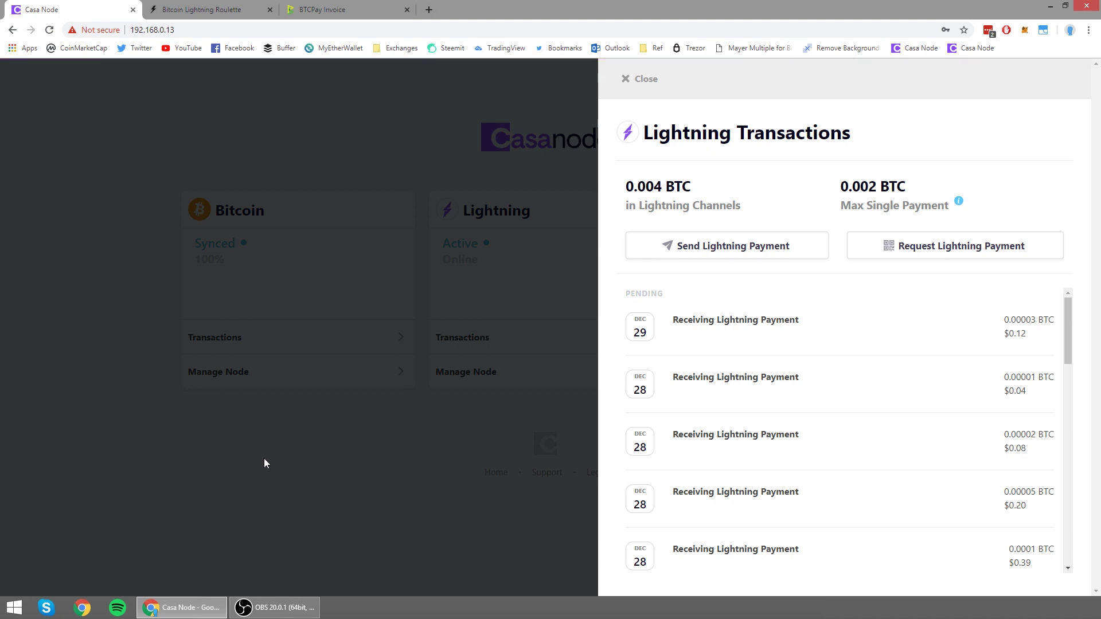
left_click(633, 83)
left_click(358, 7)
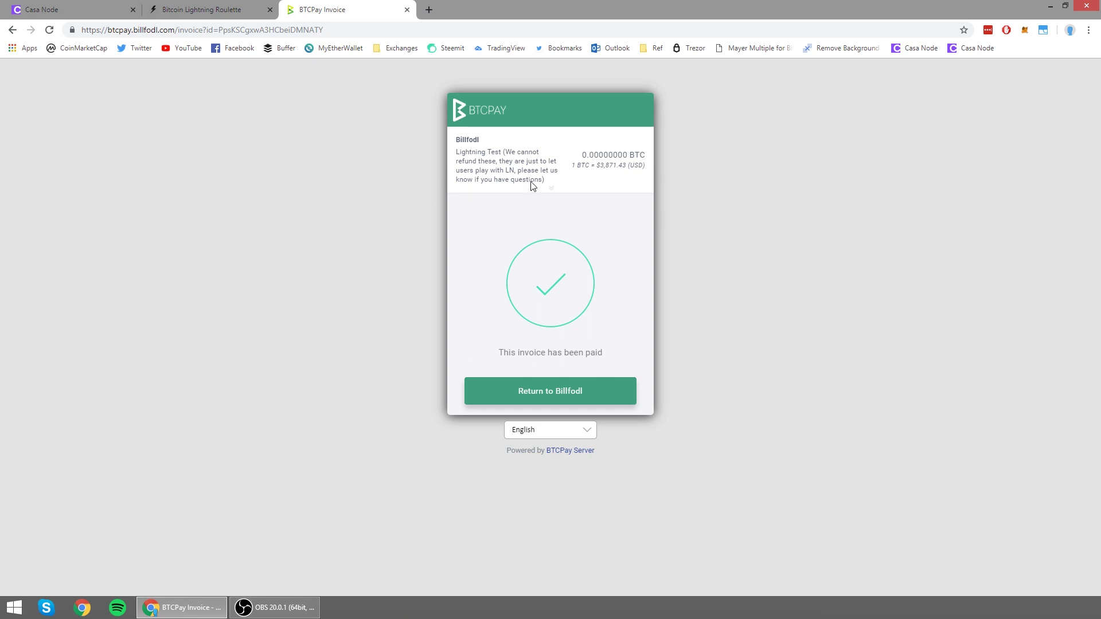
Step: Check the Lightning Roulette balance, then generate a 0.000005 BTC Lightning payment request in Casa Node and copy it
left_click(201, 9)
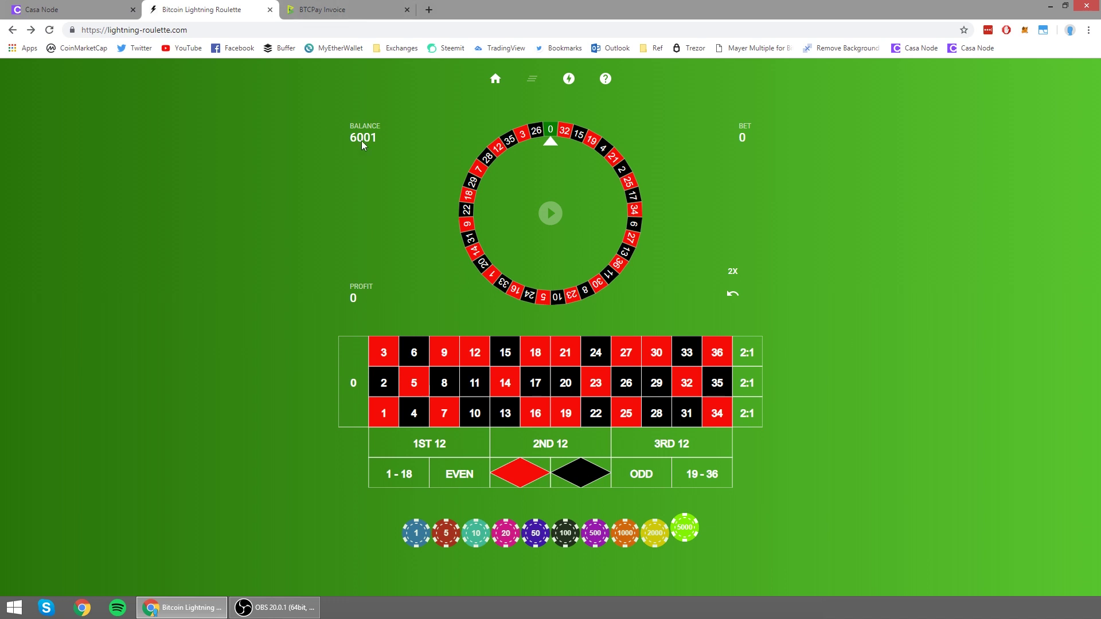
left_click(46, 9)
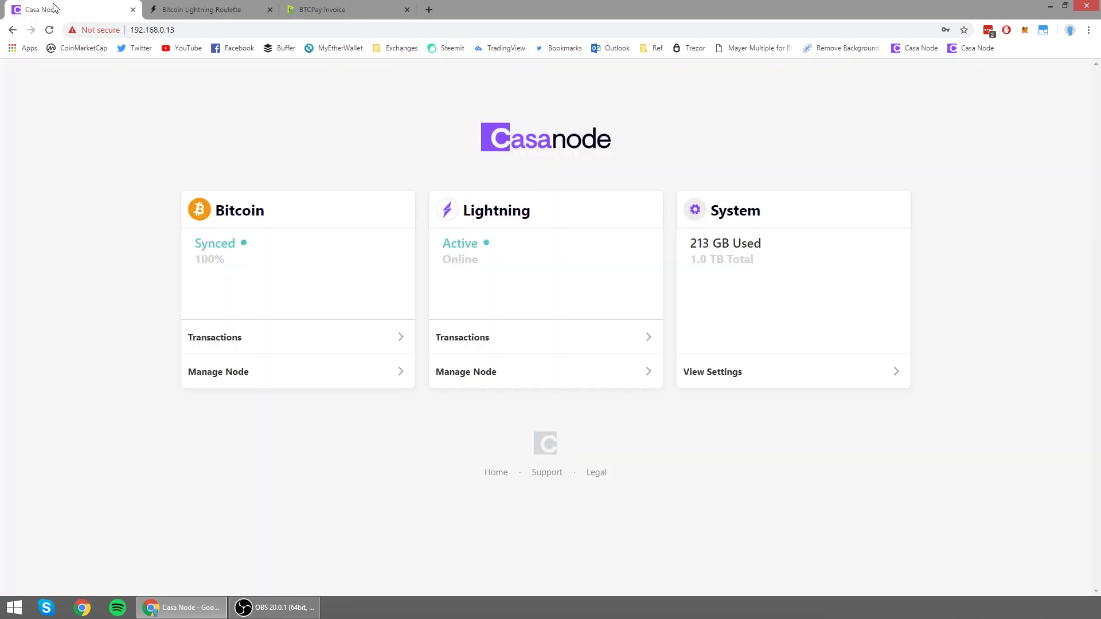
left_click(559, 341)
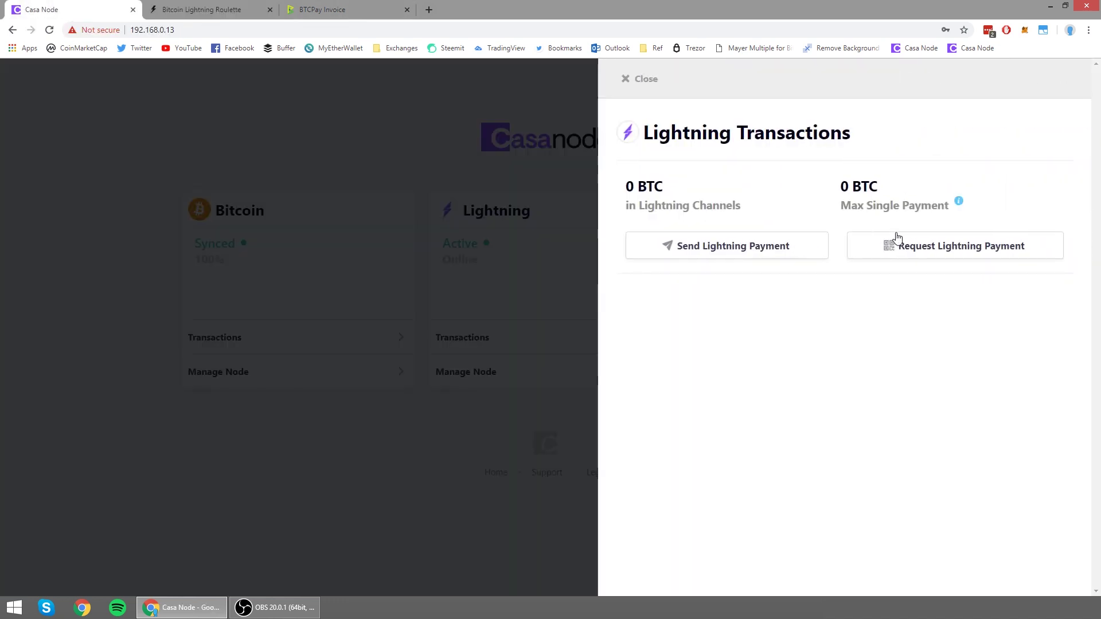
left_click(912, 250)
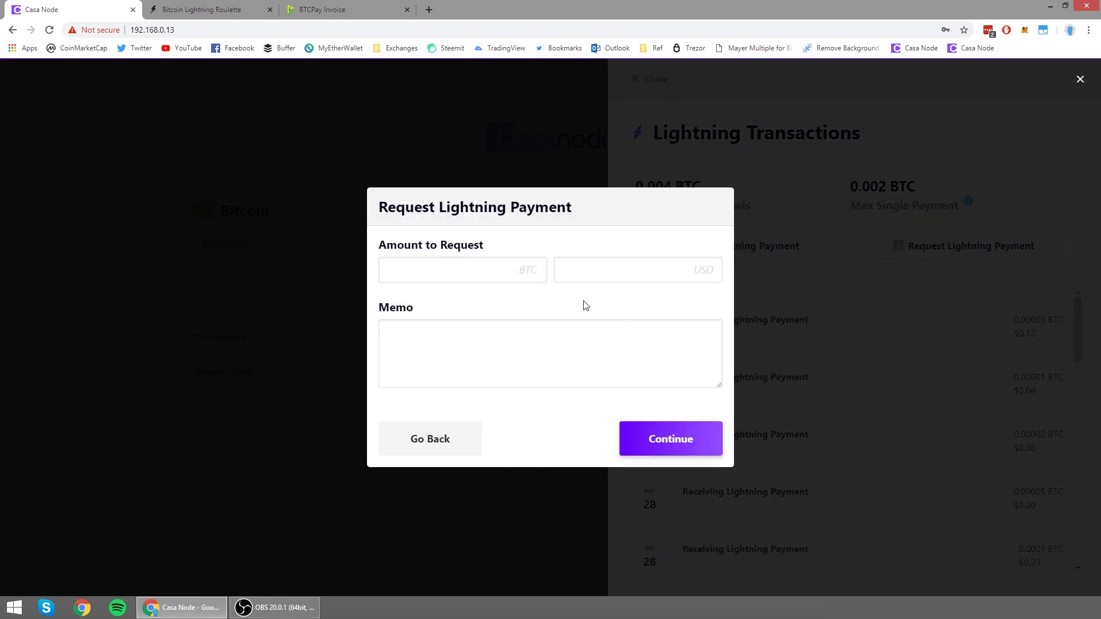
left_click(450, 274)
type("0.")
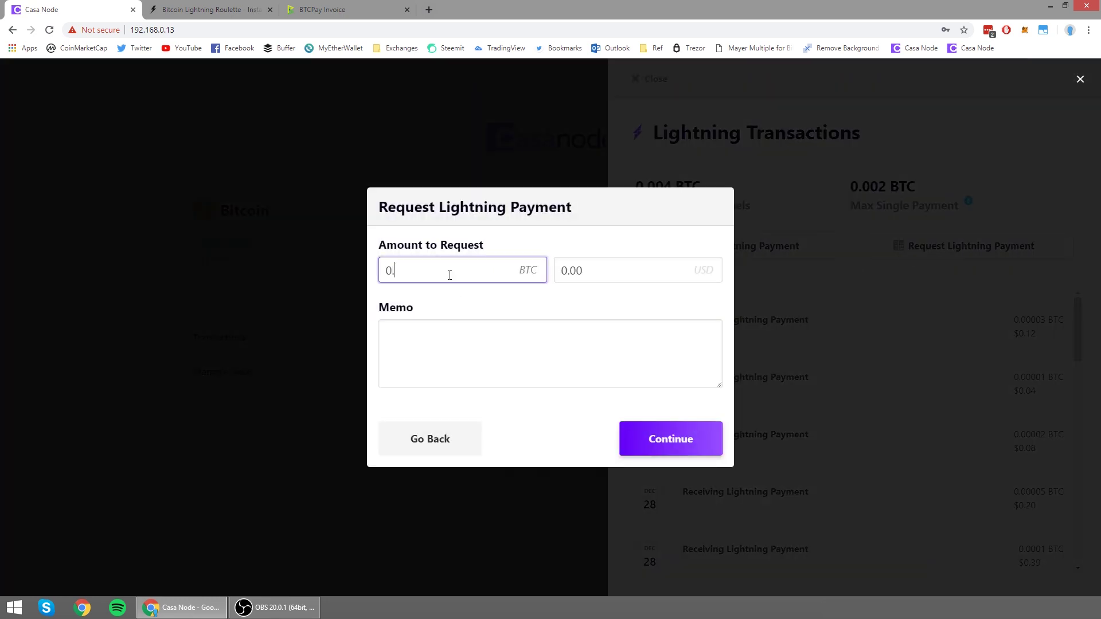
type("000005")
left_click(665, 440)
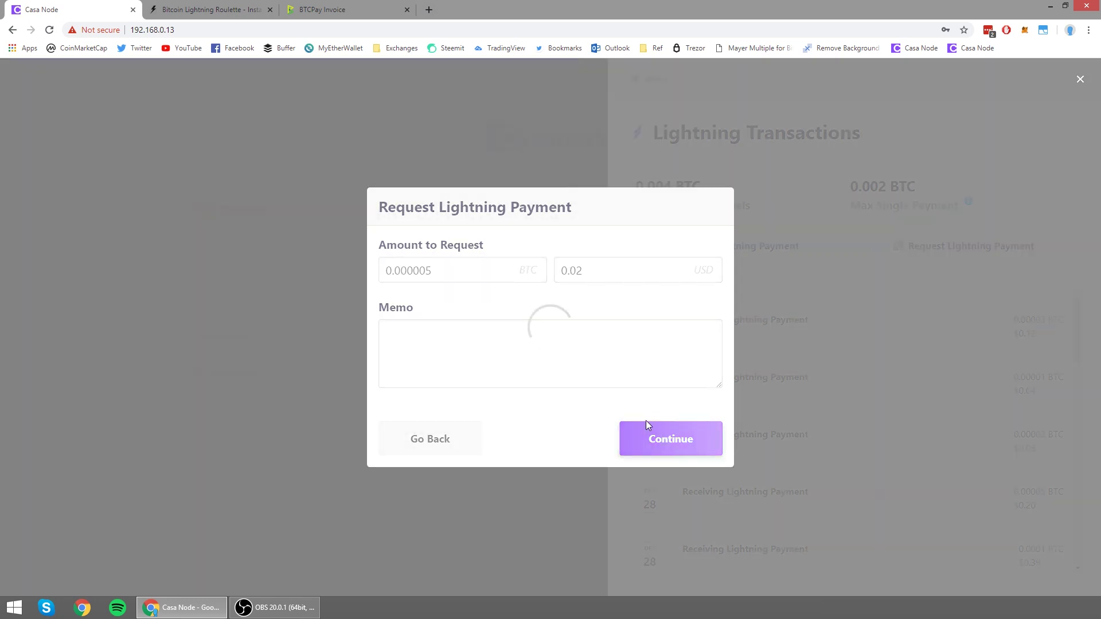
left_click(673, 296)
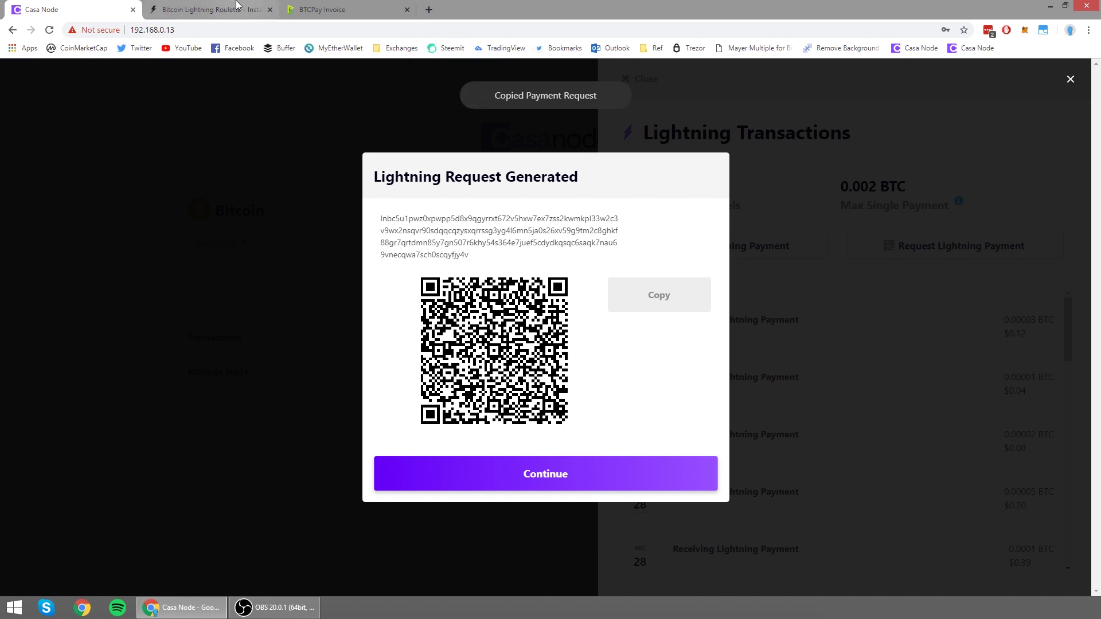
Step: Replace the old invoice on the Lightning Roulette withdrawal page with the copied request, submit the withdrawal and reload the site
left_click(212, 10)
left_click(690, 222)
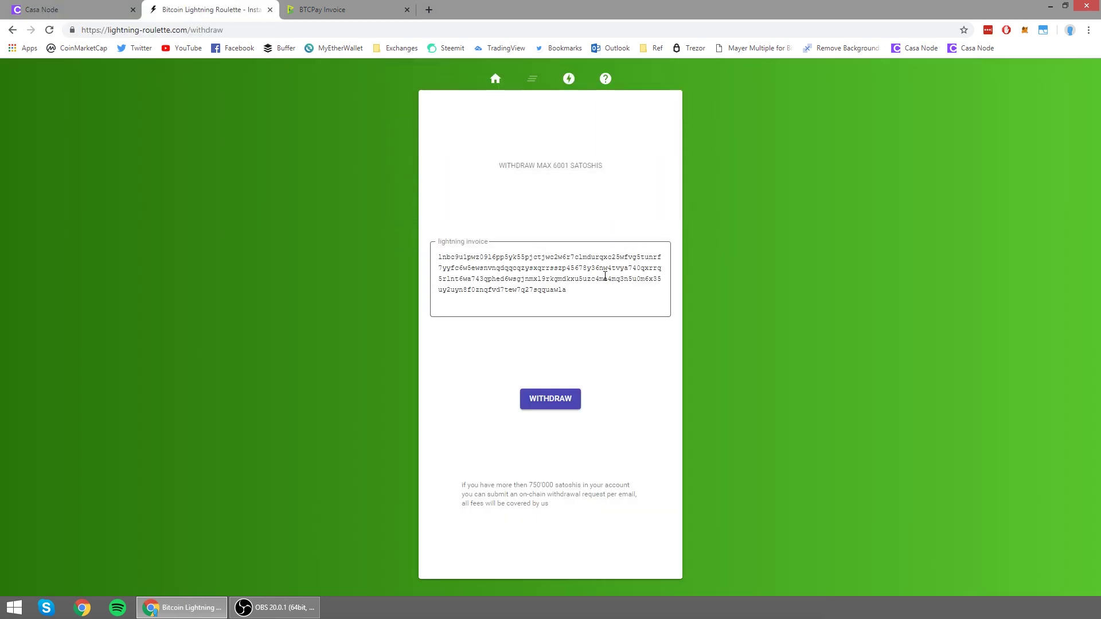
left_click_drag(585, 290, 416, 248)
right_click(473, 267)
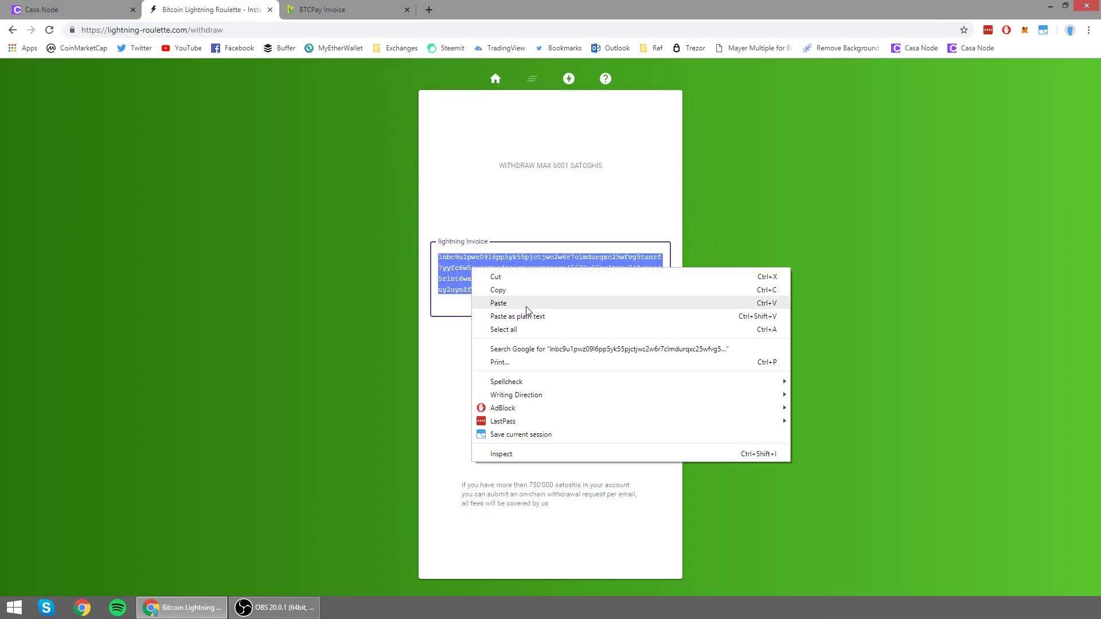
left_click(505, 300)
left_click(567, 406)
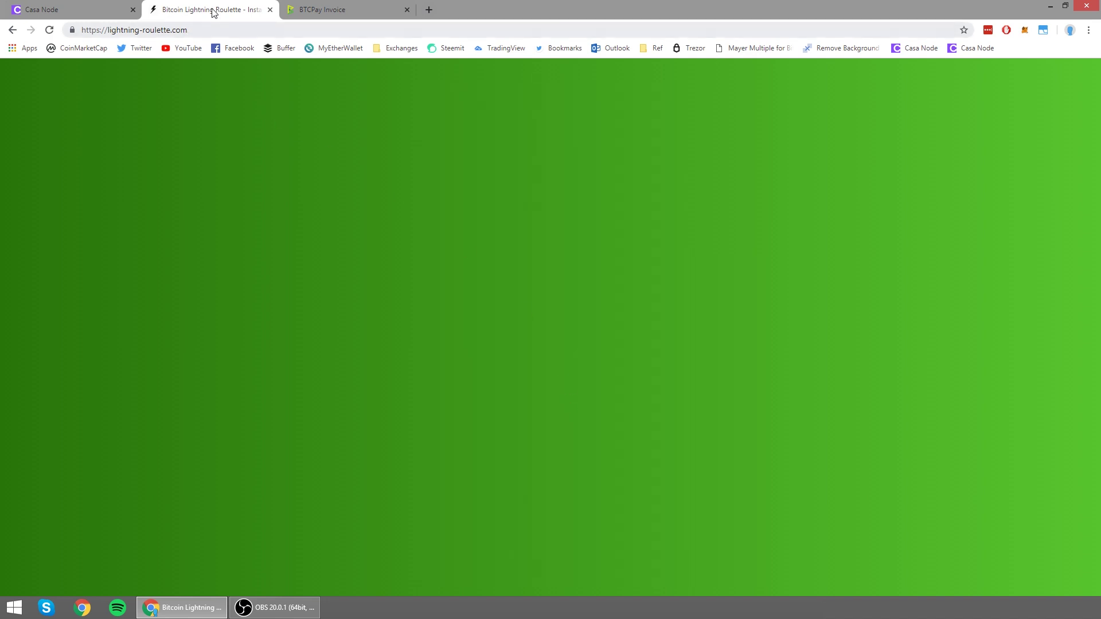
left_click(49, 30)
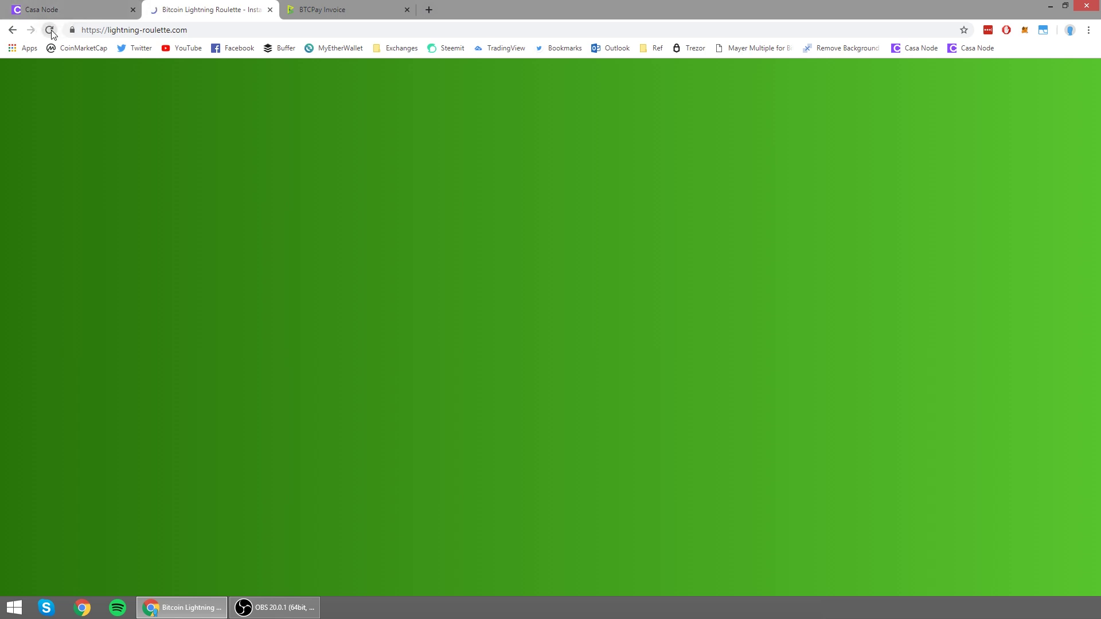
Step: Switch back to Casa Node, dismiss the generated payment request and close the Lightning transactions view
left_click(82, 10)
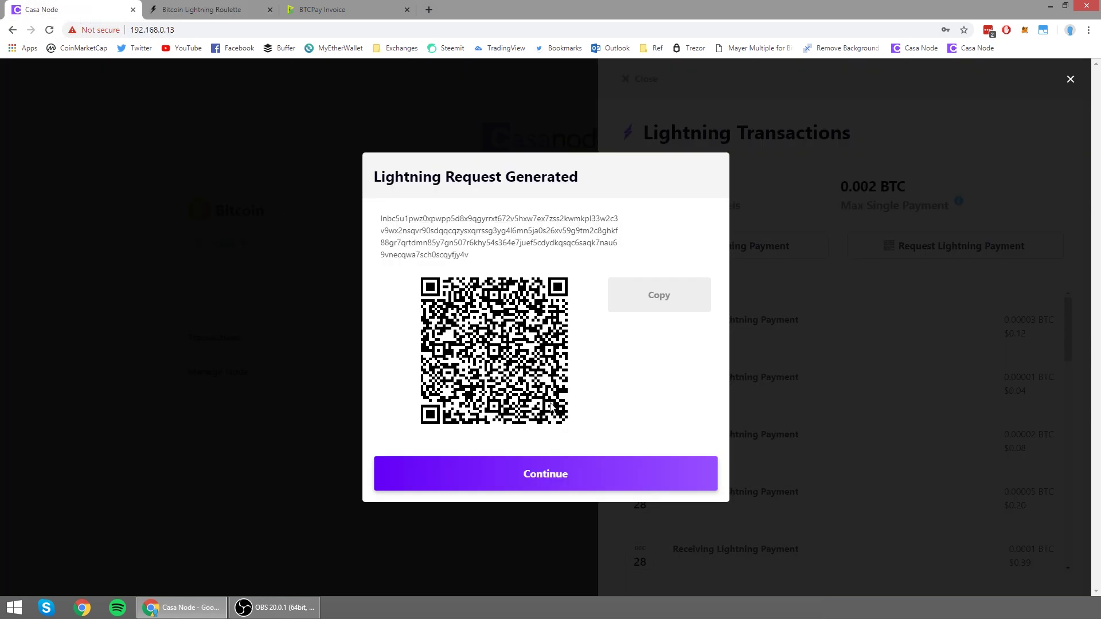
left_click(606, 483)
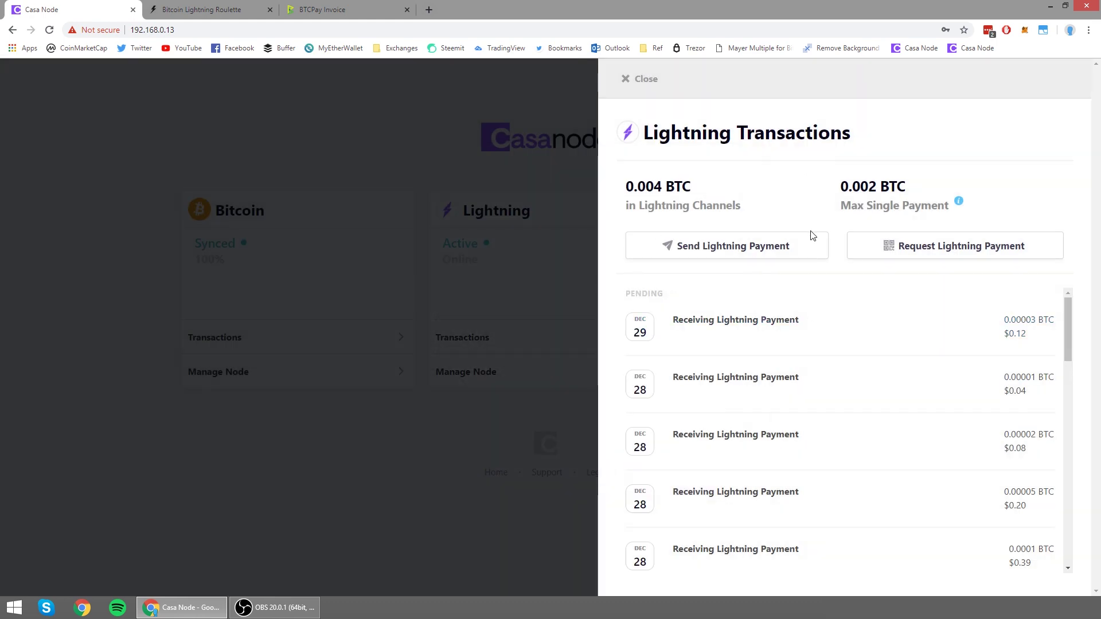
left_click(619, 91)
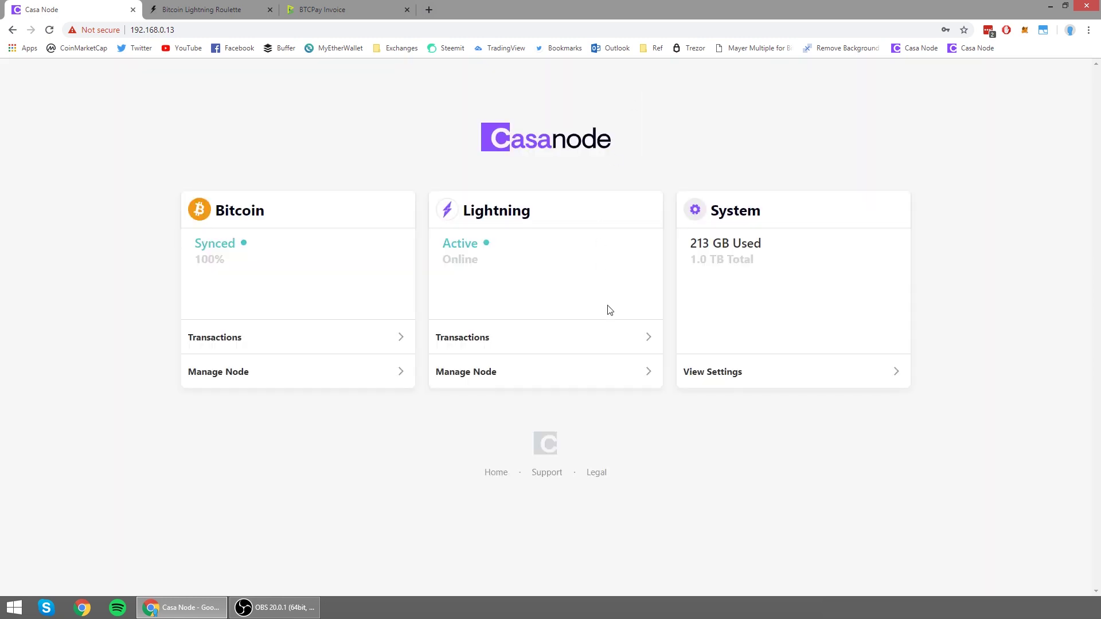
Step: Open the Autopilot channel management of the Lightning node and close the 0.0010 BTC Autopilot channel
left_click(625, 372)
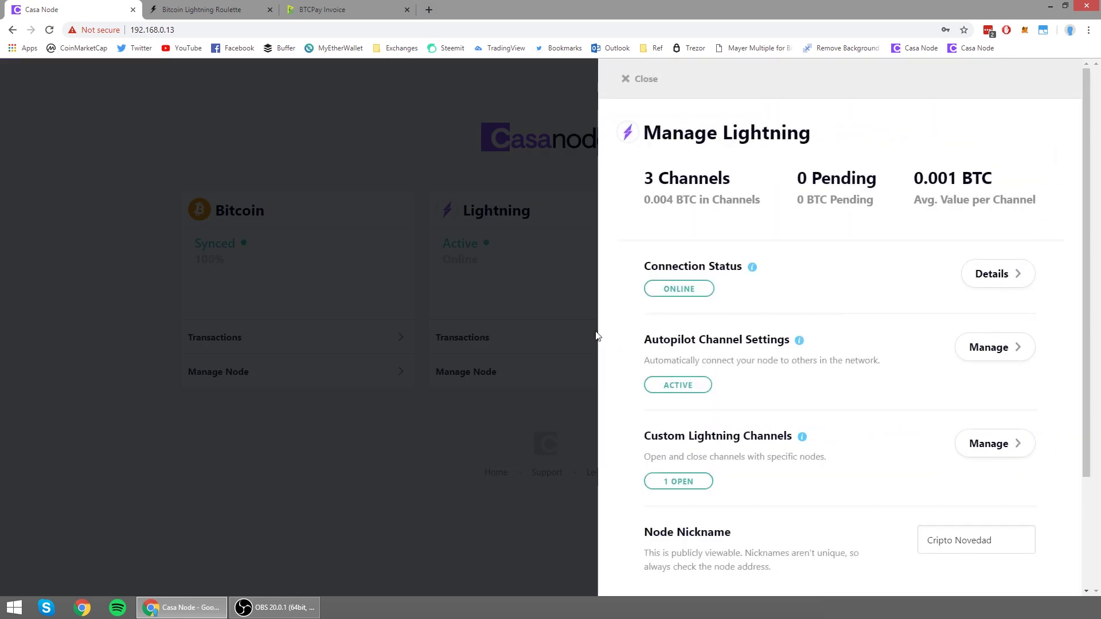
left_click(350, 218)
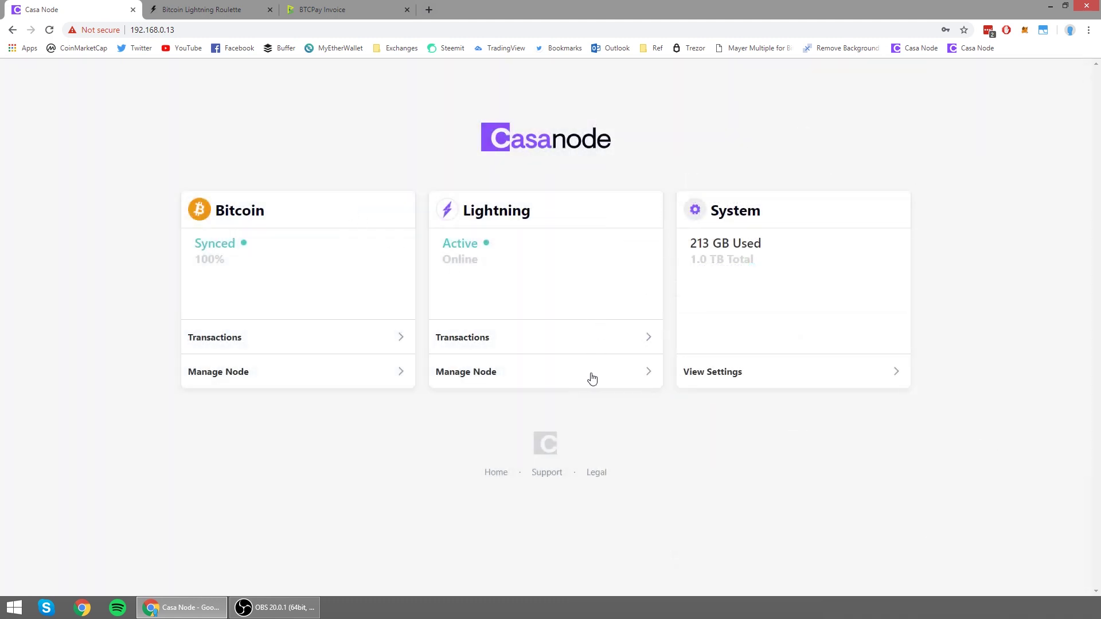
left_click(480, 376)
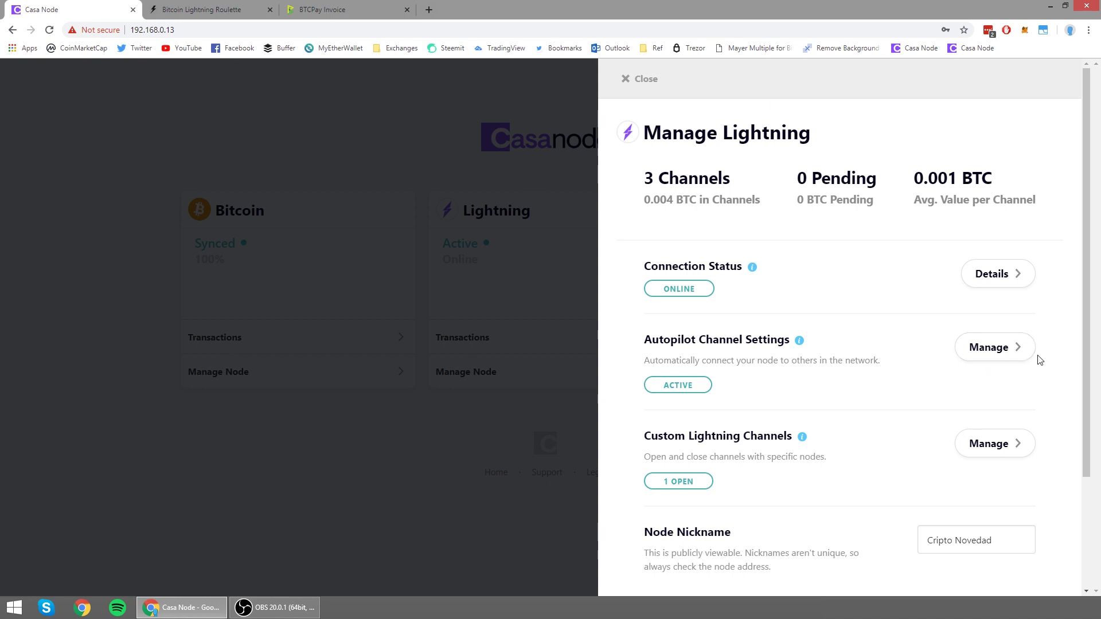
left_click(998, 352)
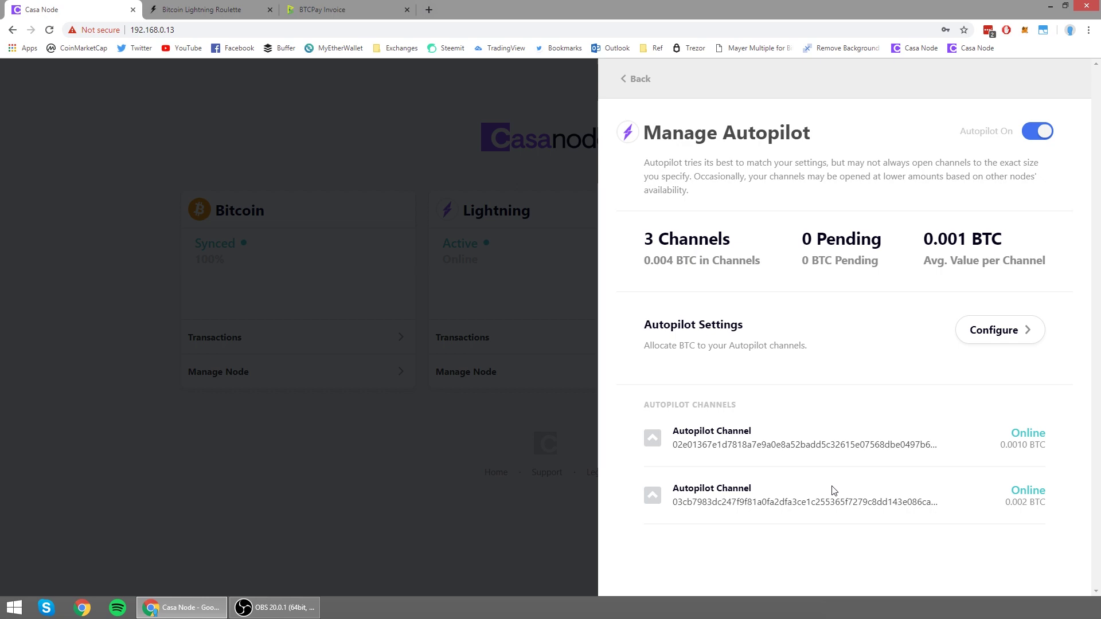
left_click(830, 448)
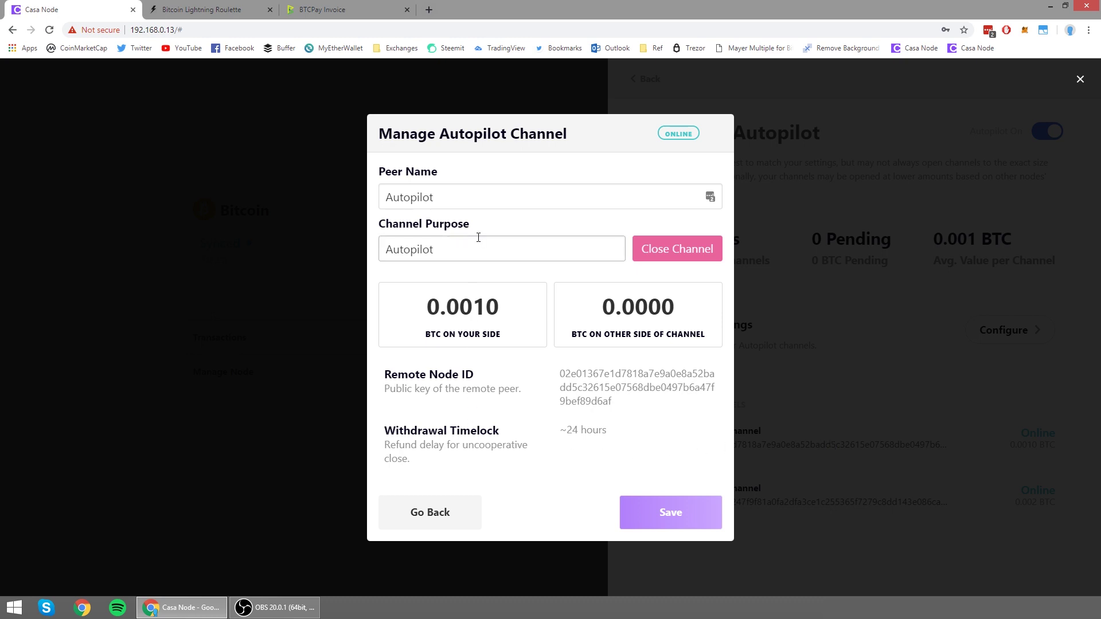
left_click(679, 254)
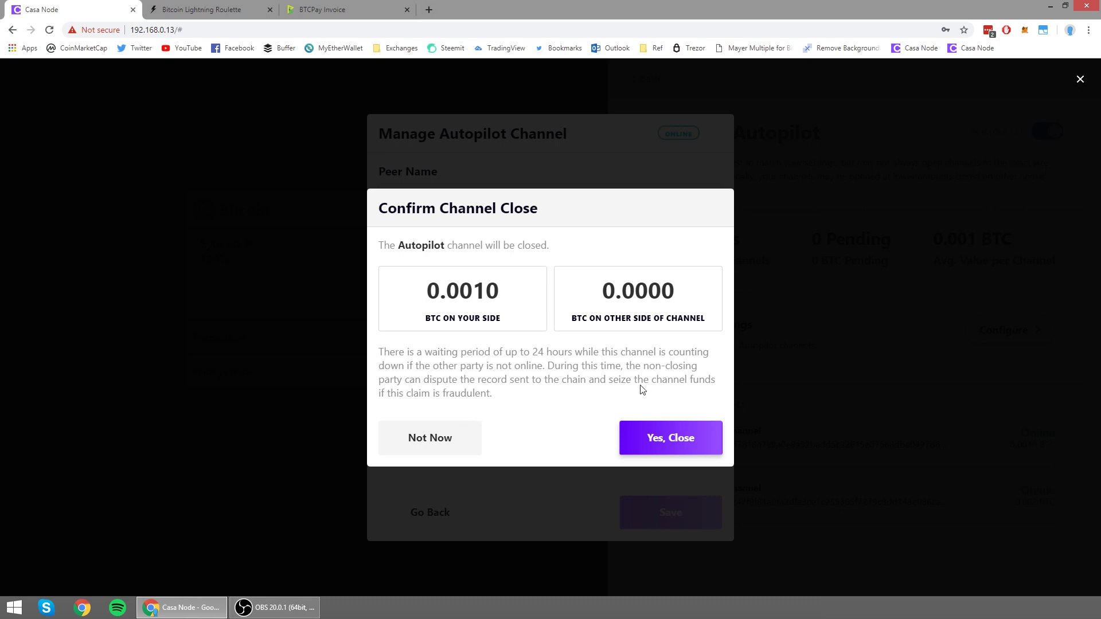
left_click(683, 438)
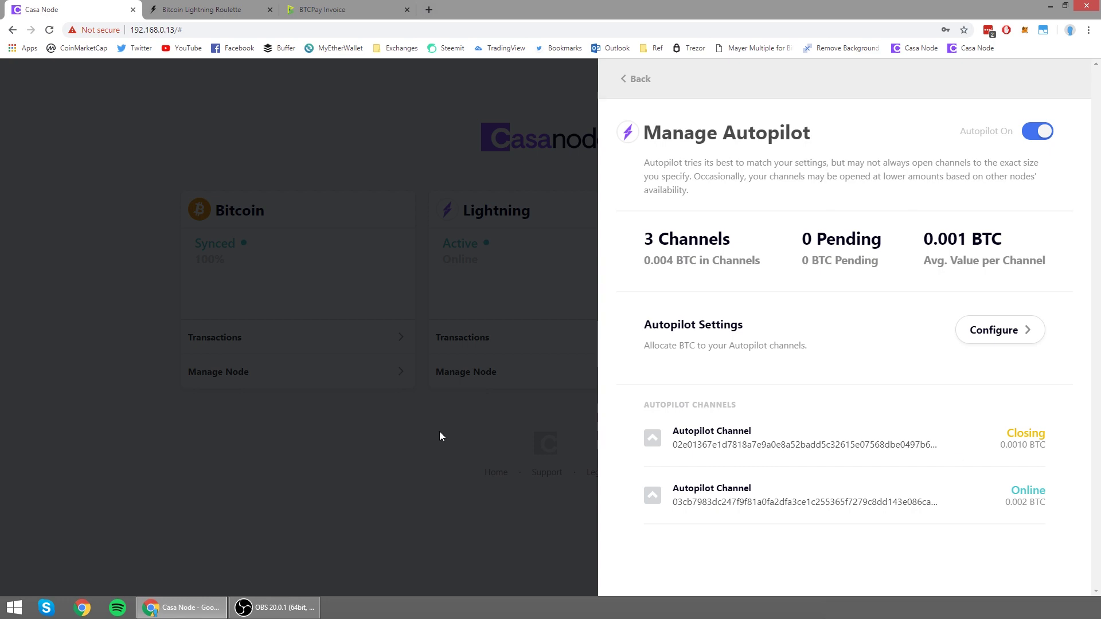
Step: Close the remaining 0.002 BTC Autopilot channel and confirm the closure
left_click(763, 493)
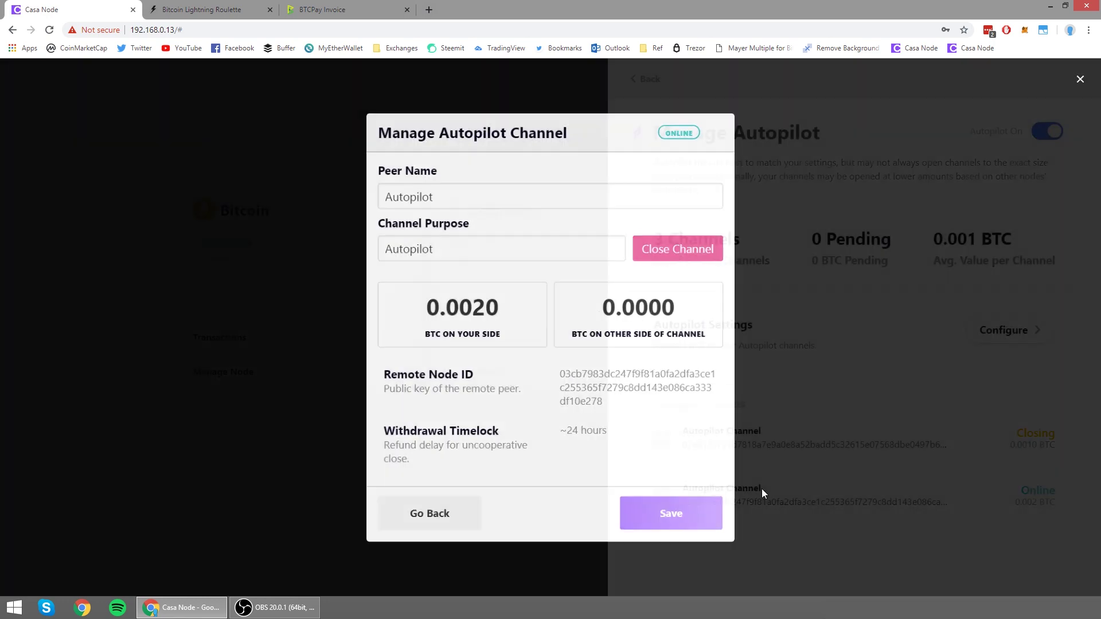
left_click(677, 251)
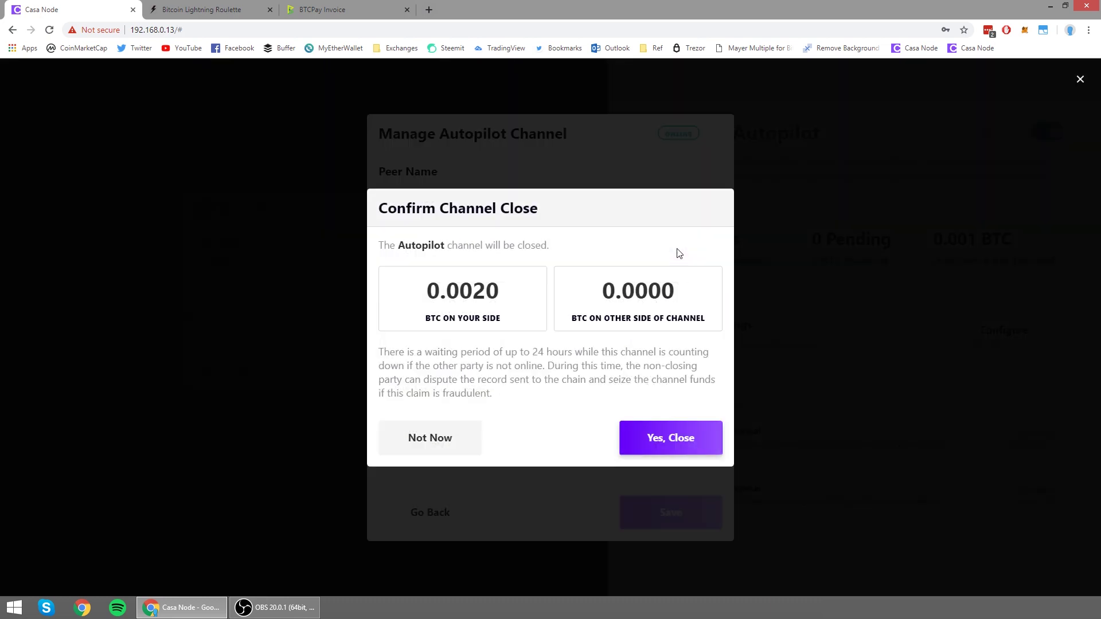
left_click(683, 441)
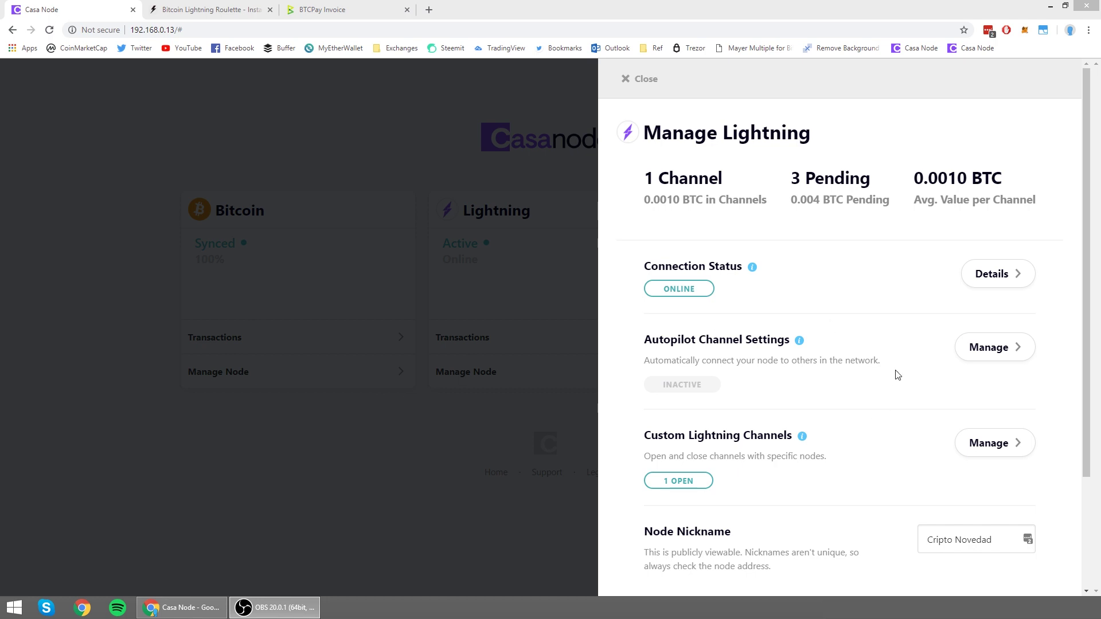
Step: Review the status of each Autopilot channel and return to the Lightning management overview
left_click(986, 353)
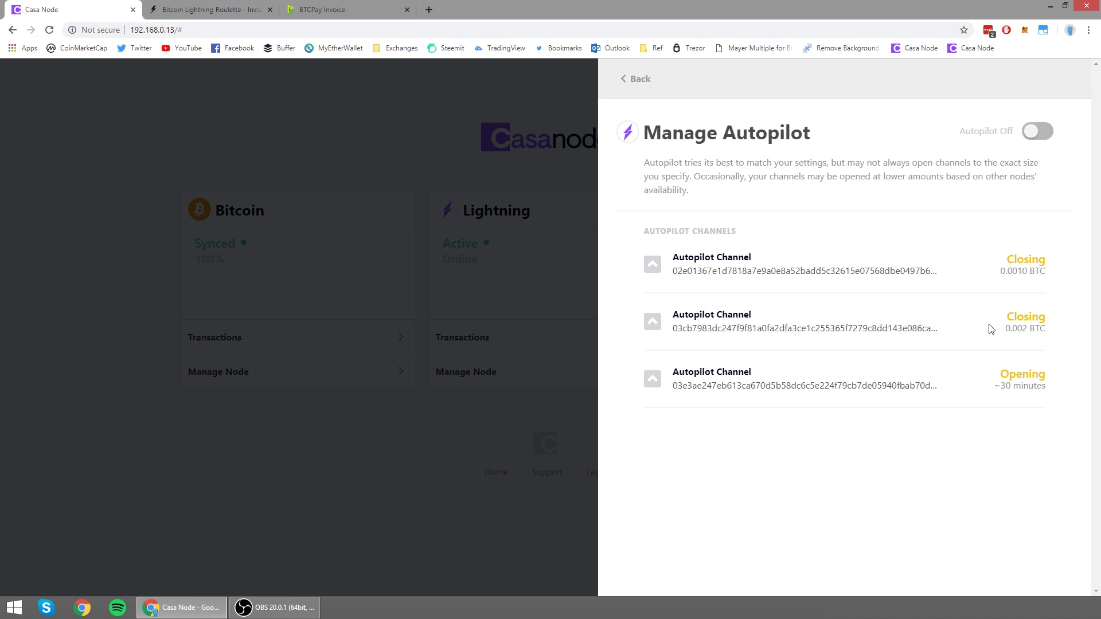
left_click_drag(1002, 377, 1047, 372)
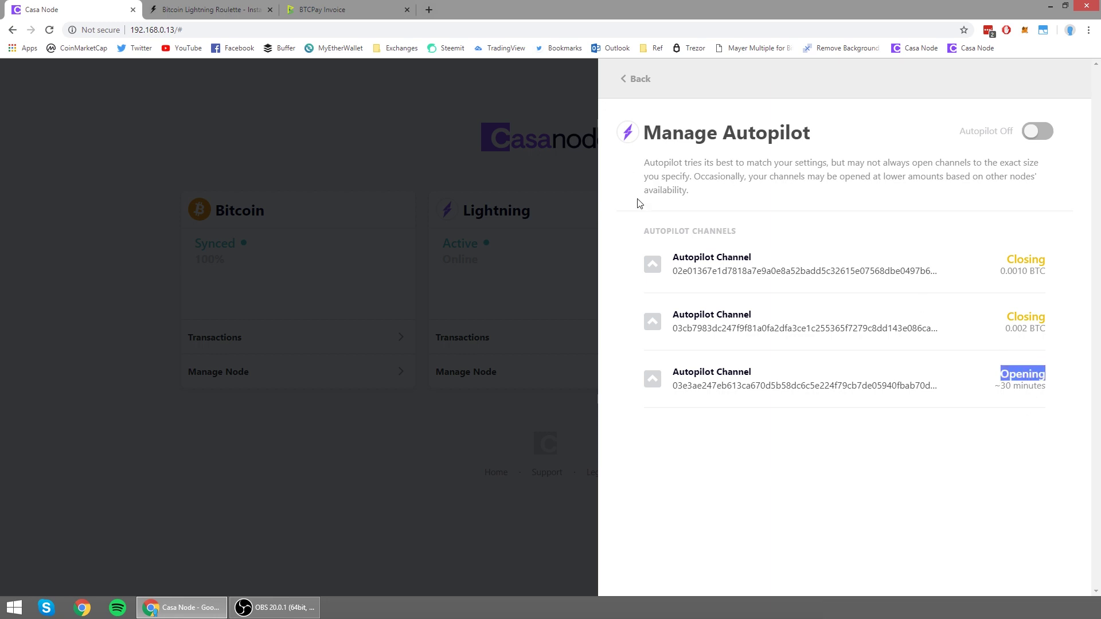
left_click(639, 81)
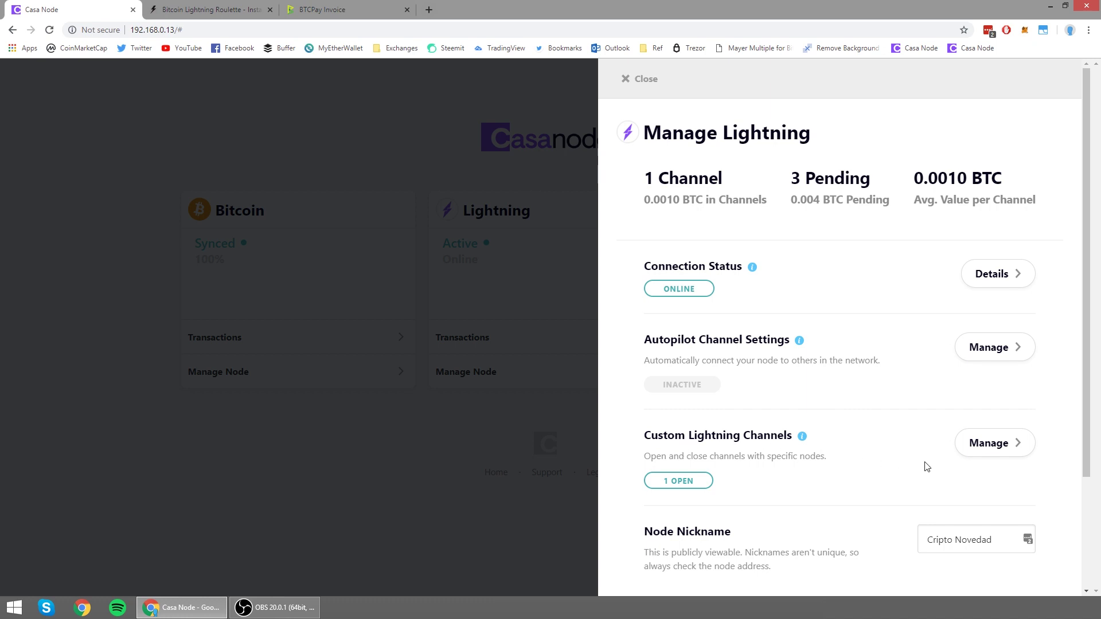
Step: Close the custom Lightning channel with the peer Roulette and confirm the closure
left_click(984, 446)
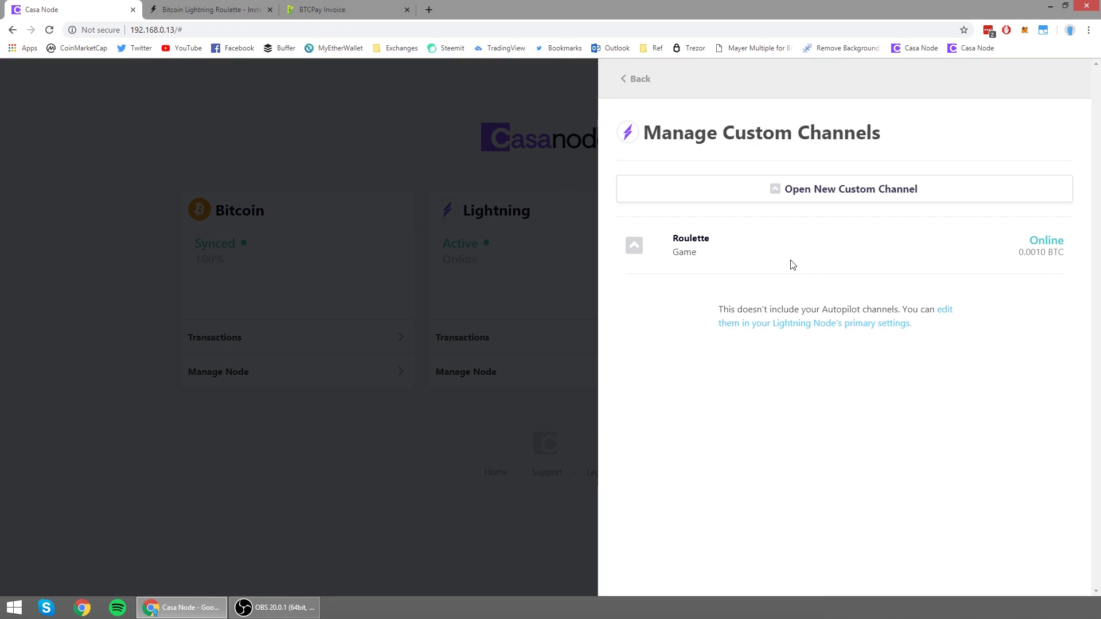
left_click(699, 257)
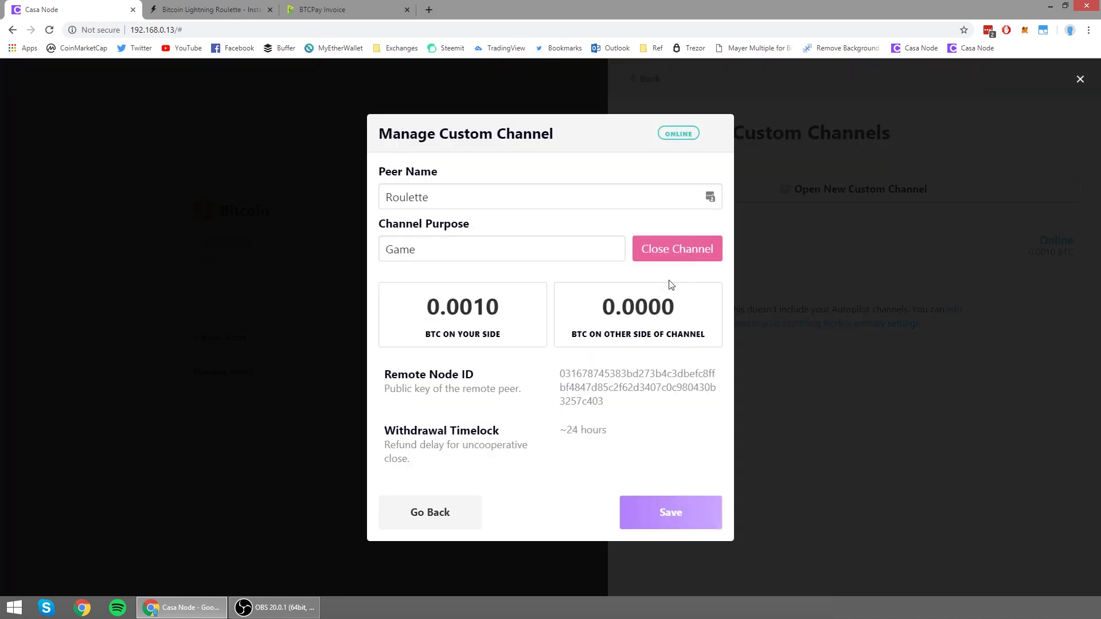
left_click(685, 256)
left_click(675, 438)
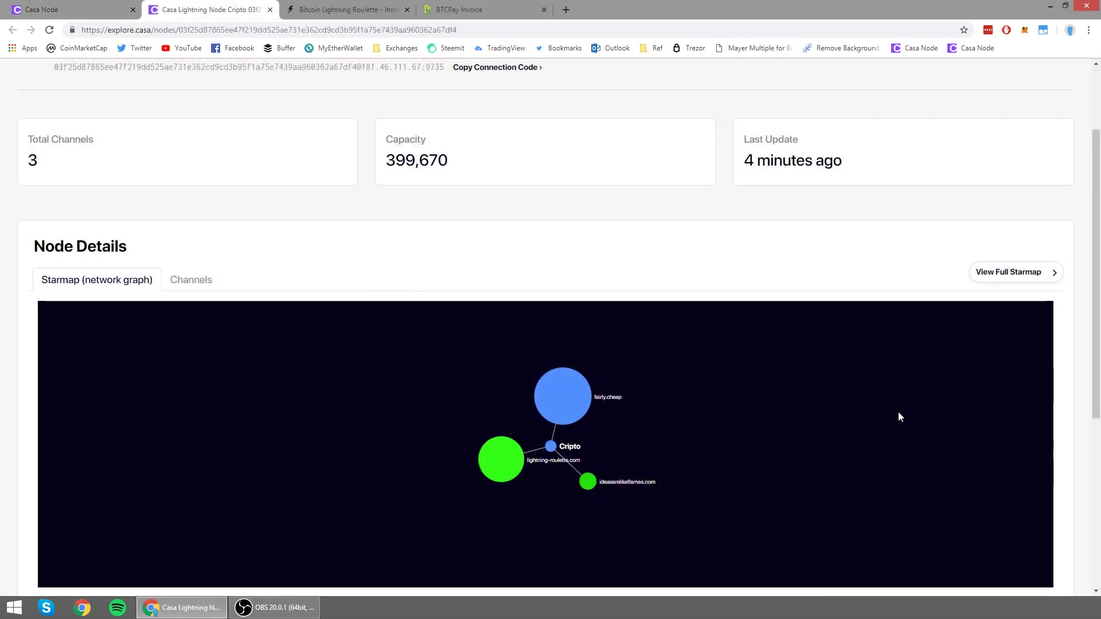
Step: Examine the node's network graph and the capacities in its channel list on Lightning Explorer
scroll(889, 407, "up", 2)
scroll(890, 407, "down", 1)
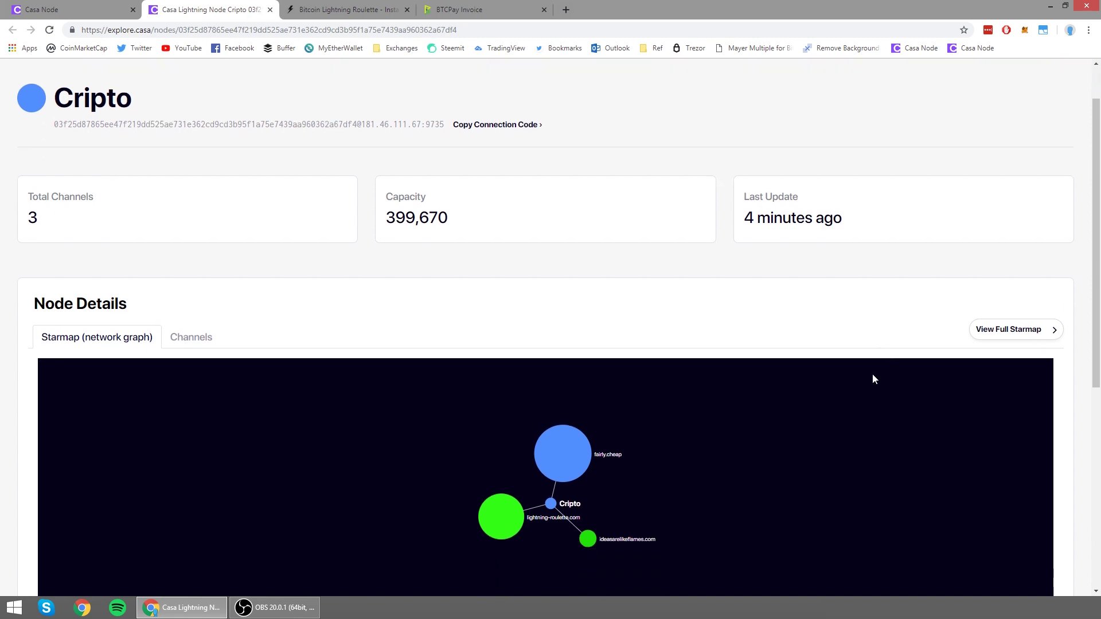
scroll(419, 247, "up", 1)
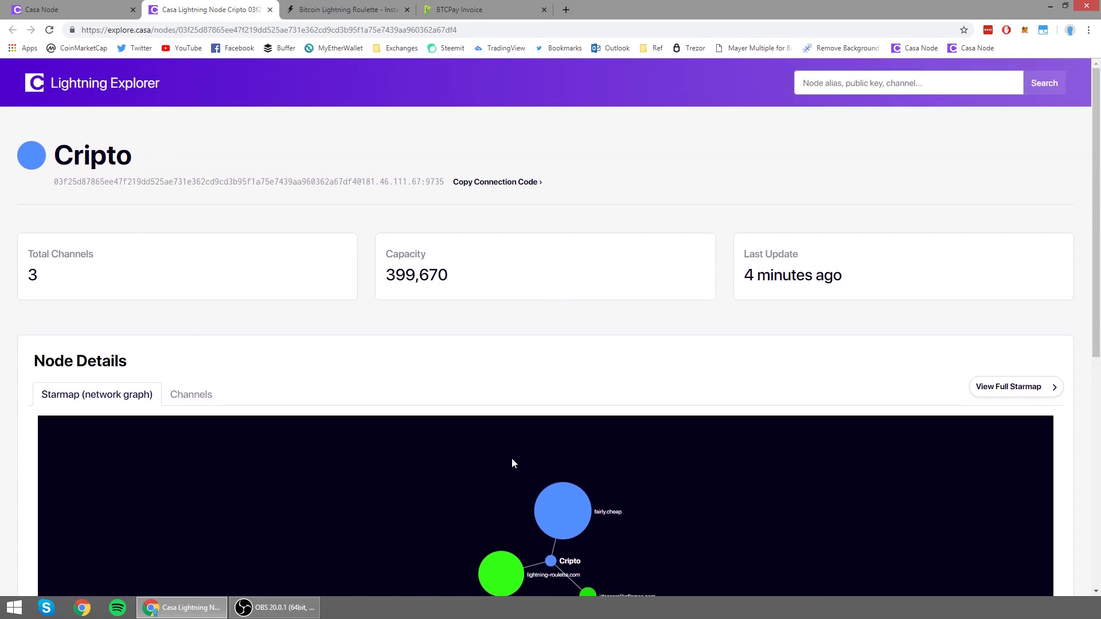
scroll(512, 463, "down", 3)
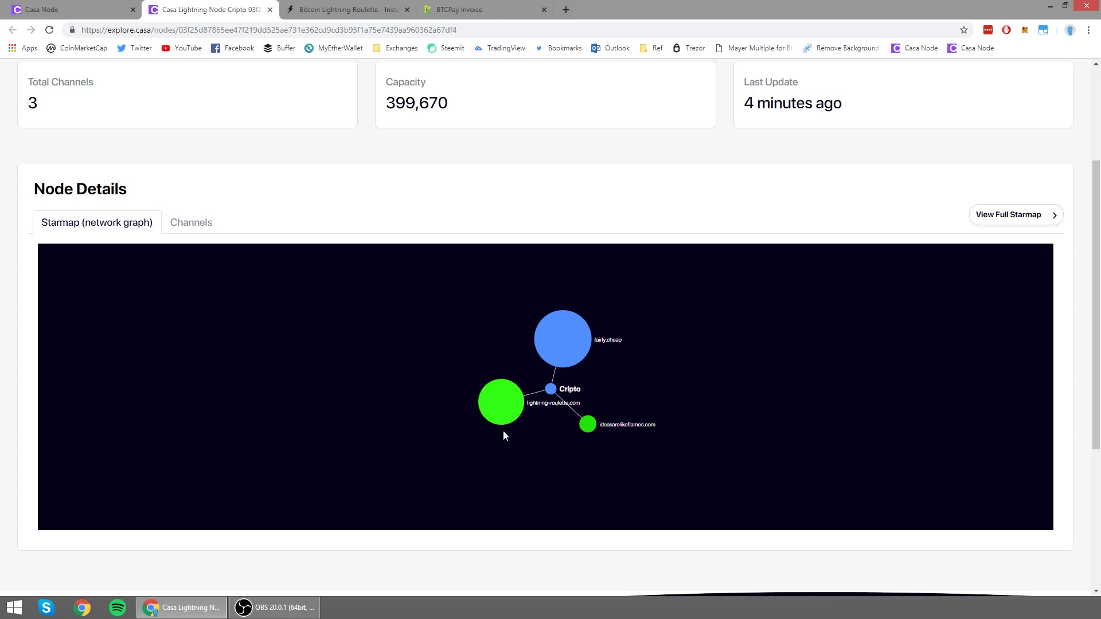
left_click(195, 230)
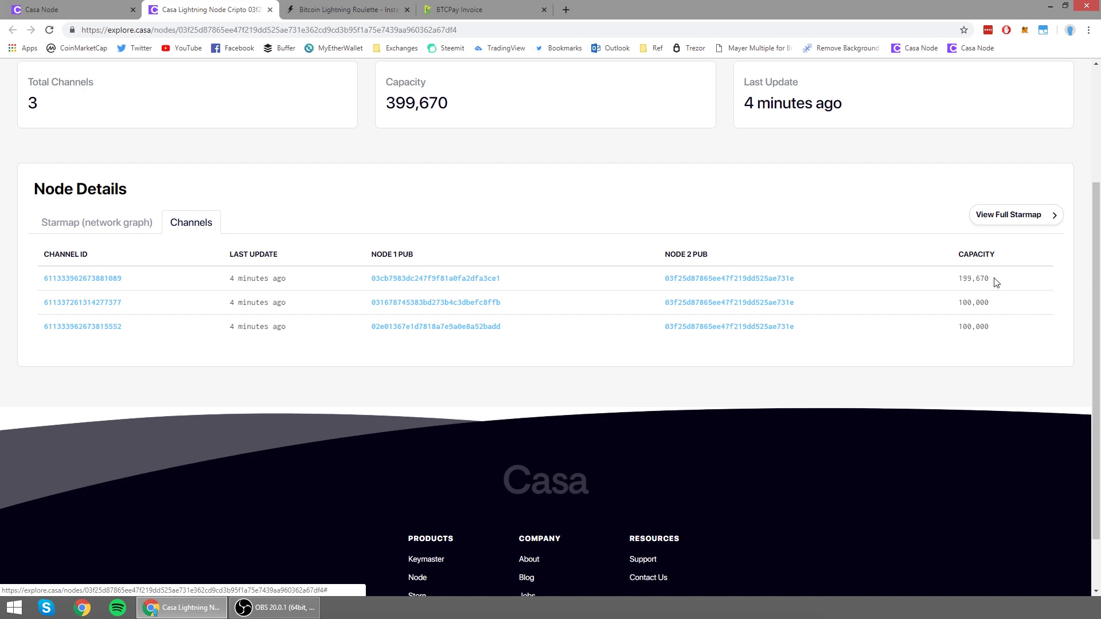
left_click_drag(992, 284, 978, 283)
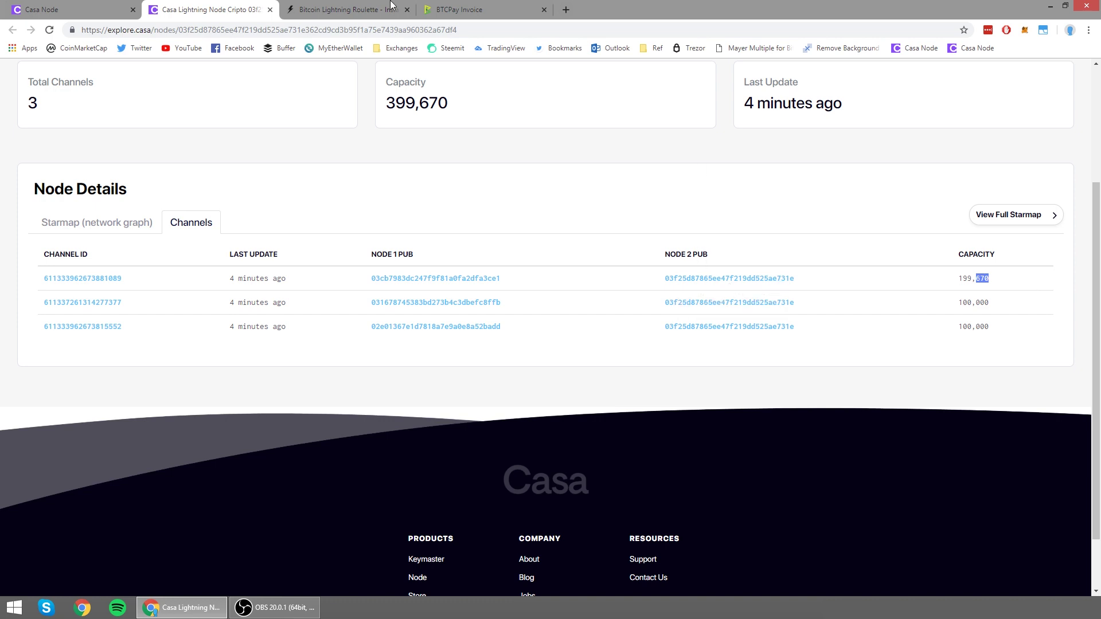
Step: Return to Casa Node, sign in with the prefilled password, decline saving it to LastPass and unlock the node
left_click(356, 9)
left_click(156, 6)
left_click(38, 6)
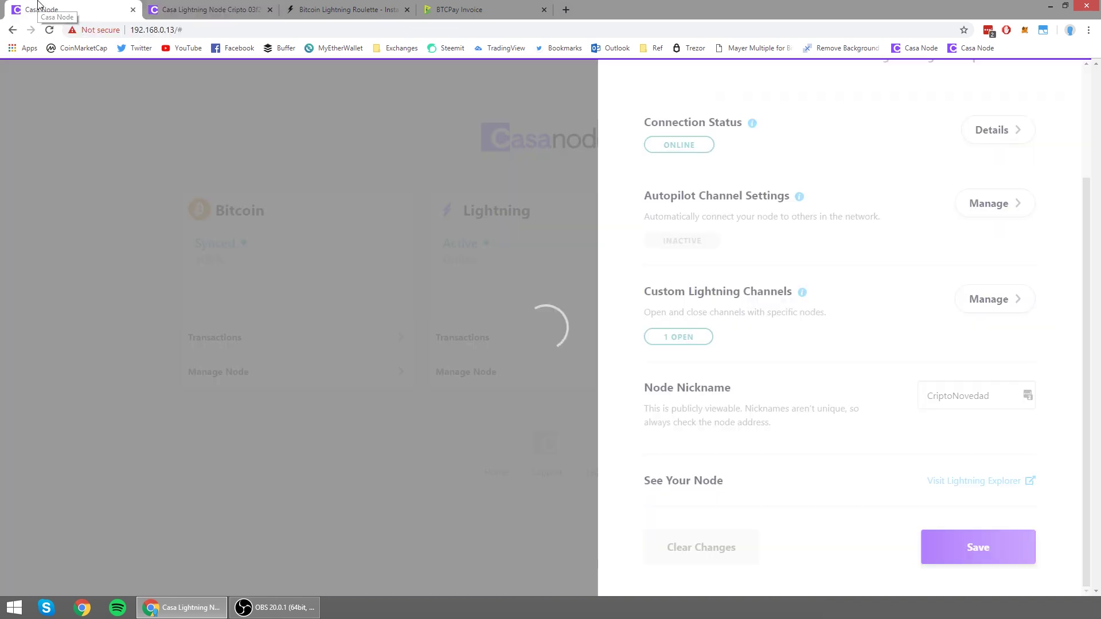
left_click(563, 343)
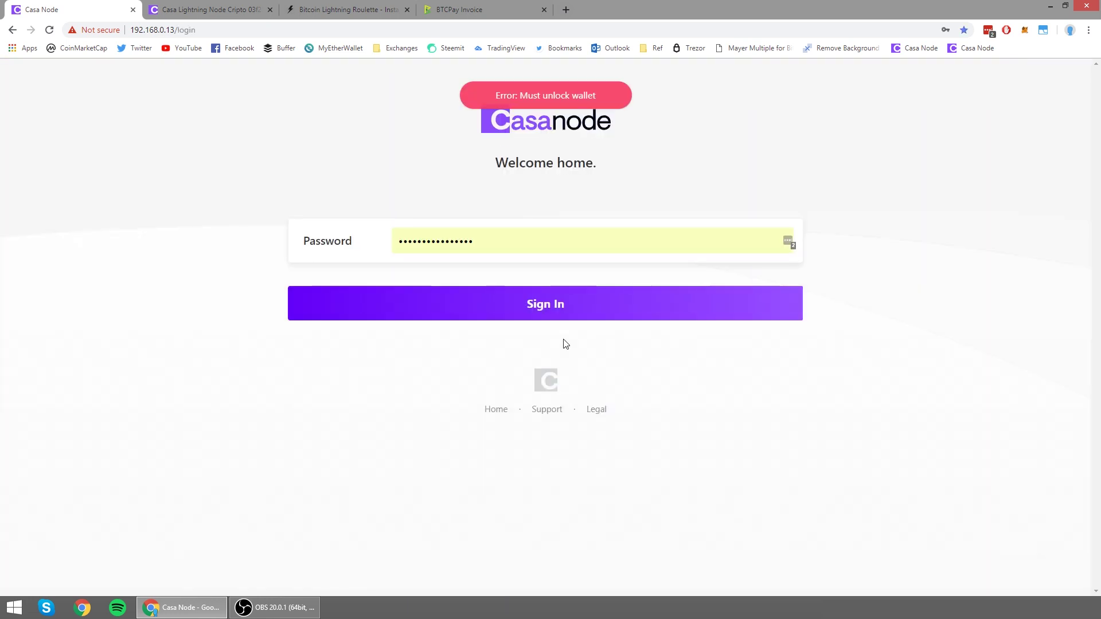
left_click(540, 315)
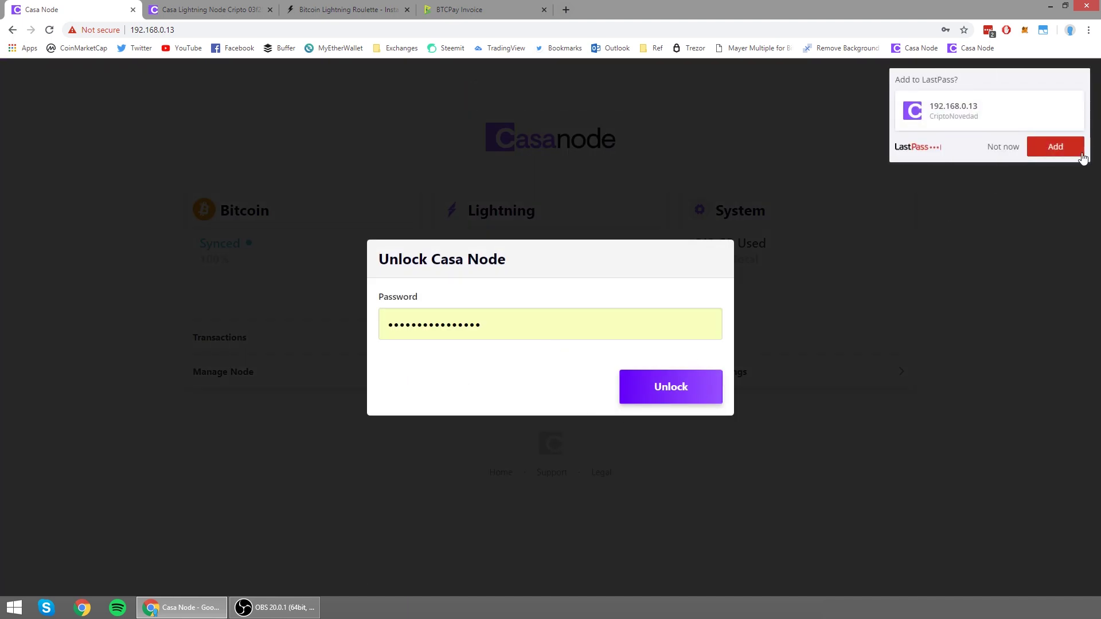
left_click(1003, 147)
left_click(676, 391)
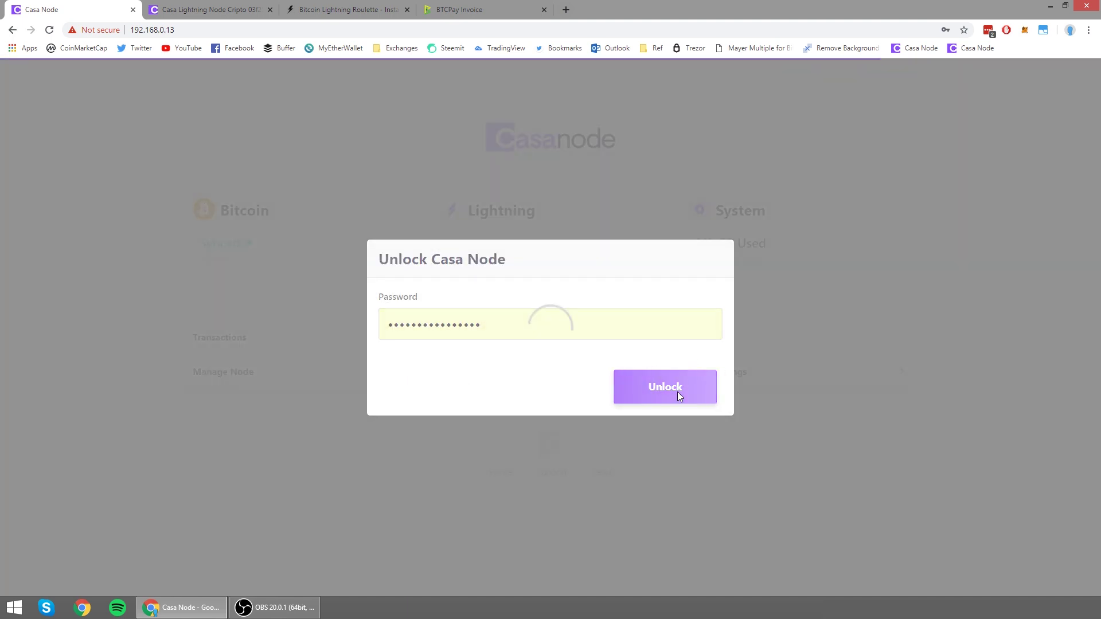